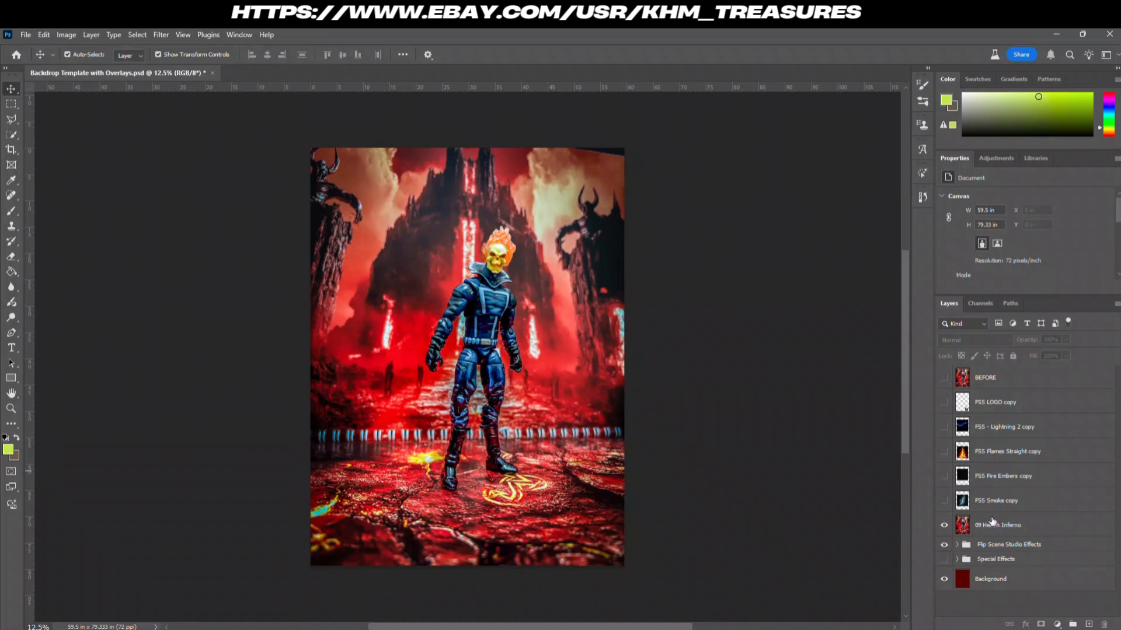
Step: Select the figure on the 09 Hellish Inferno layer with Select Subject and copy it to a new layer
click(956, 526)
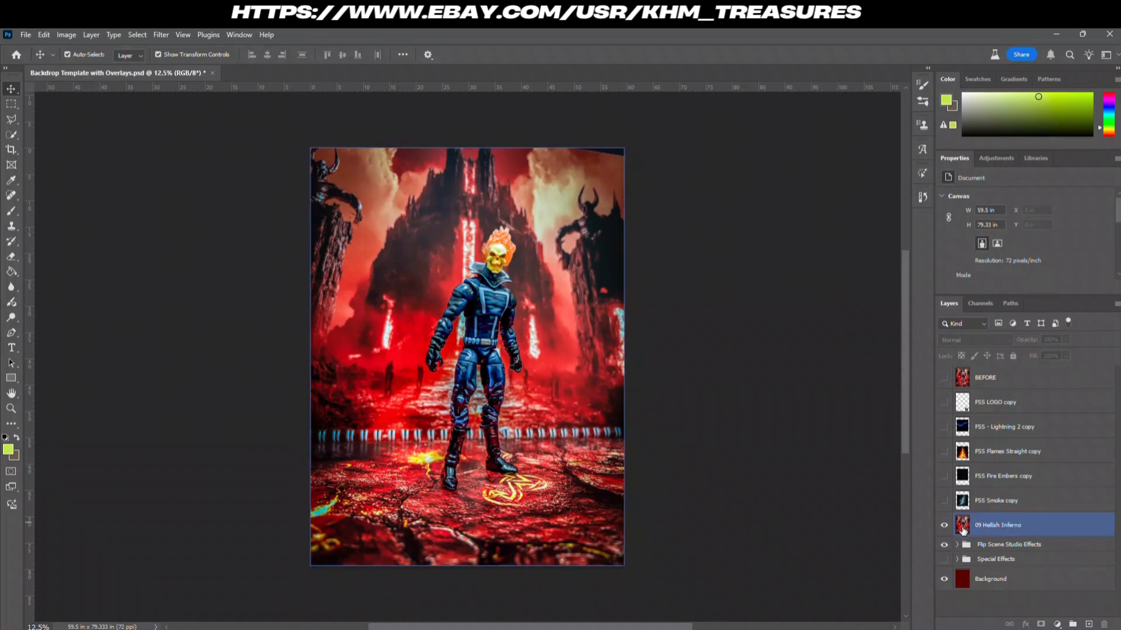
click(962, 528)
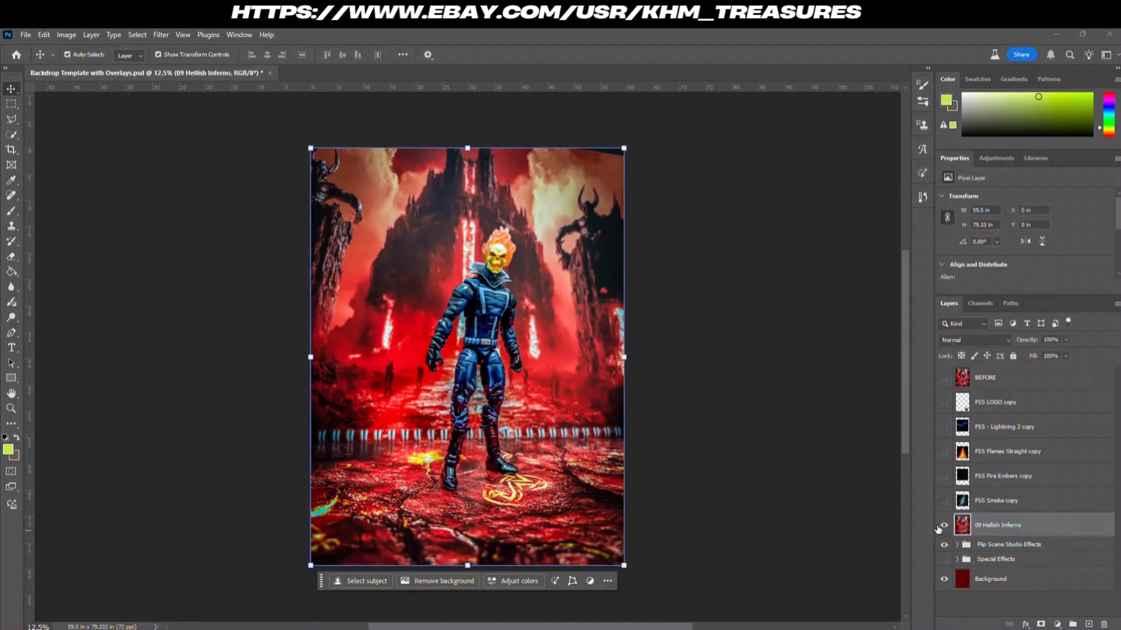
click(11, 134)
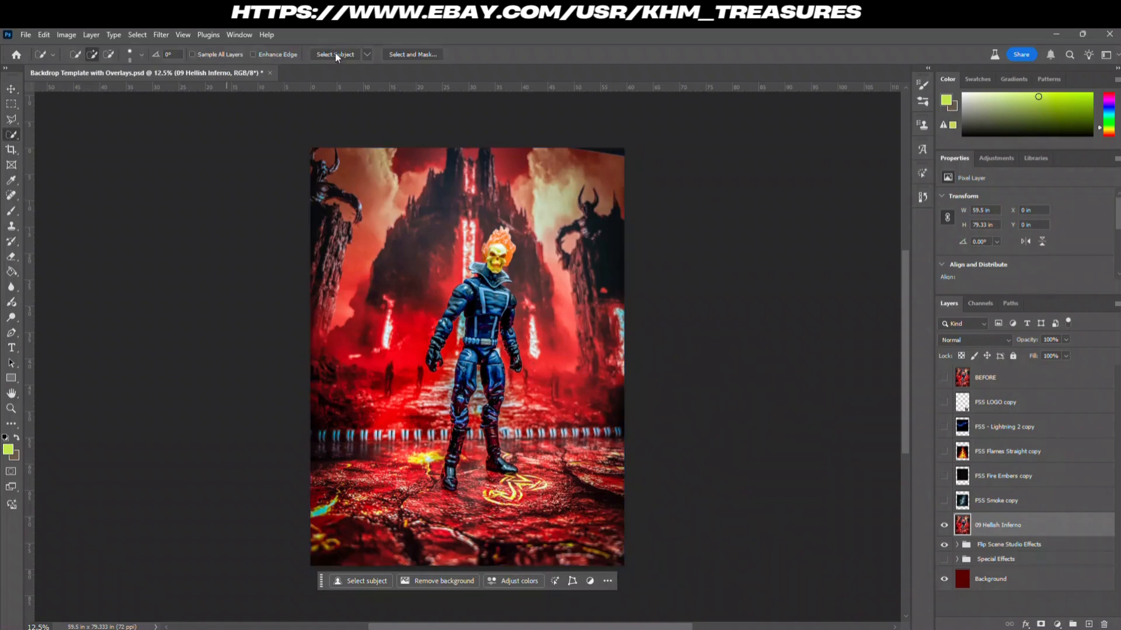
click(331, 56)
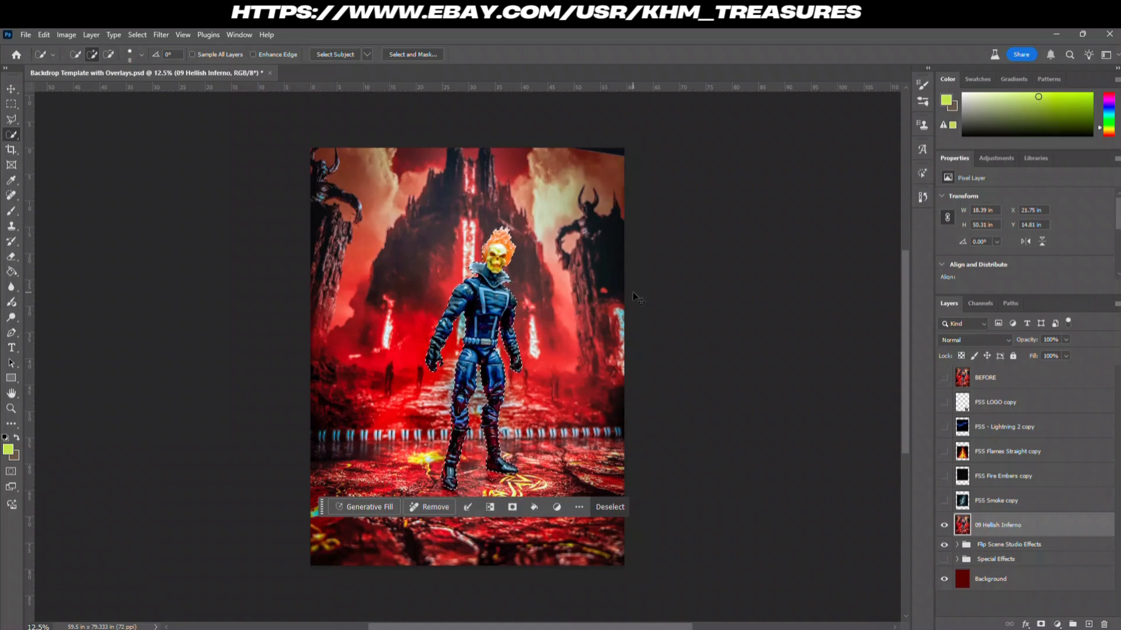
key(ctrl+j)
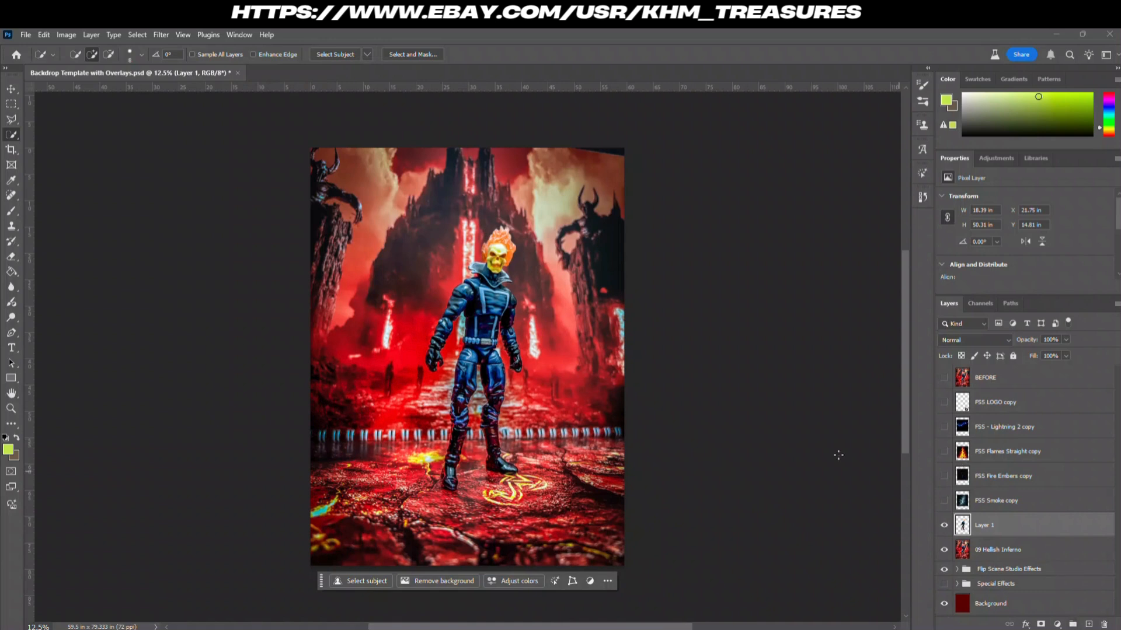
click(11, 91)
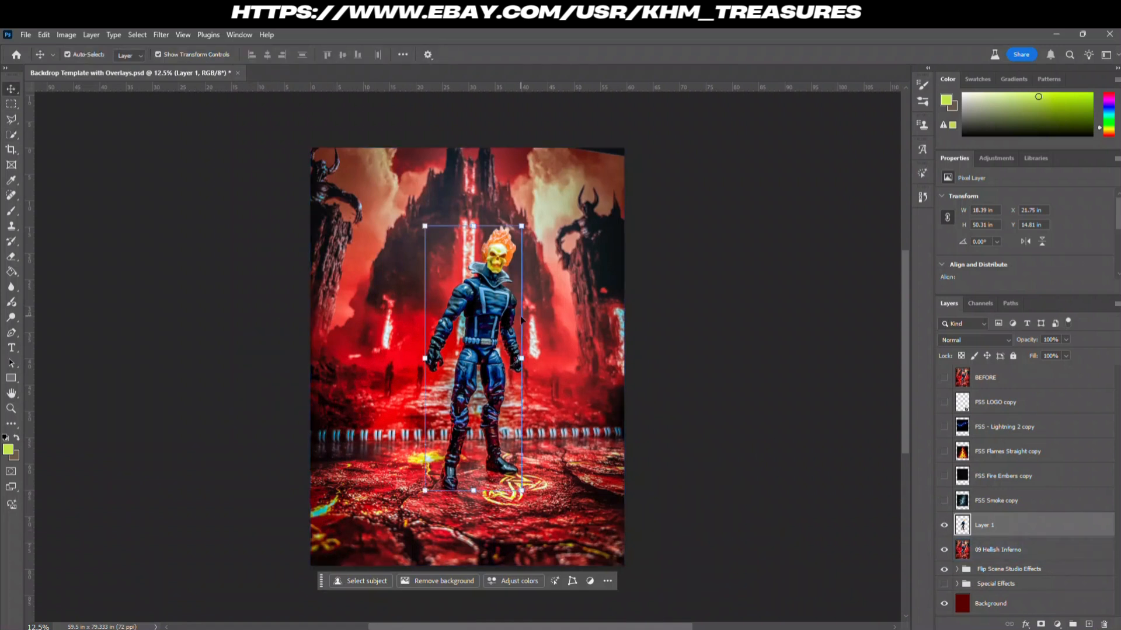
click(734, 336)
Step: Apply a Hue/Saturation adjustment to the 09 Hellish Inferno layer with hue +16 and saturation about -19
click(1037, 552)
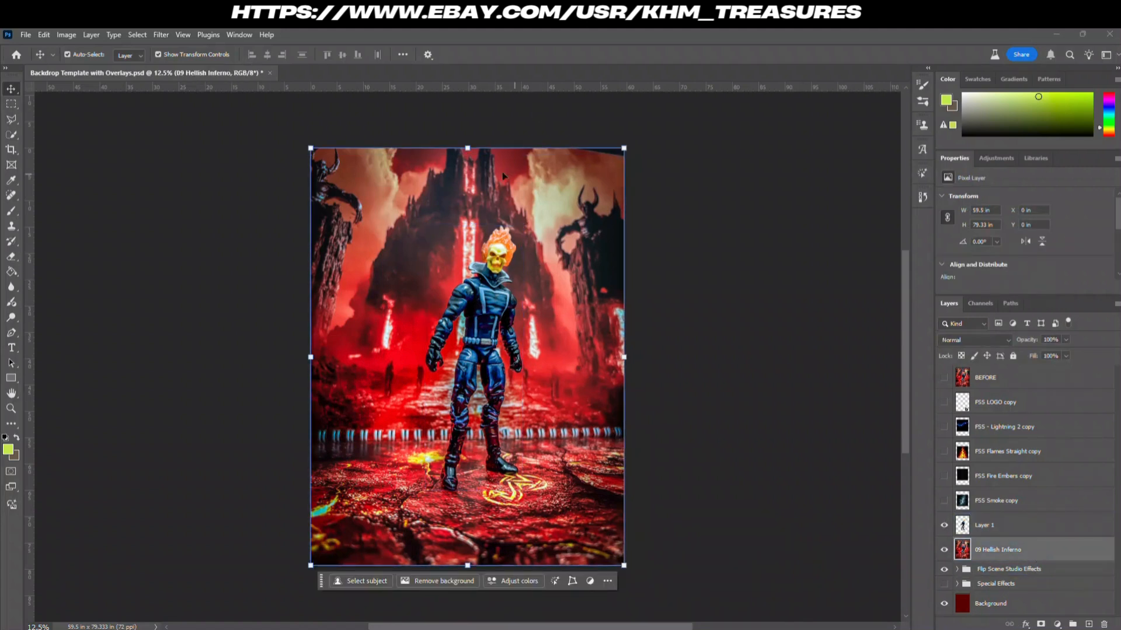
click(68, 35)
mouse_move(82, 66)
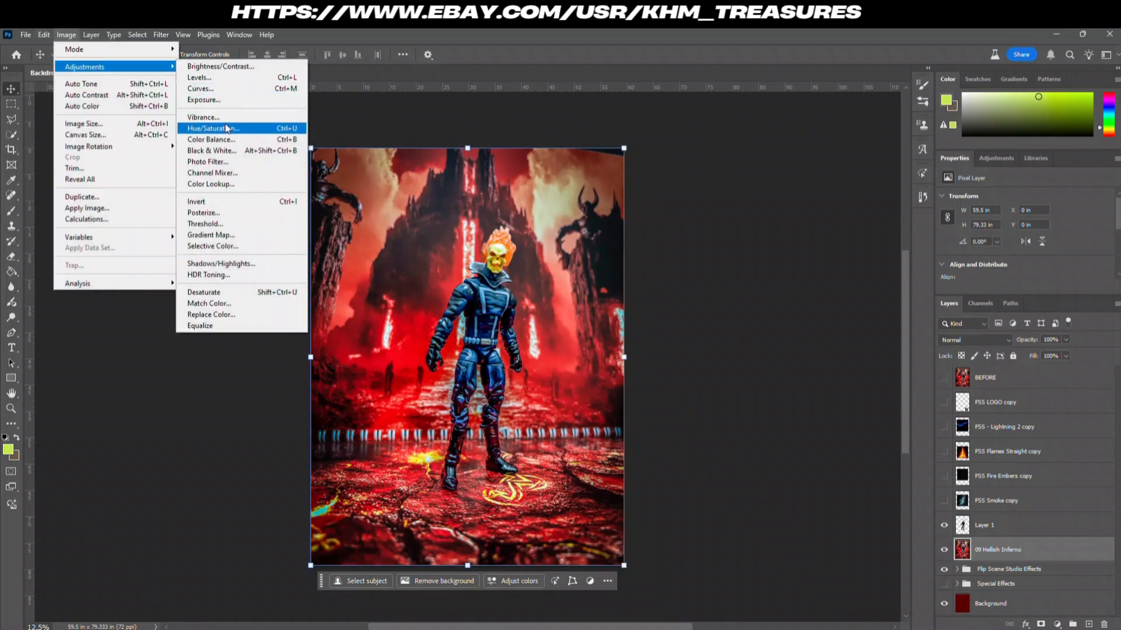
click(227, 128)
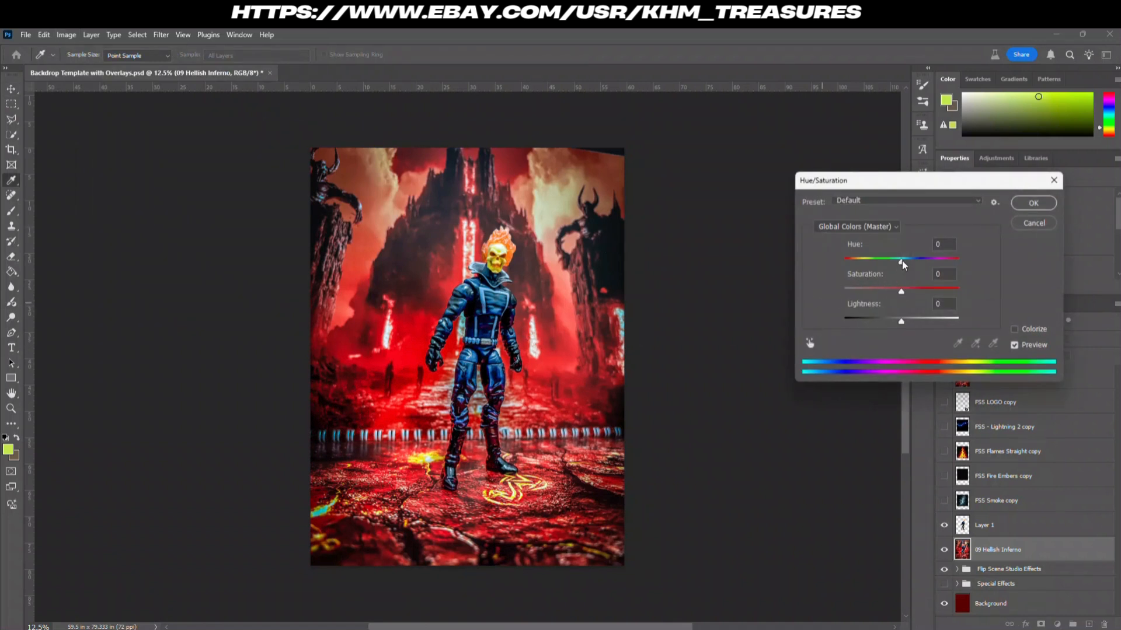
drag(902, 261, 911, 264)
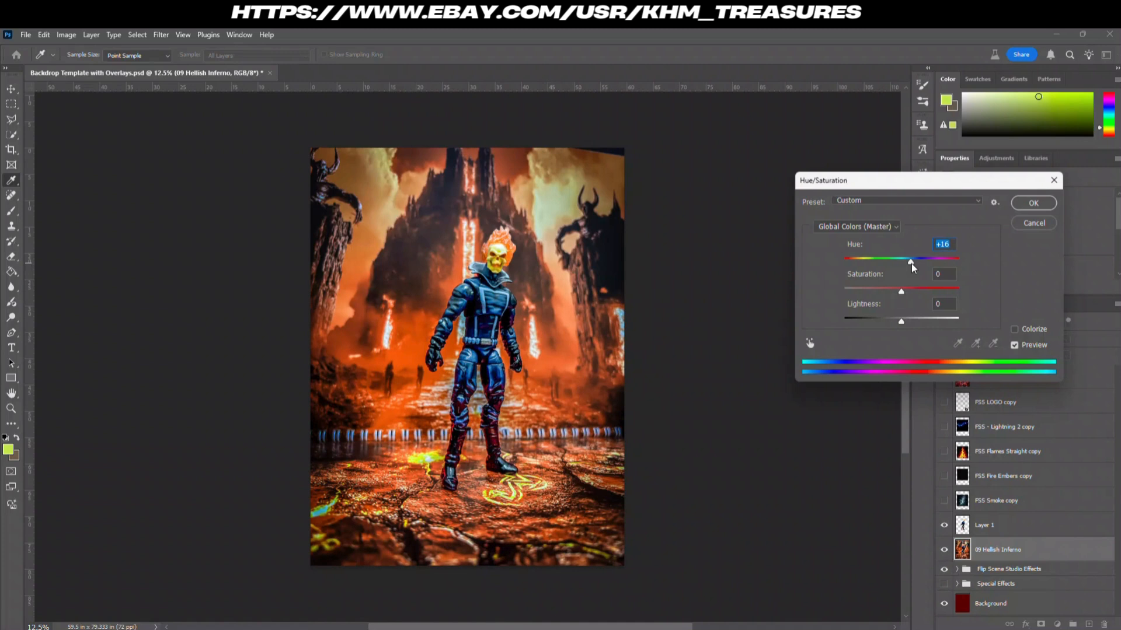
drag(901, 292, 892, 294)
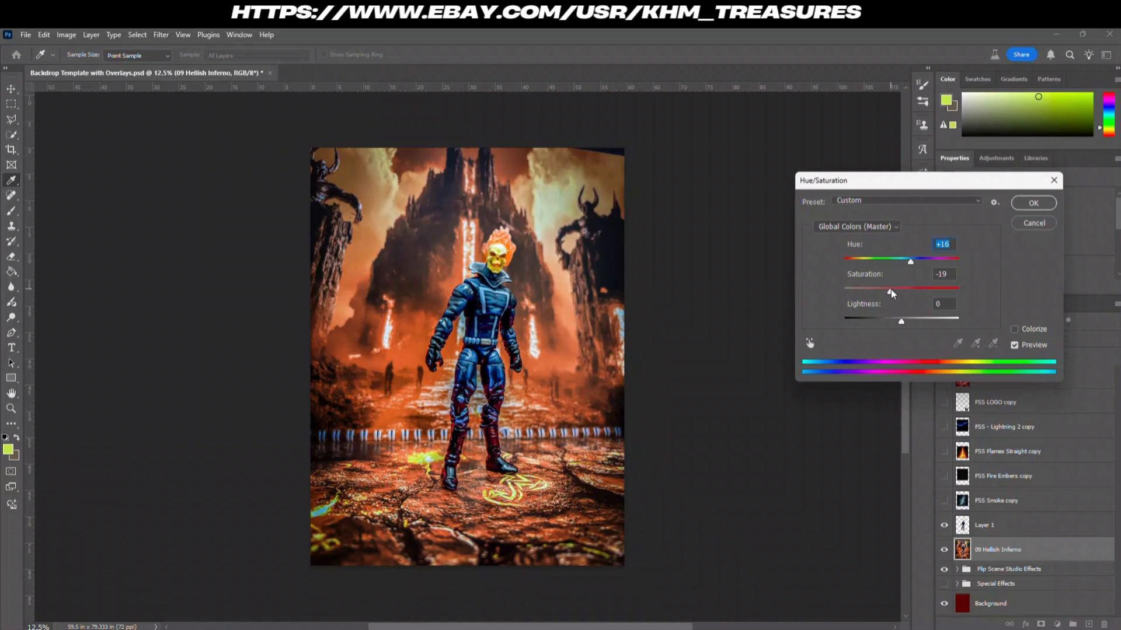
click(1033, 203)
key(v)
Step: Start Match Color on Layer 1 with Backdrop Template with Overlays.psd as source and 09 Hellish Inferno as the source layer
click(1020, 527)
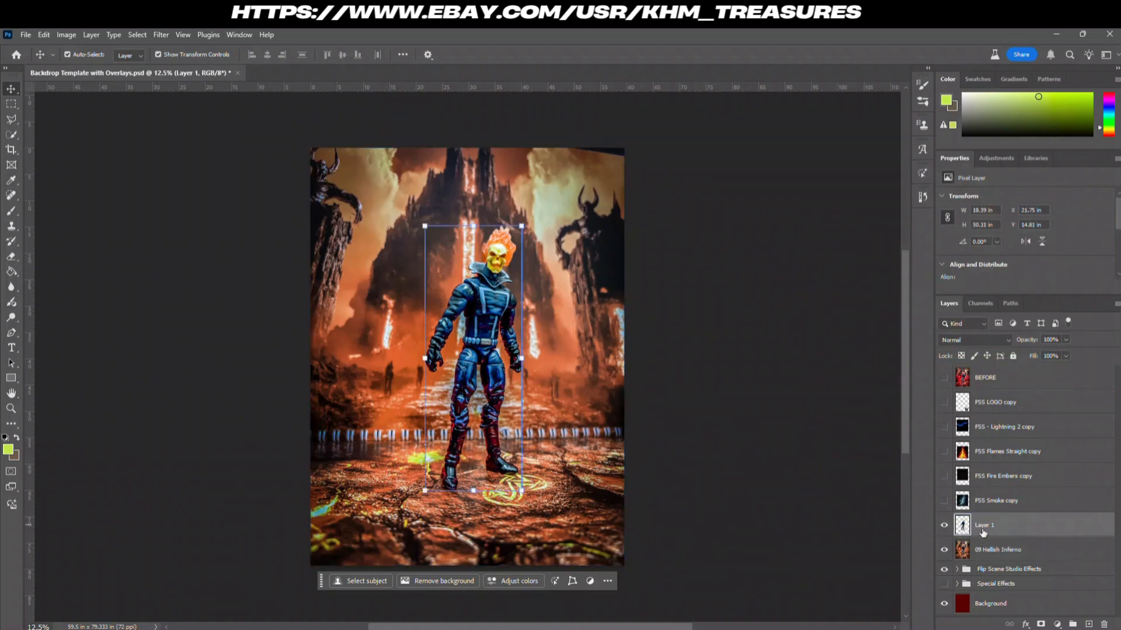
click(66, 34)
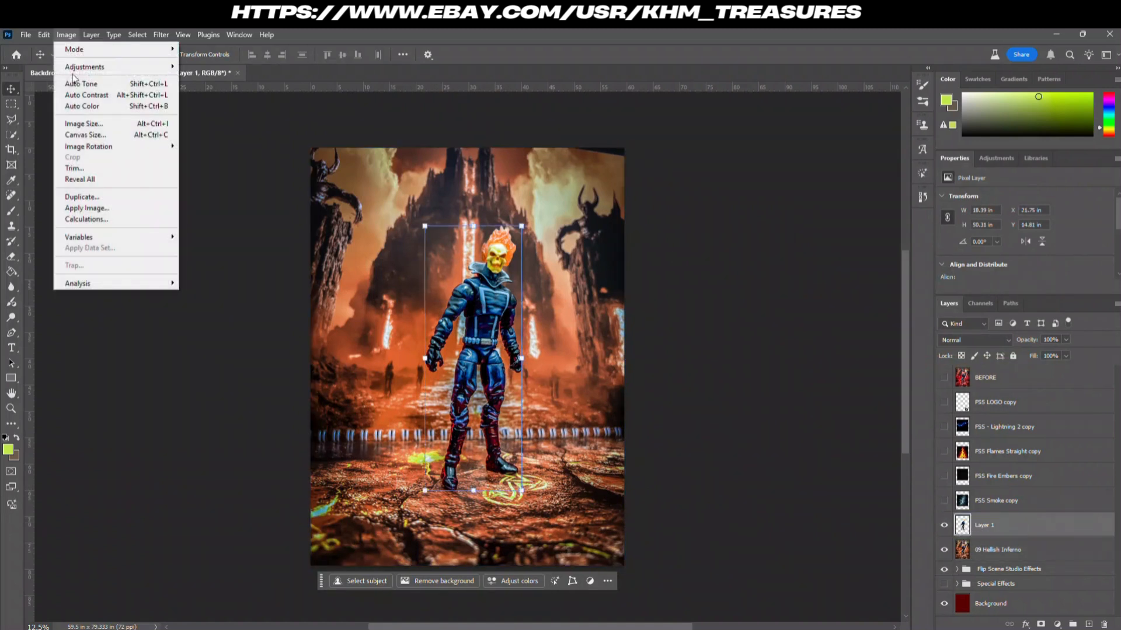
mouse_move(86, 74)
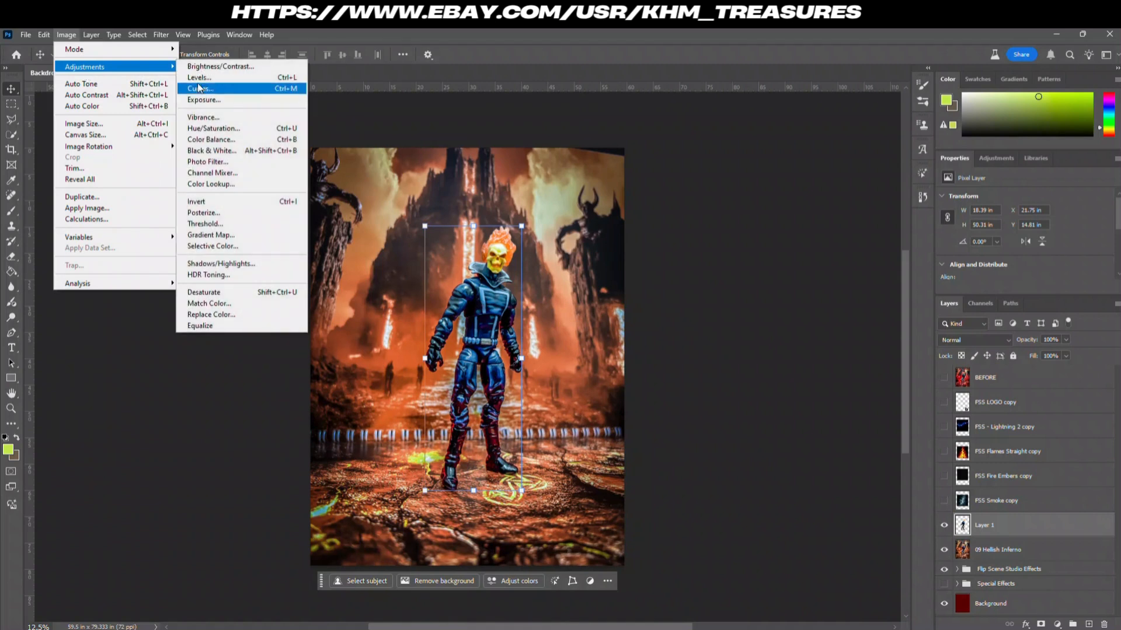
click(228, 305)
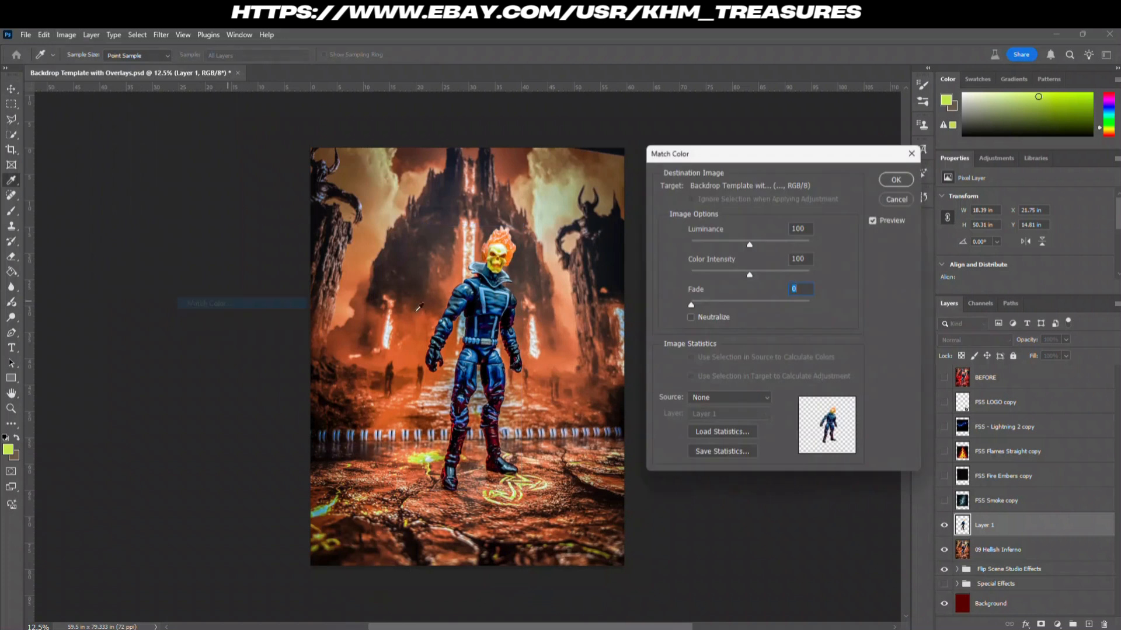
click(703, 398)
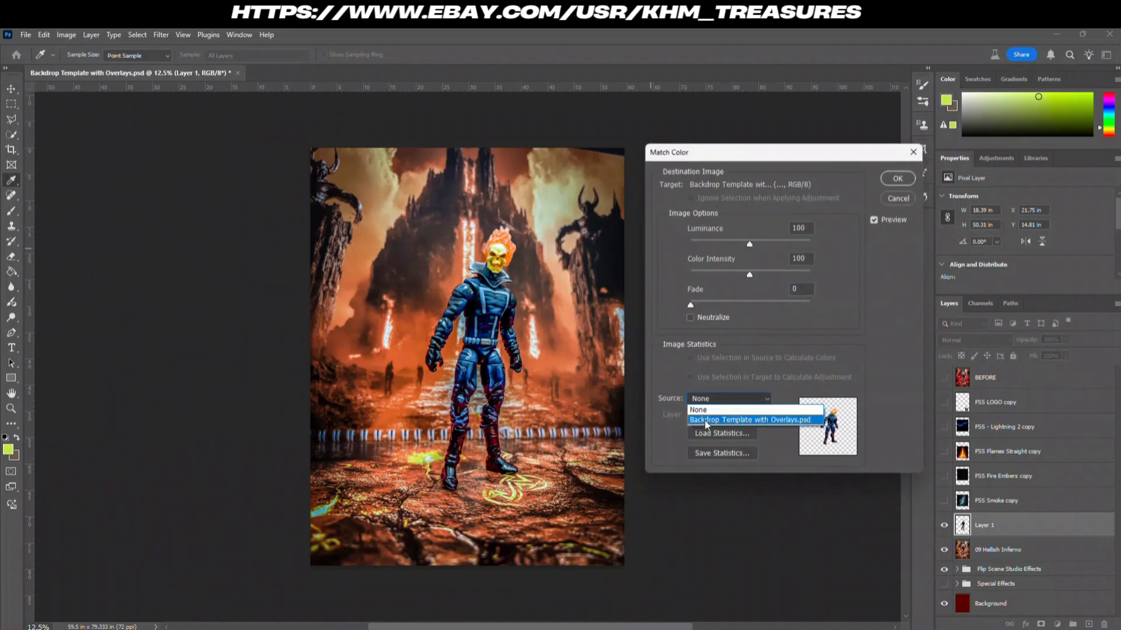
click(705, 420)
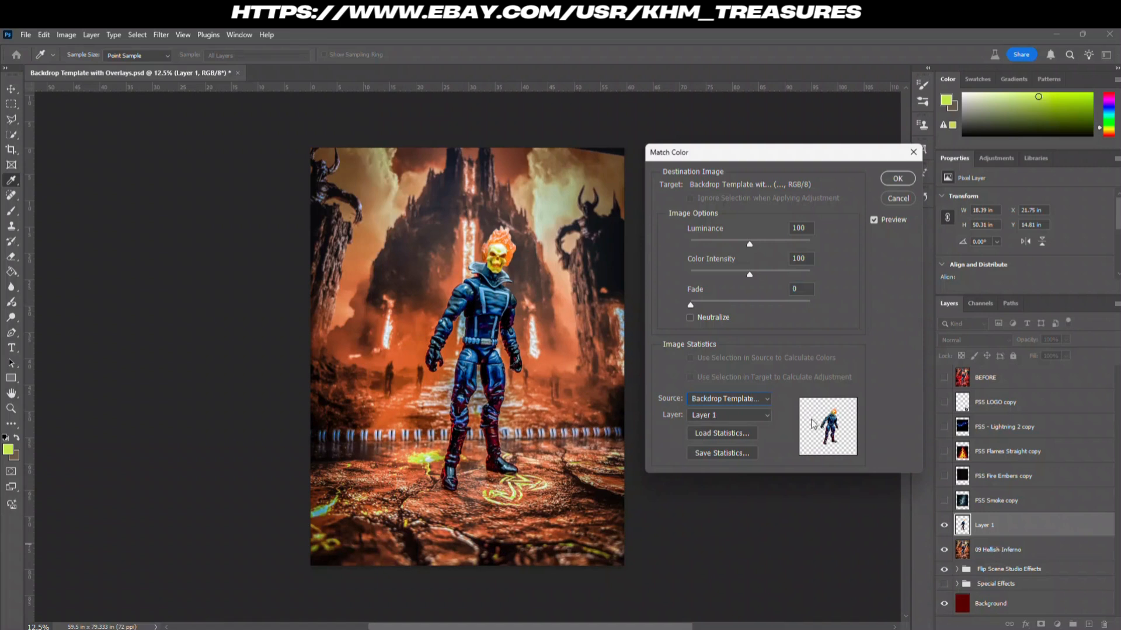
click(695, 416)
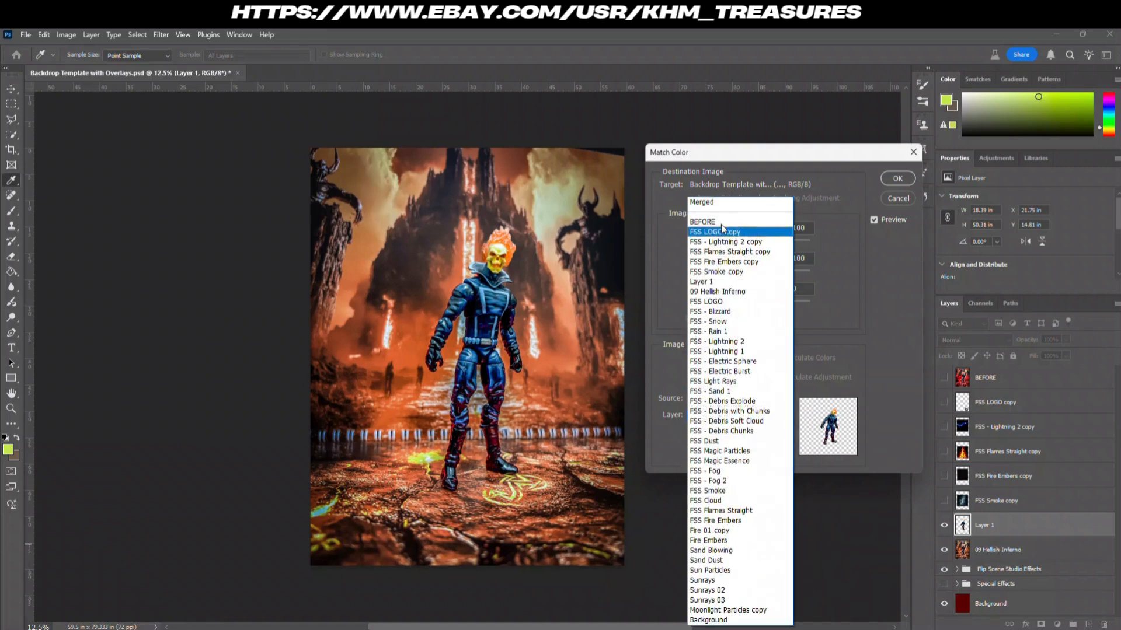
click(726, 291)
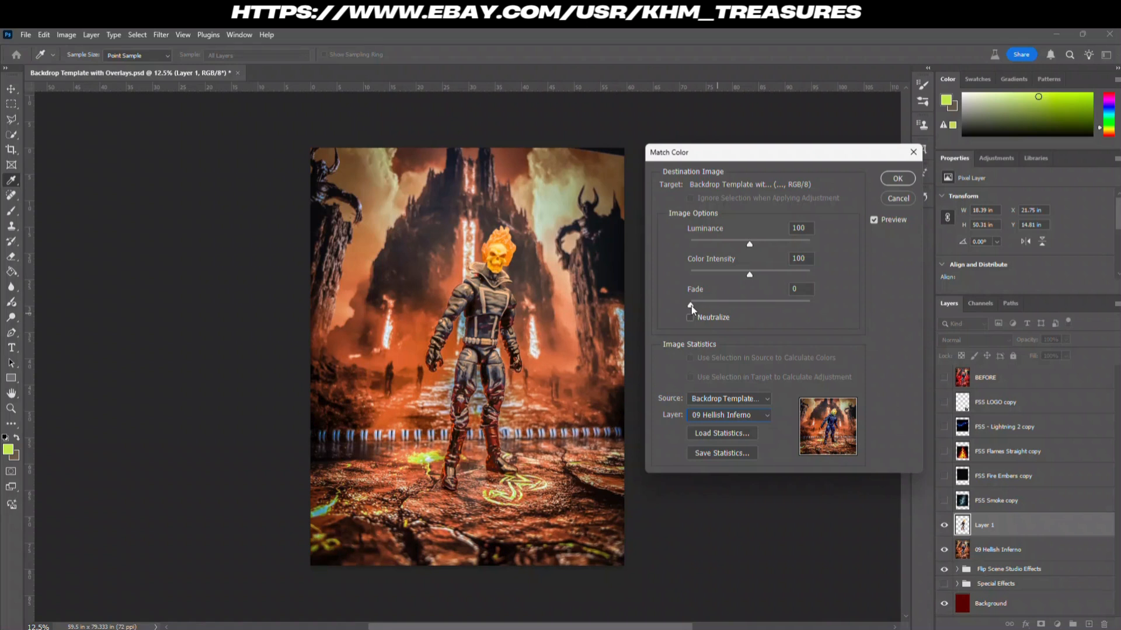
Step: Set the Match Color fade to about 46 and apply the colour match to the figure
drag(690, 306, 816, 304)
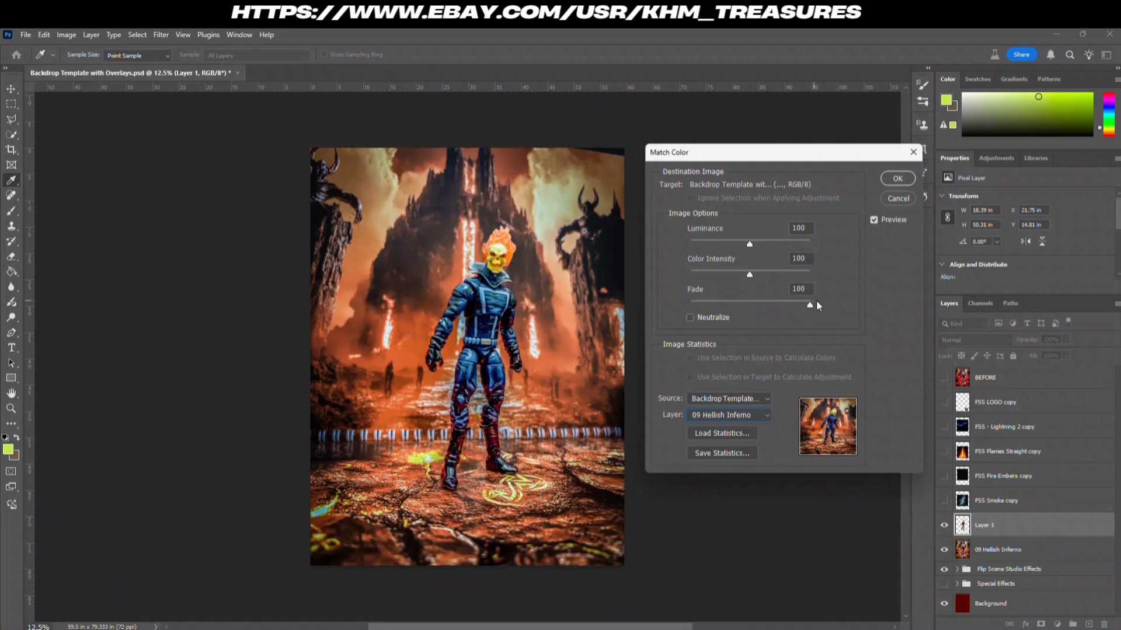
drag(816, 302, 804, 305)
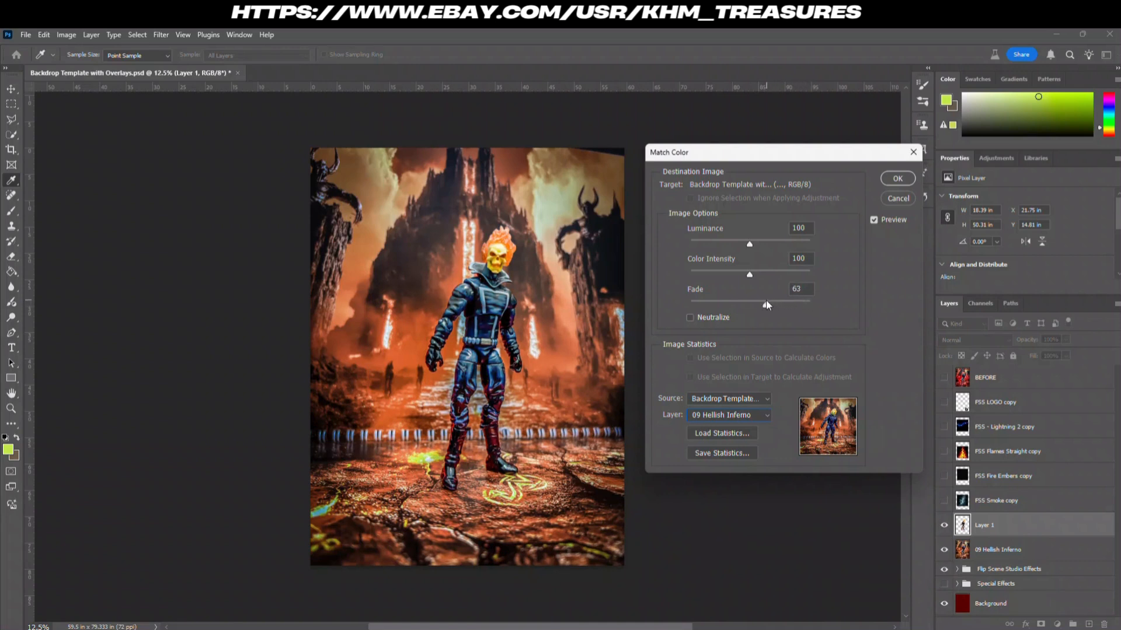
drag(751, 303, 746, 304)
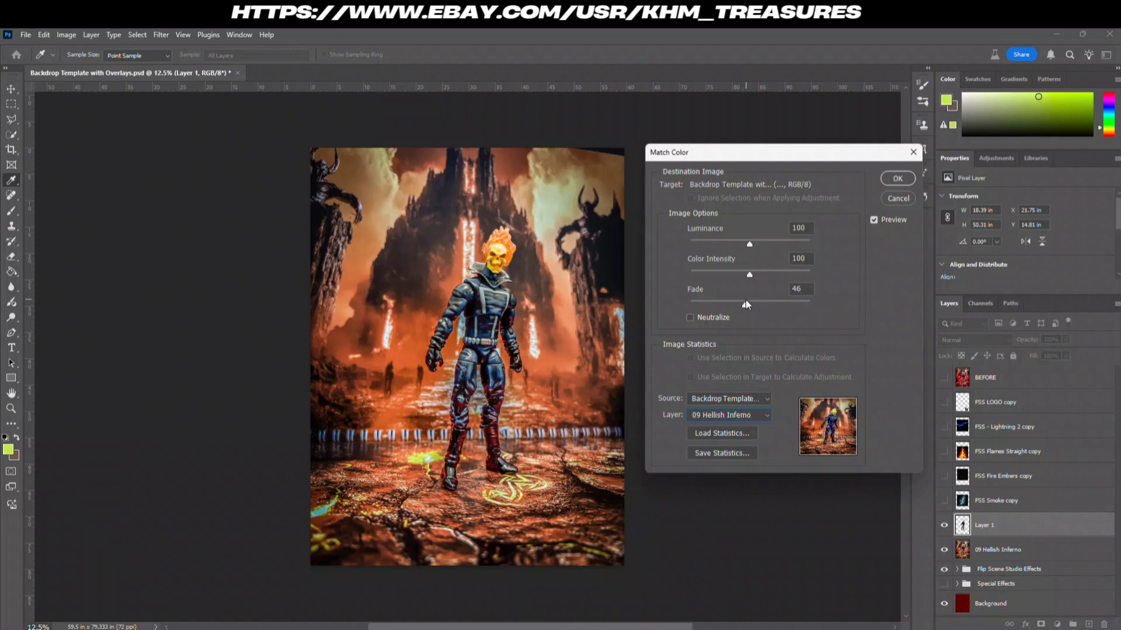
drag(745, 301, 745, 301)
key(Up)
drag(751, 303, 748, 303)
click(897, 179)
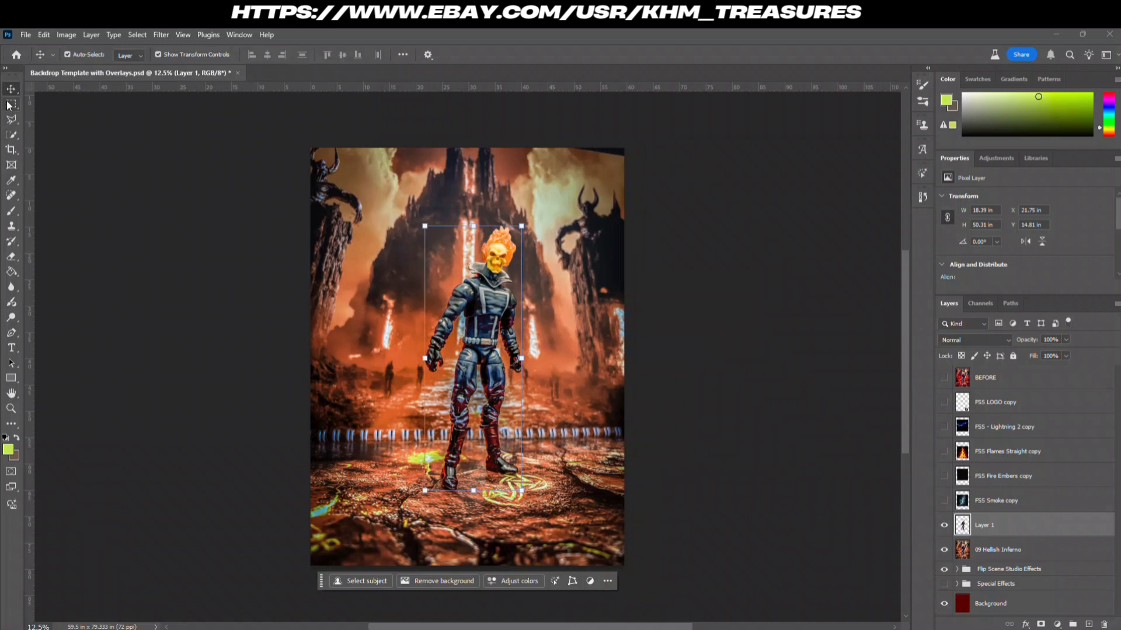
Step: Select a rectangle of about 25.2 by 38.8 in around the figure's body below the head and copy it to a new layer
click(8, 104)
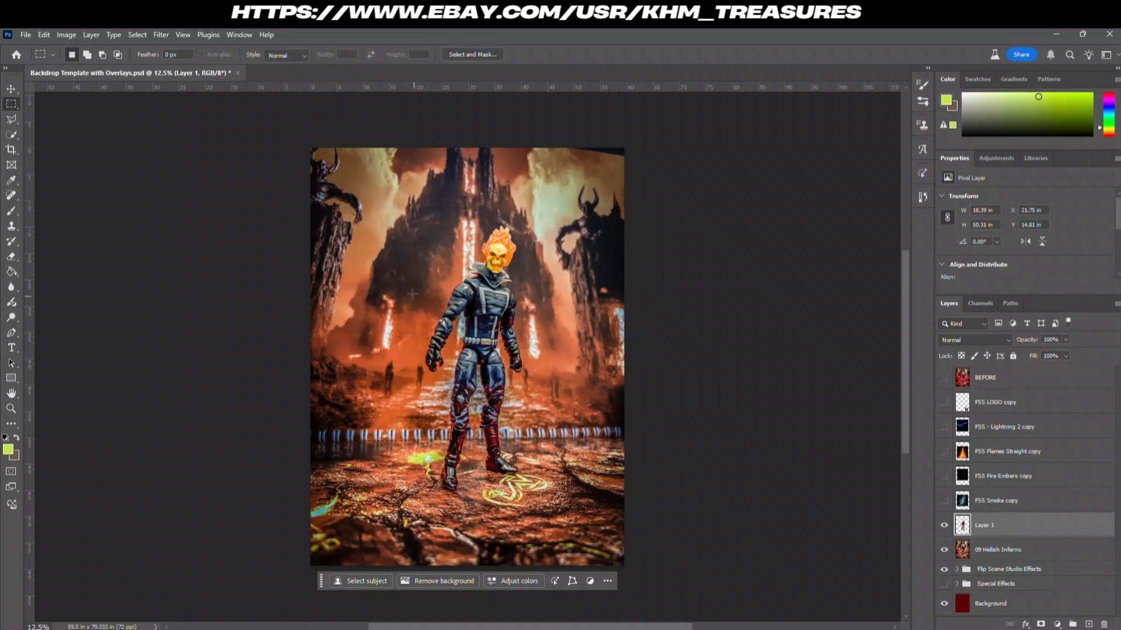
drag(414, 294, 545, 499)
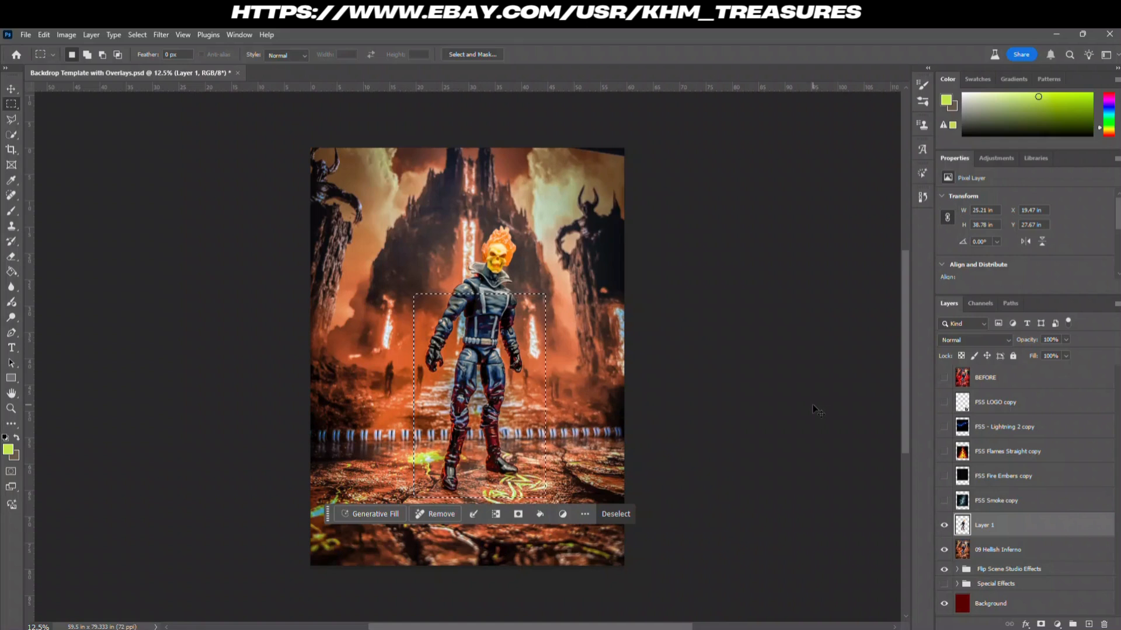
key(ctrl+j)
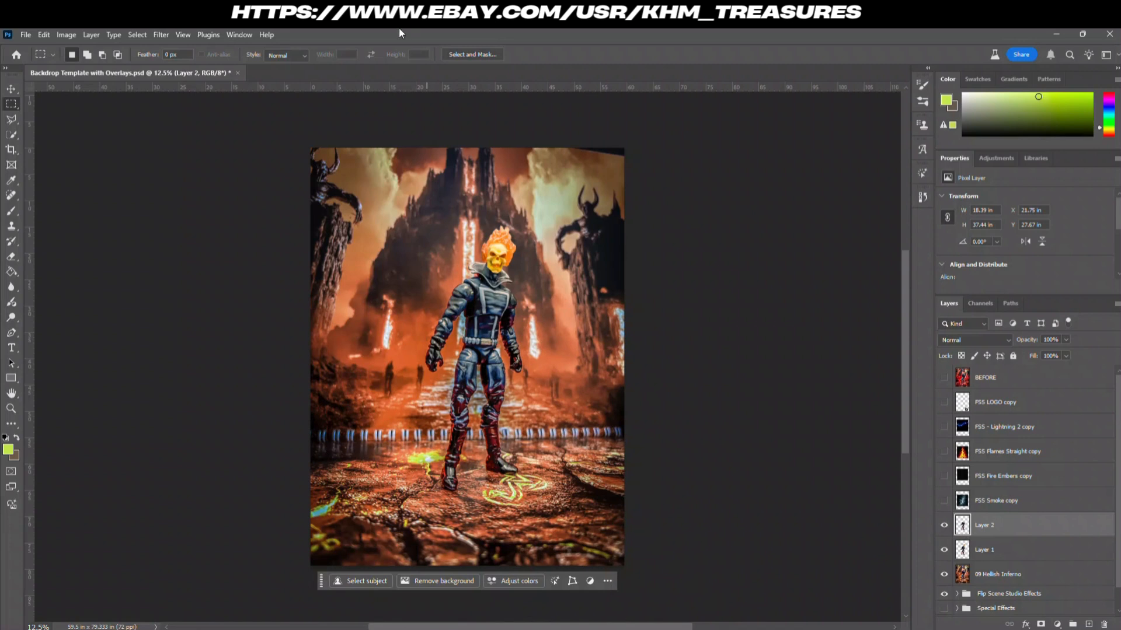
Step: Desaturate the copied body on Layer 2 with a Hue/Saturation adjustment, setting saturation to -97
click(66, 35)
mouse_move(78, 69)
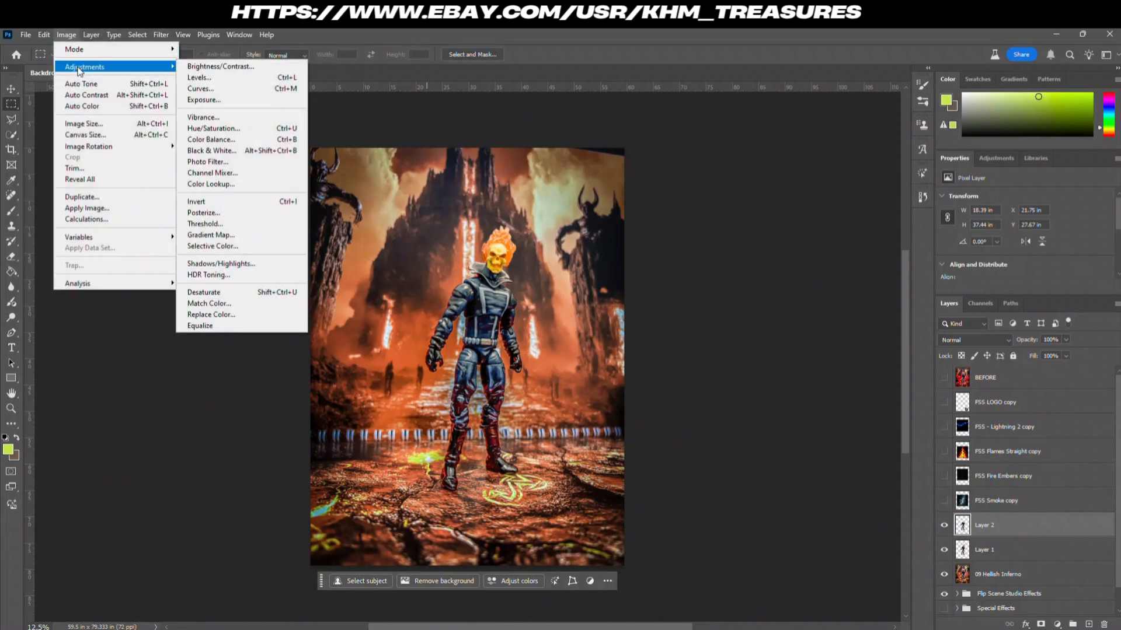
click(245, 131)
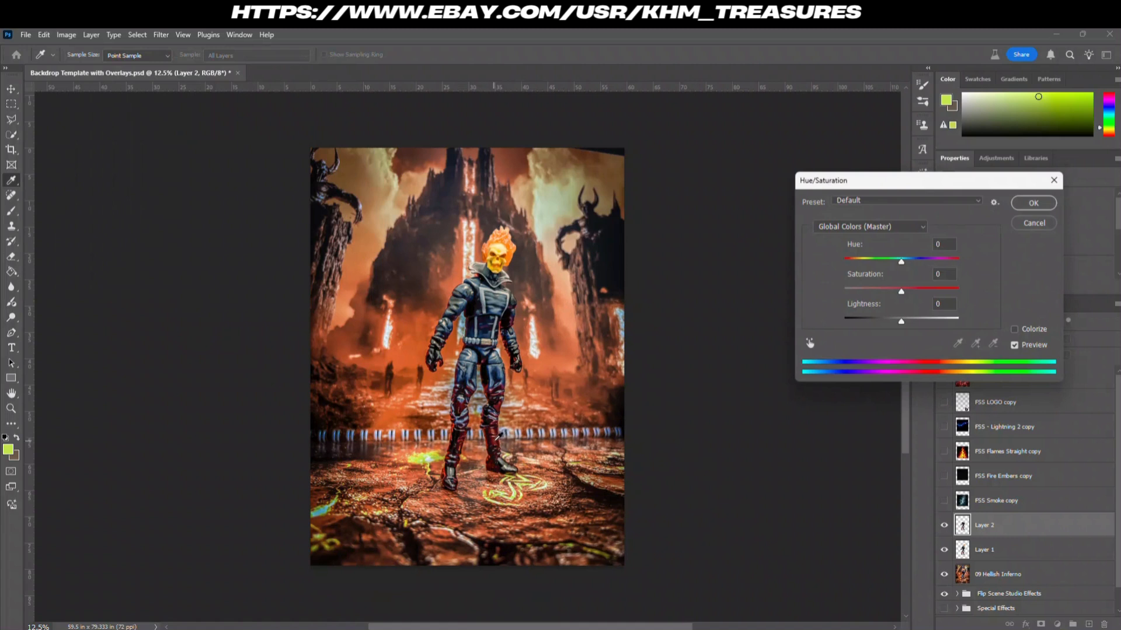
click(497, 436)
drag(903, 290, 853, 309)
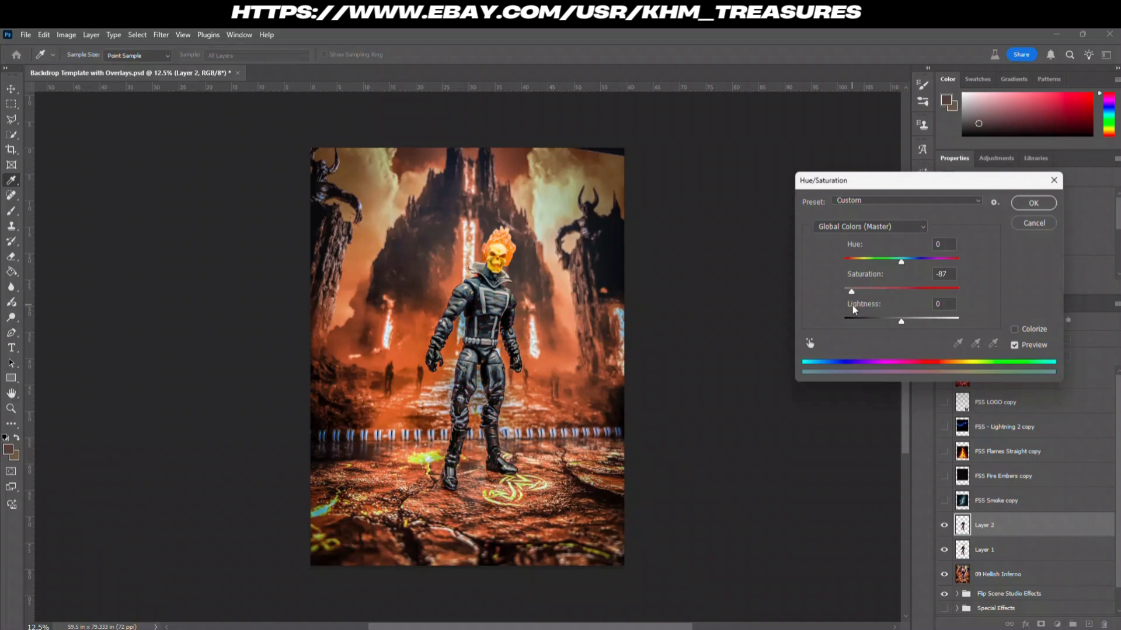
drag(852, 309, 846, 310)
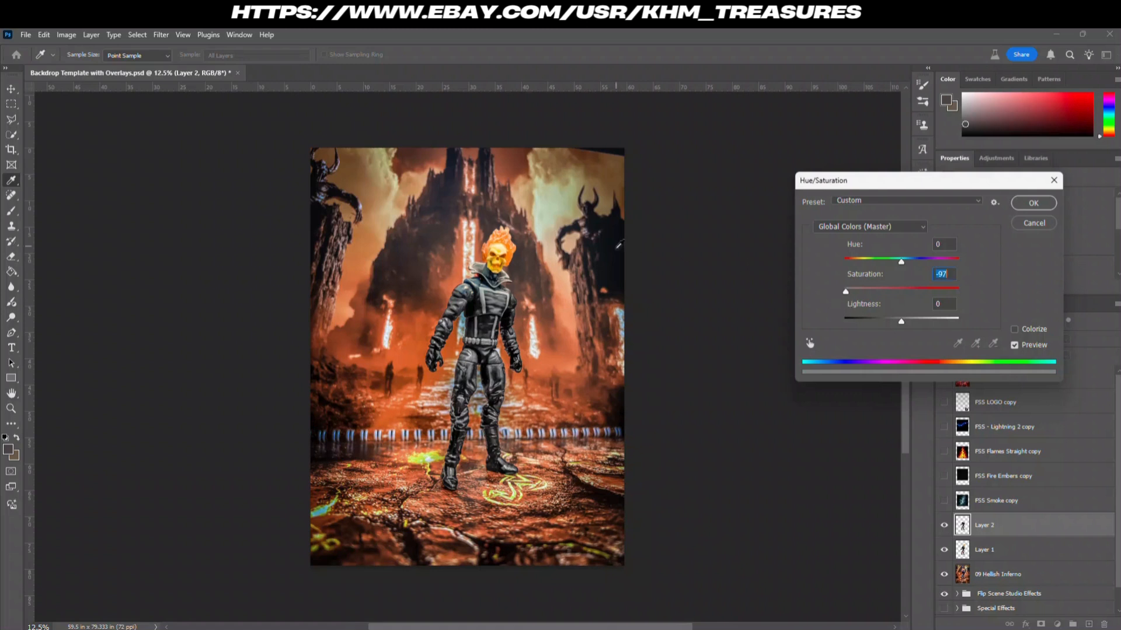
click(1032, 203)
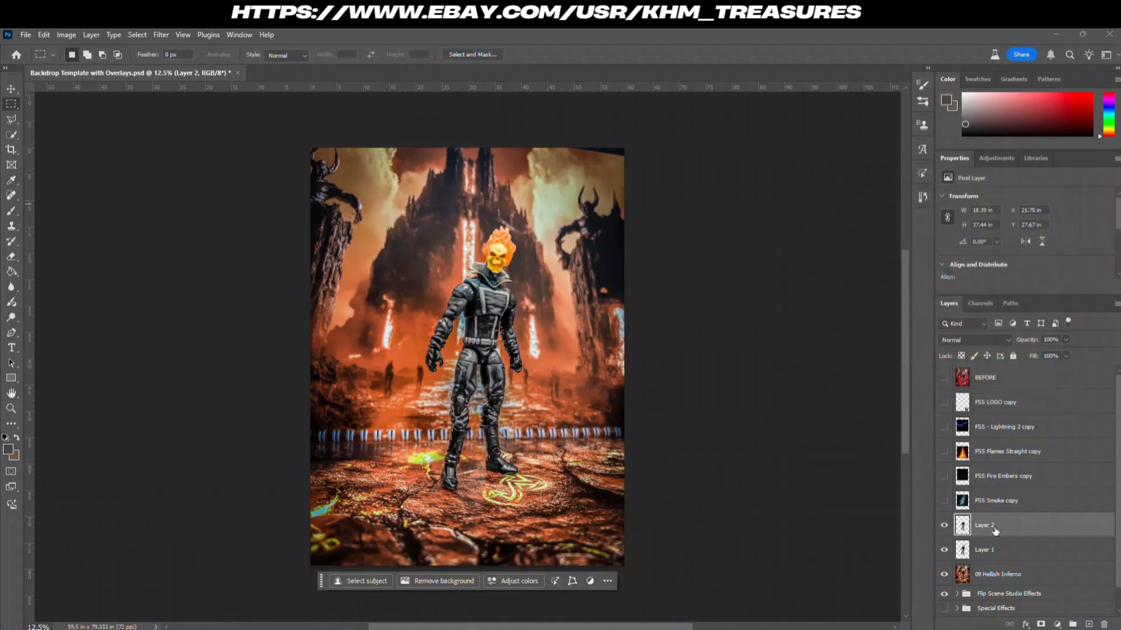
Step: Compare the figure with and without Layer 2, then merge Layer 2 and Layer 1 into one layer
click(944, 527)
click(944, 527)
shift+click(1014, 550)
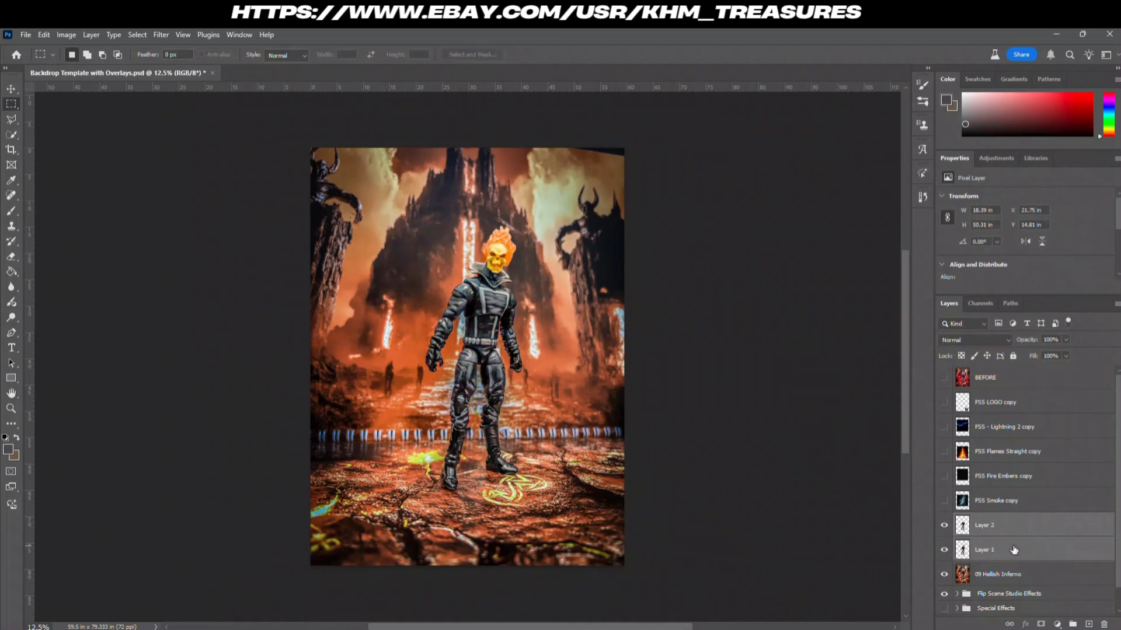
key(ctrl+e)
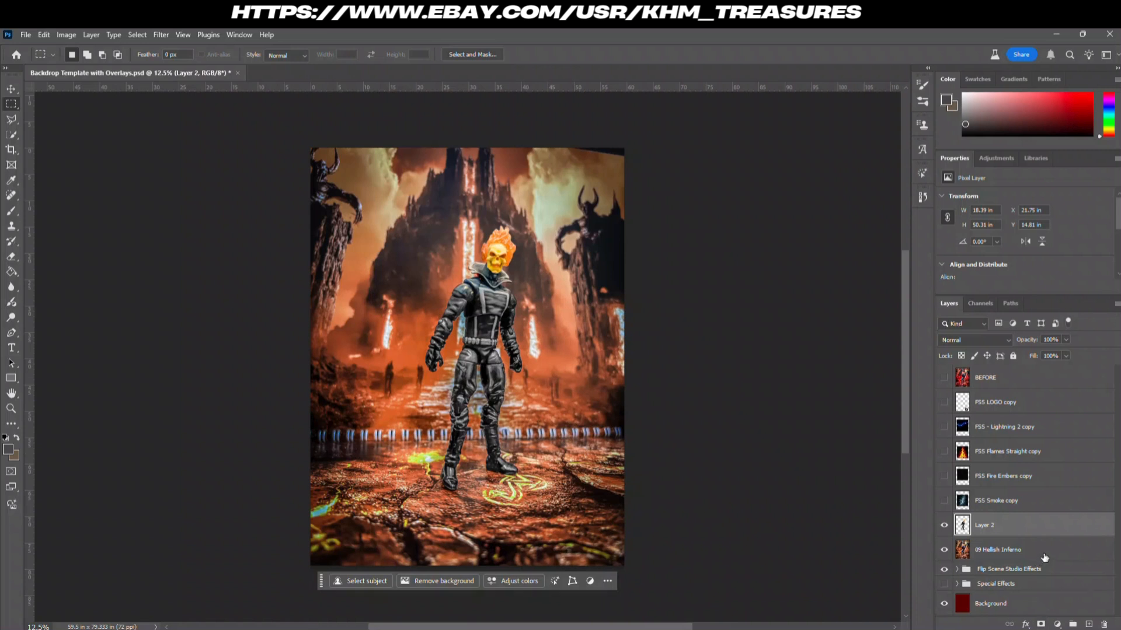
Step: Outline a polygonal selection of about 63.5 by 8.1 in around the striped seam between backdrop and floor on the 09 Hellish Inferno layer
click(961, 553)
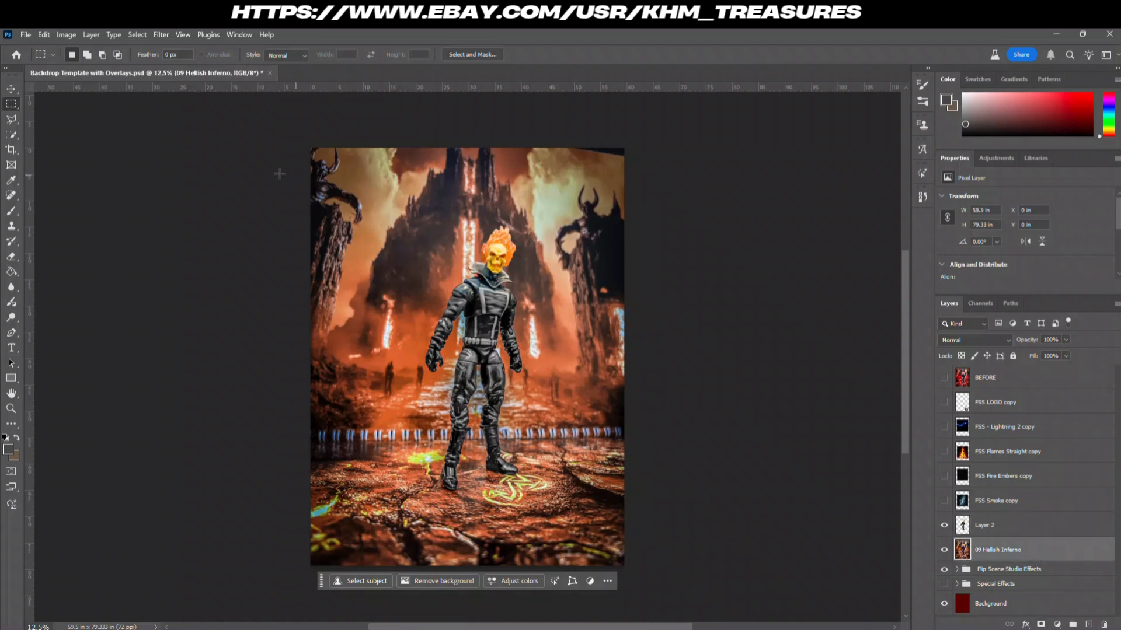
click(11, 119)
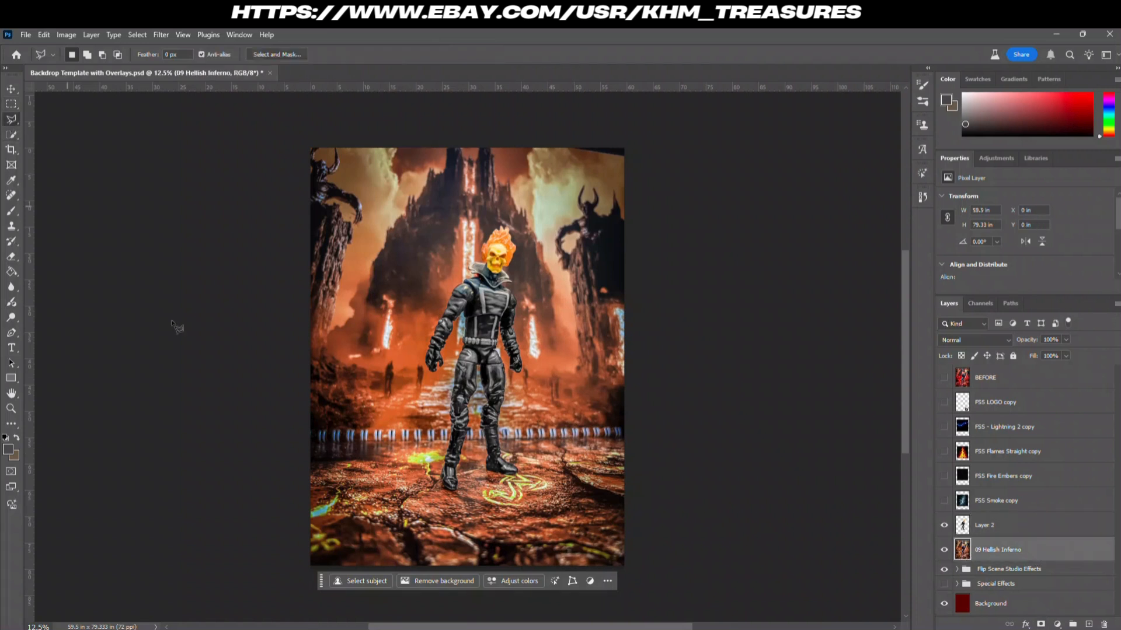
click(304, 453)
click(636, 449)
click(634, 411)
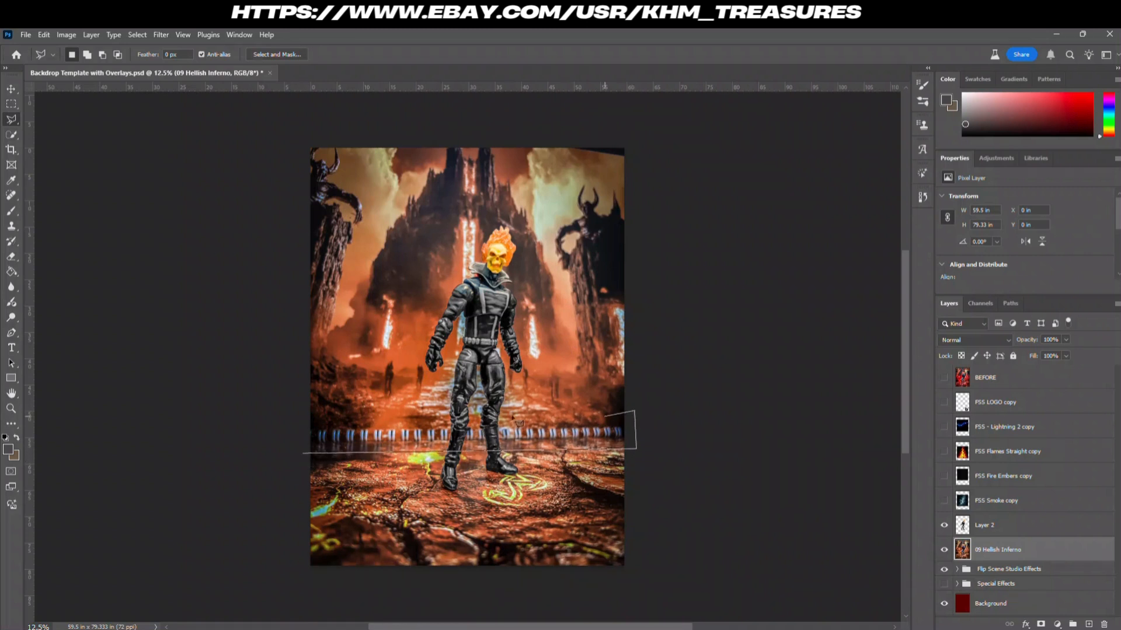
click(302, 419)
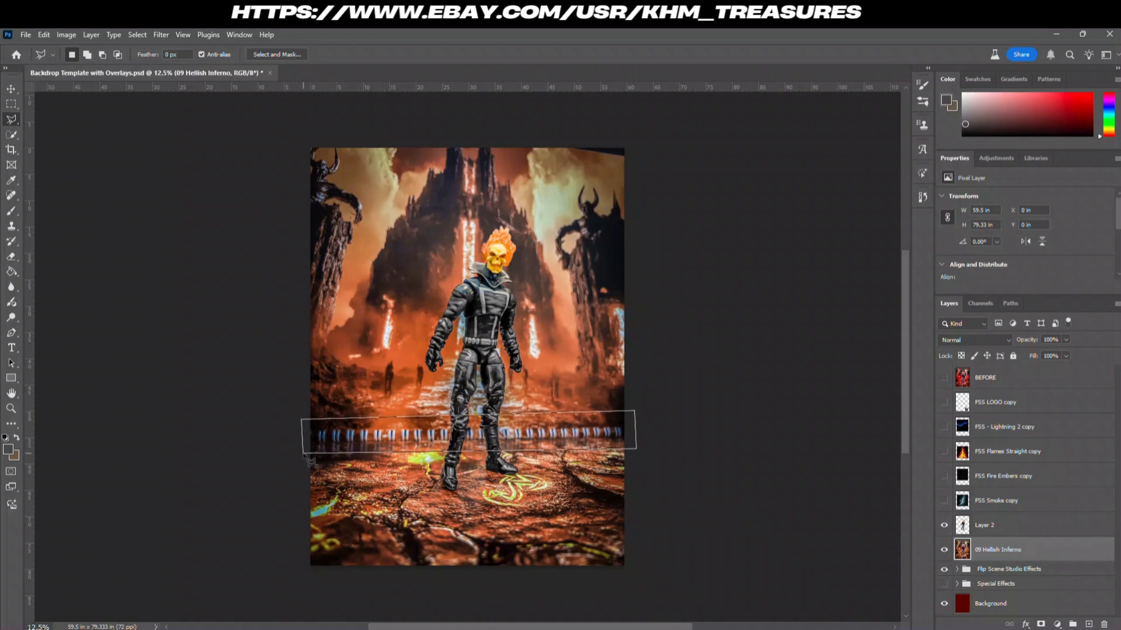
click(304, 456)
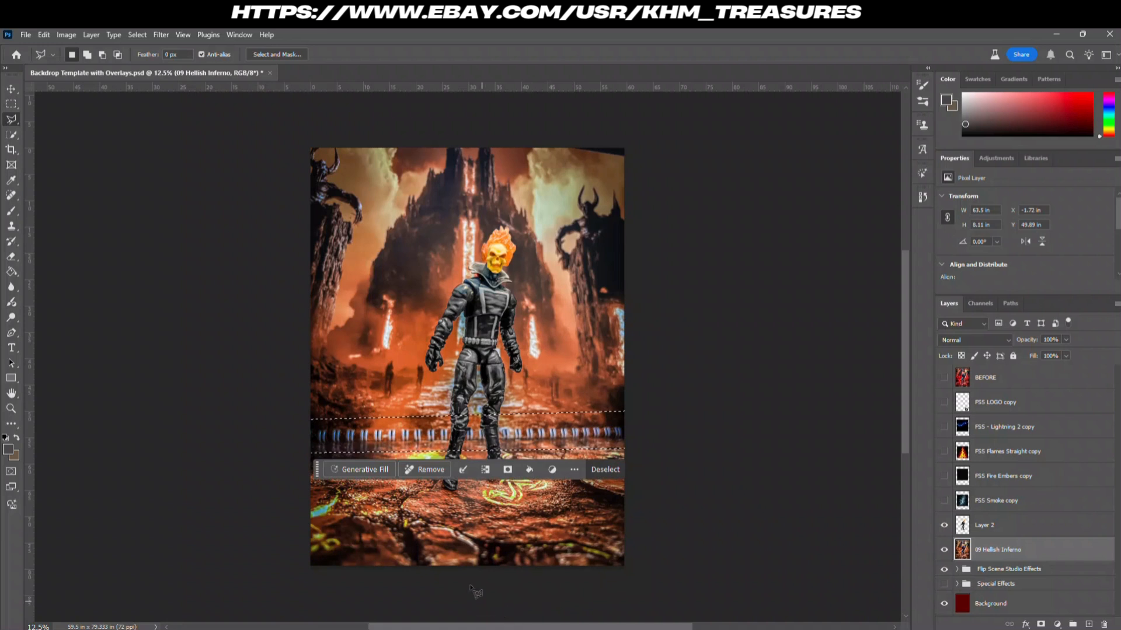
Step: Replace the selected seam with a Generative Fill without a prompt, compare the variations and keep the third one
click(352, 468)
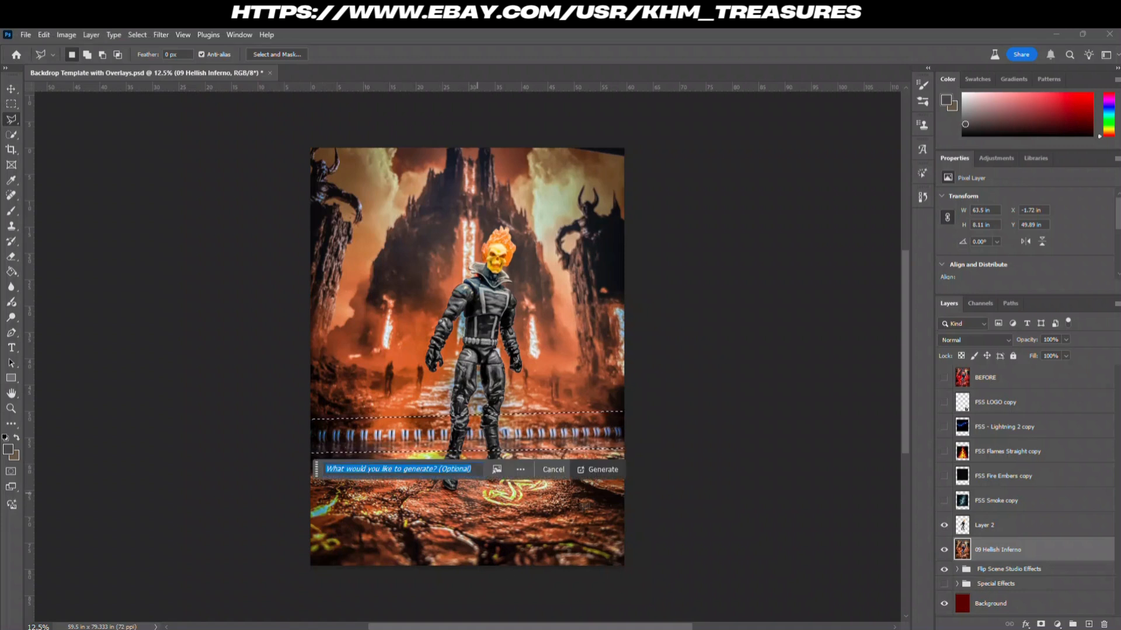
click(601, 470)
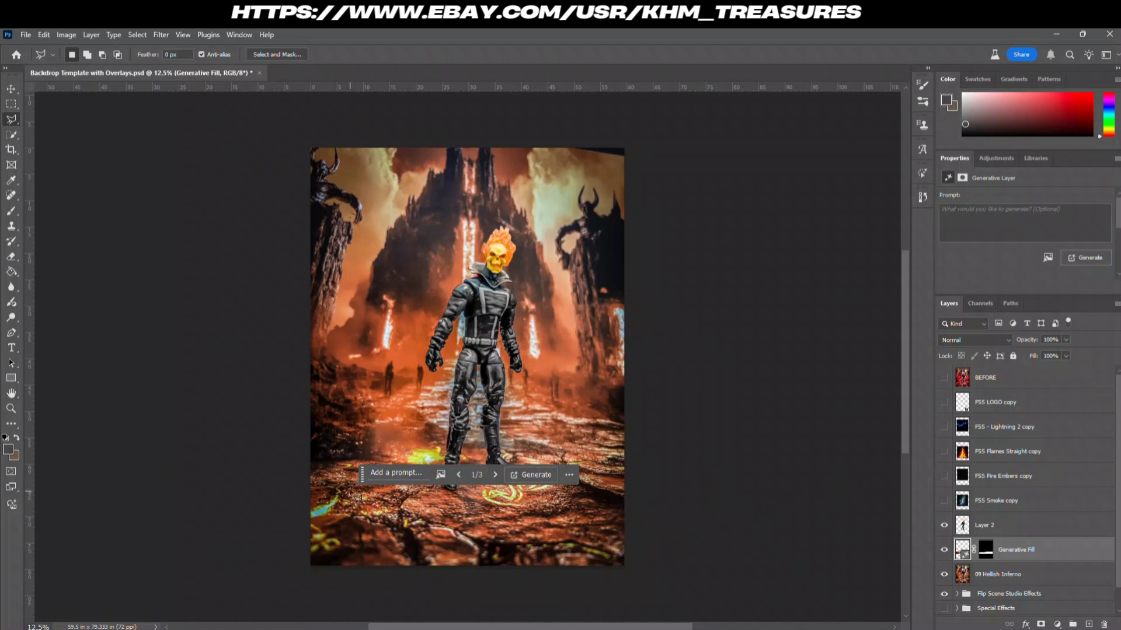
drag(361, 475, 632, 360)
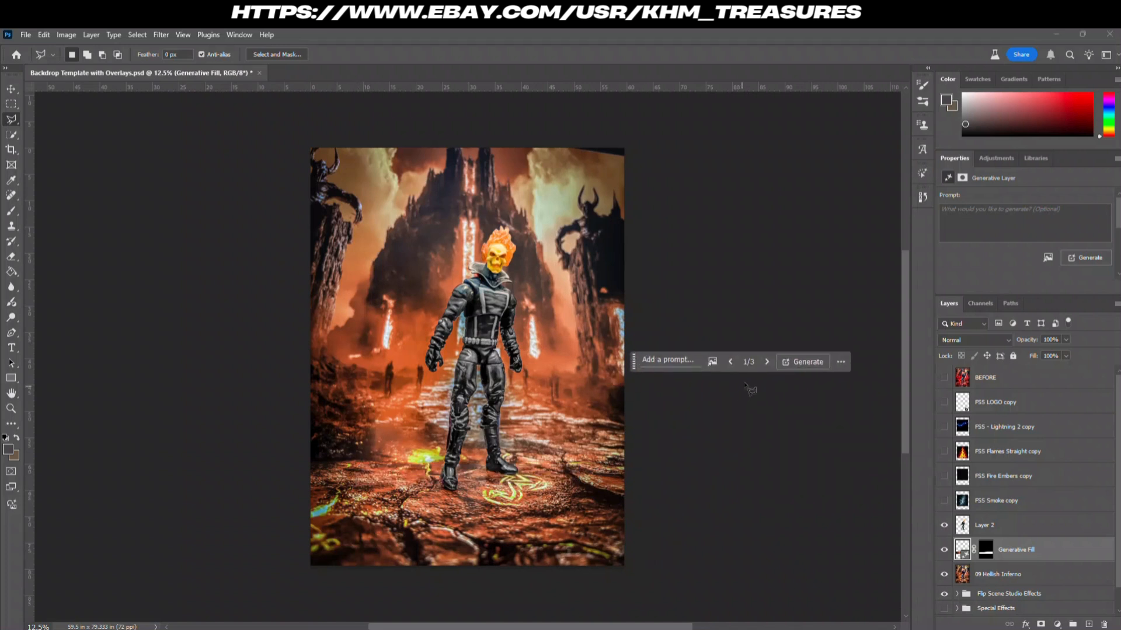
click(767, 362)
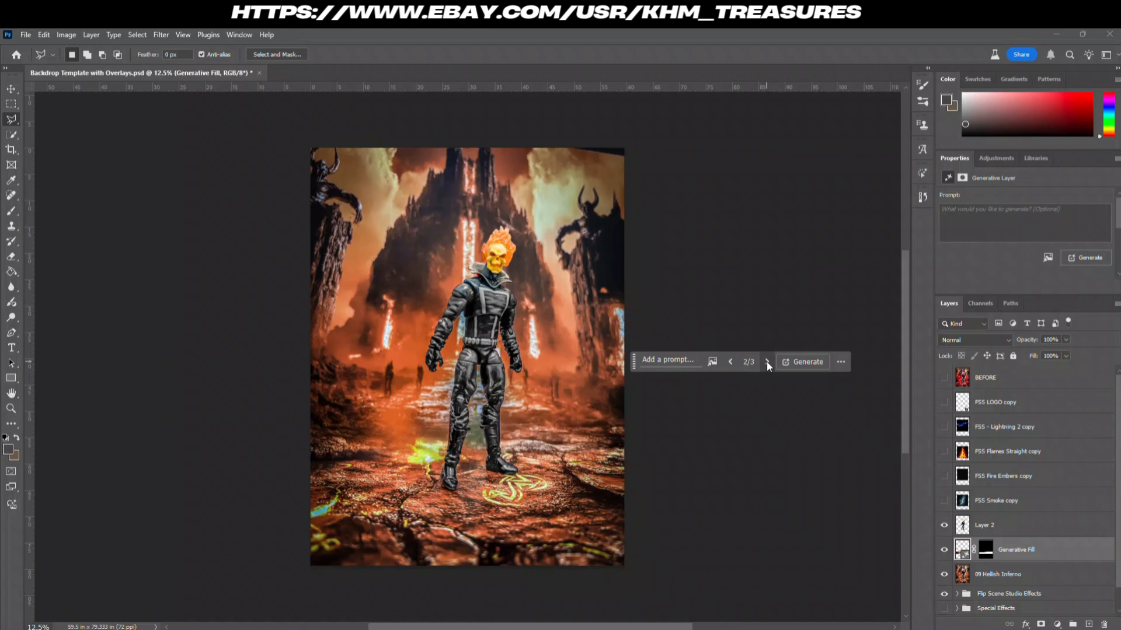
click(767, 361)
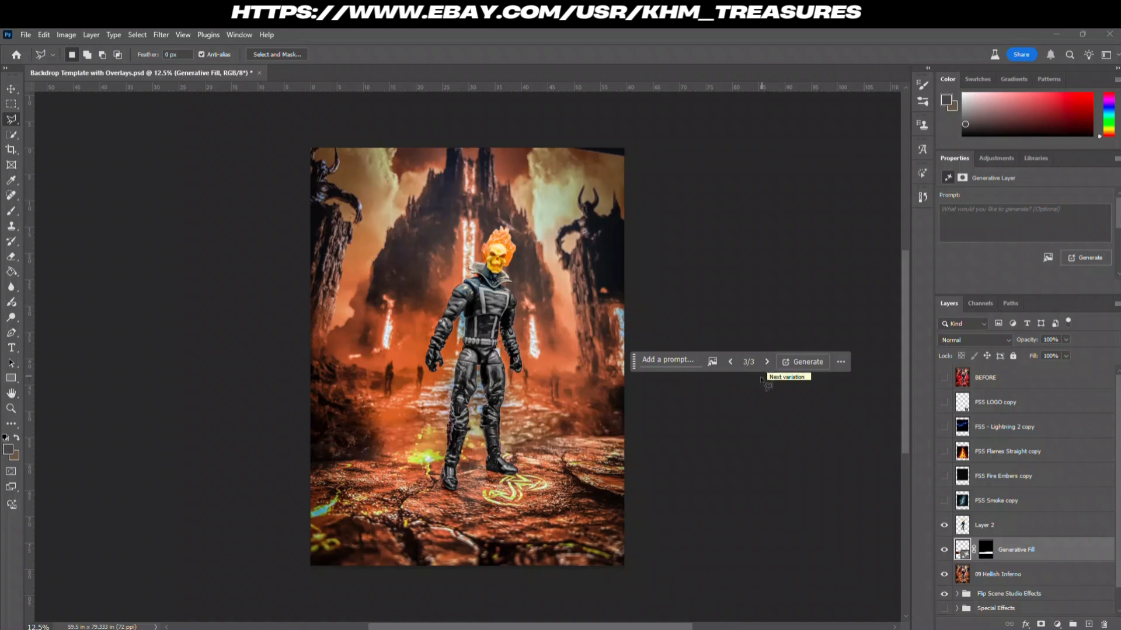
click(729, 362)
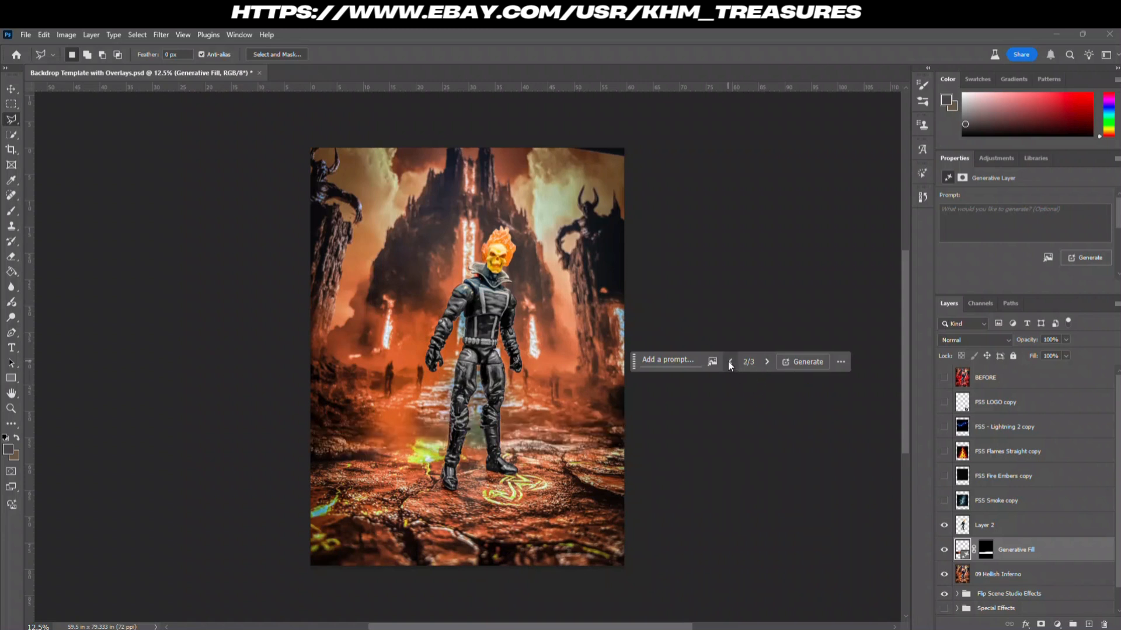
click(729, 362)
click(766, 362)
click(766, 362)
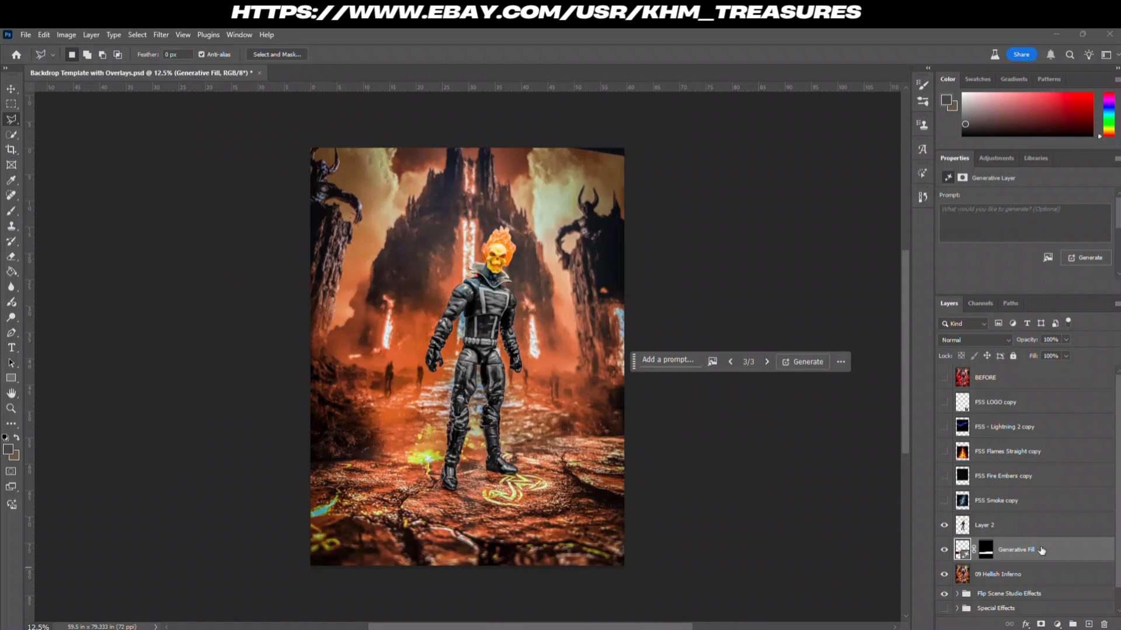
Step: Merge the Generative Fill layer with the 09 Hellish Inferno layer
click(1048, 574)
click(1052, 558)
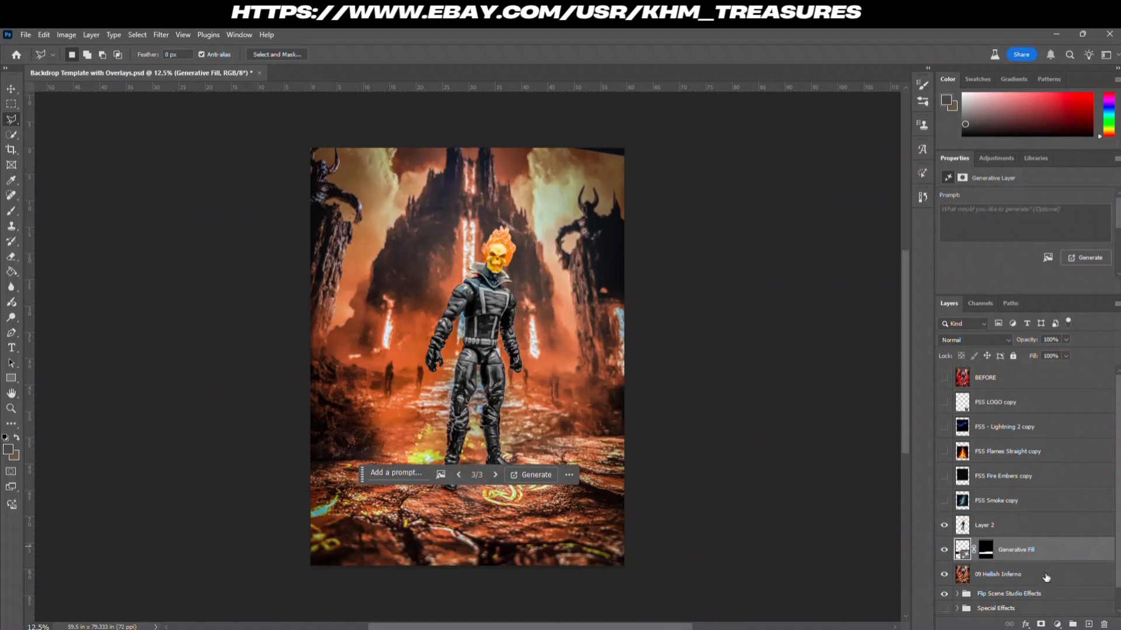
shift+click(1045, 578)
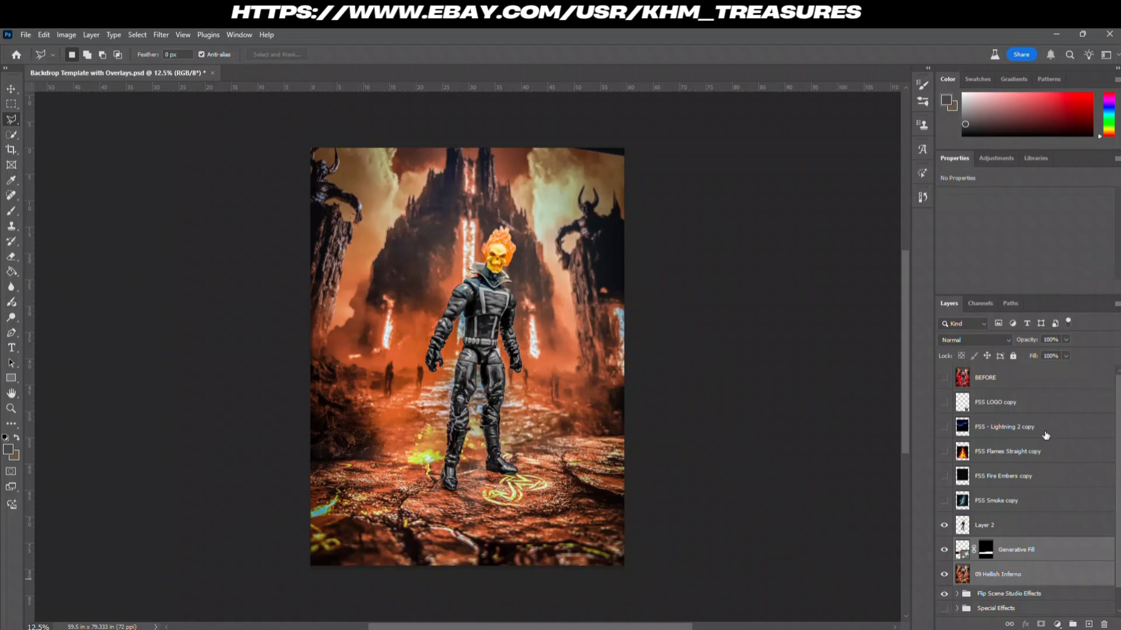
key(ctrl+e)
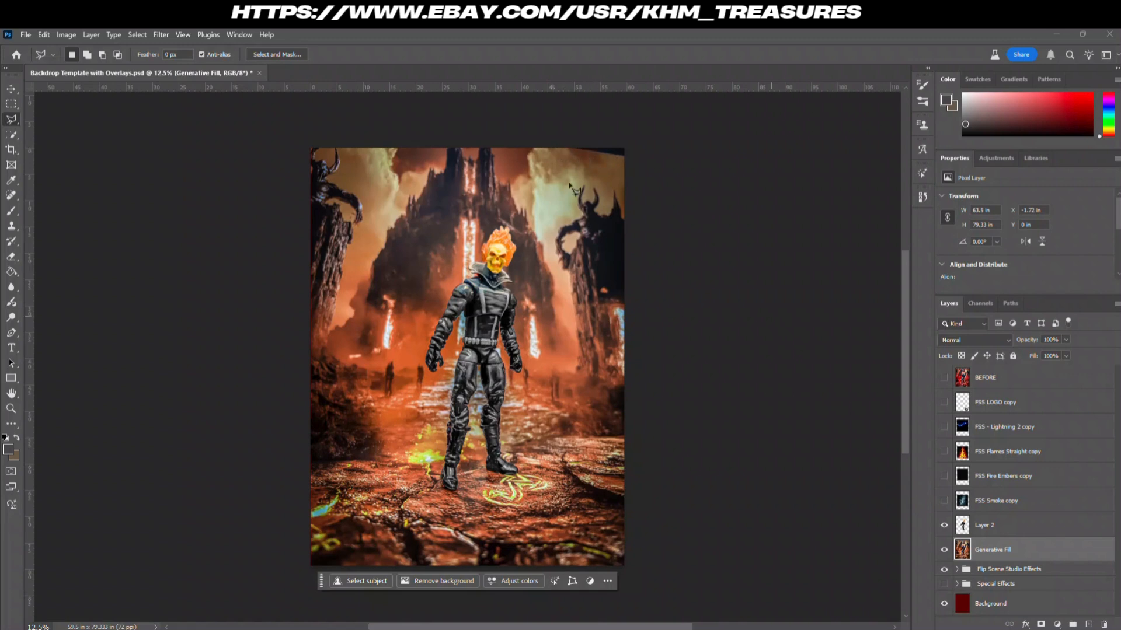
Step: Select the dark wedge in the backdrop's upper-right corner, replace it with a promptless Generative Fill, and merge the result into the backdrop layer
click(554, 146)
click(633, 166)
click(633, 137)
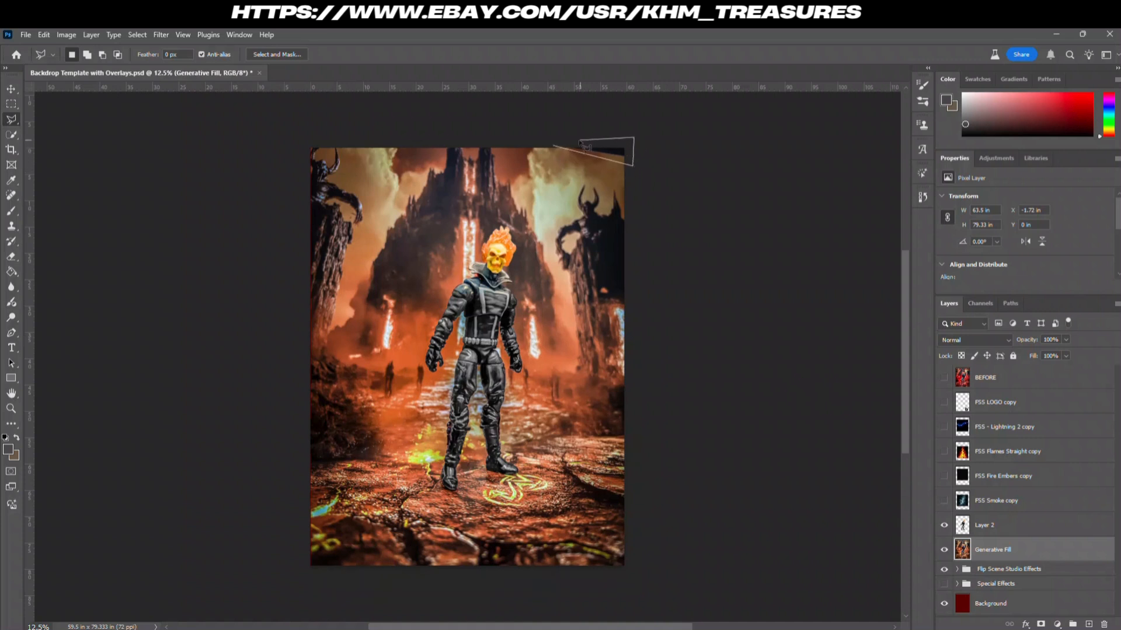
click(554, 146)
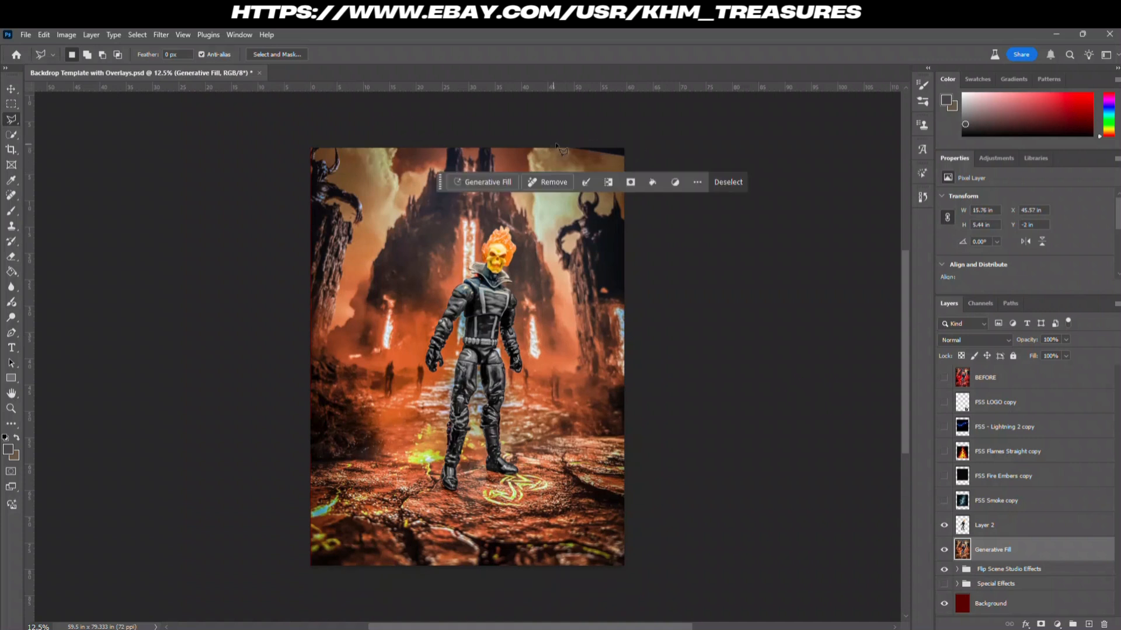
click(505, 181)
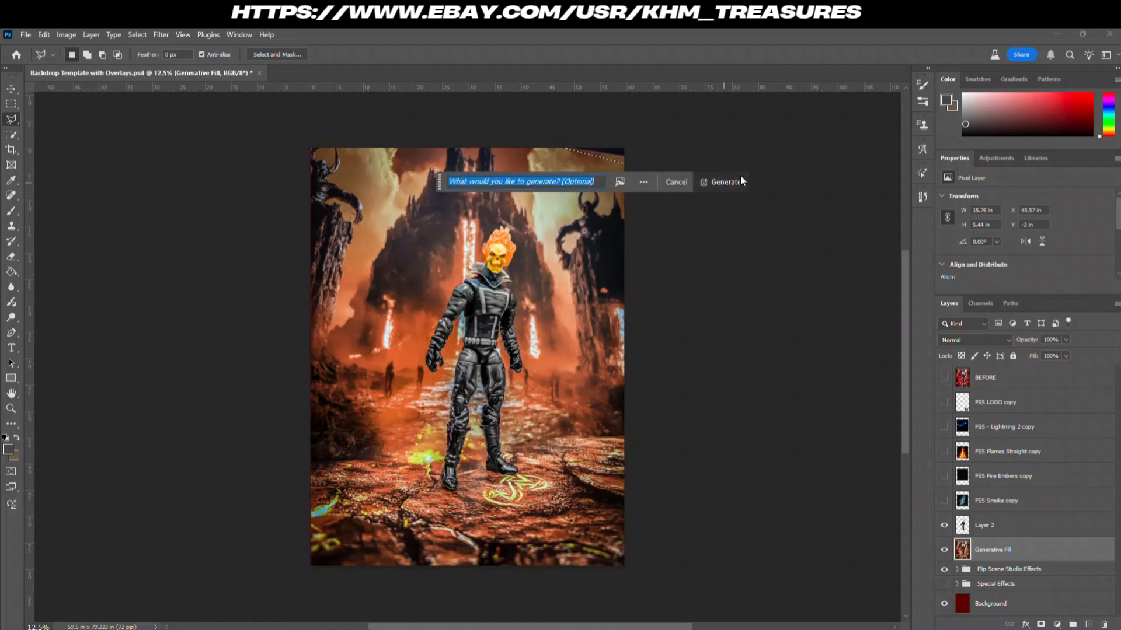
click(727, 183)
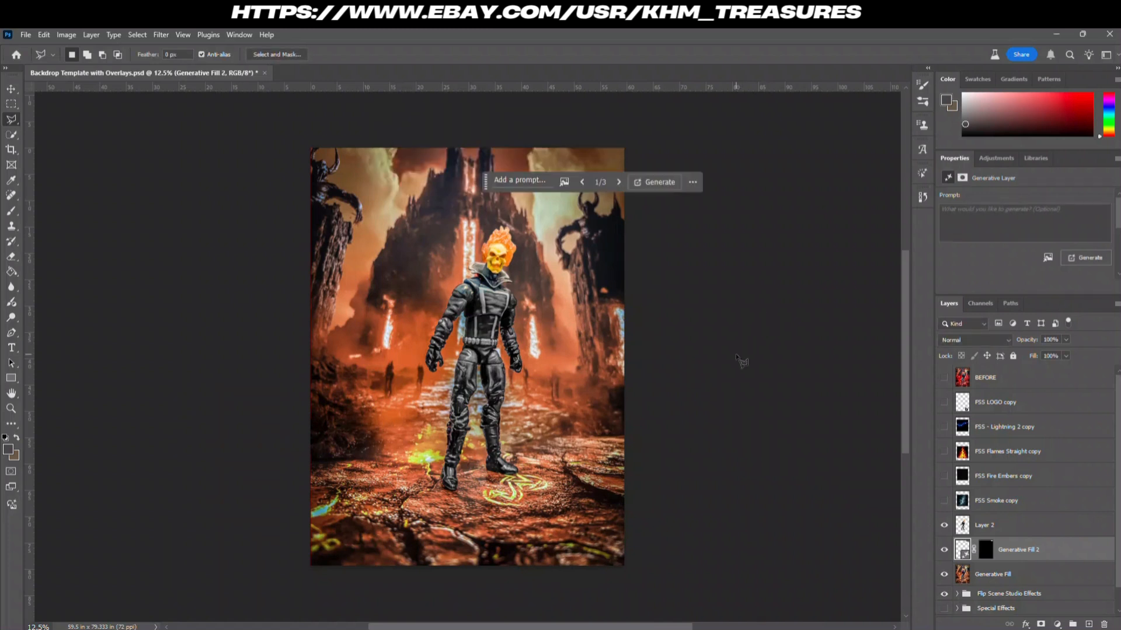
shift+click(1049, 583)
key(ctrl+e)
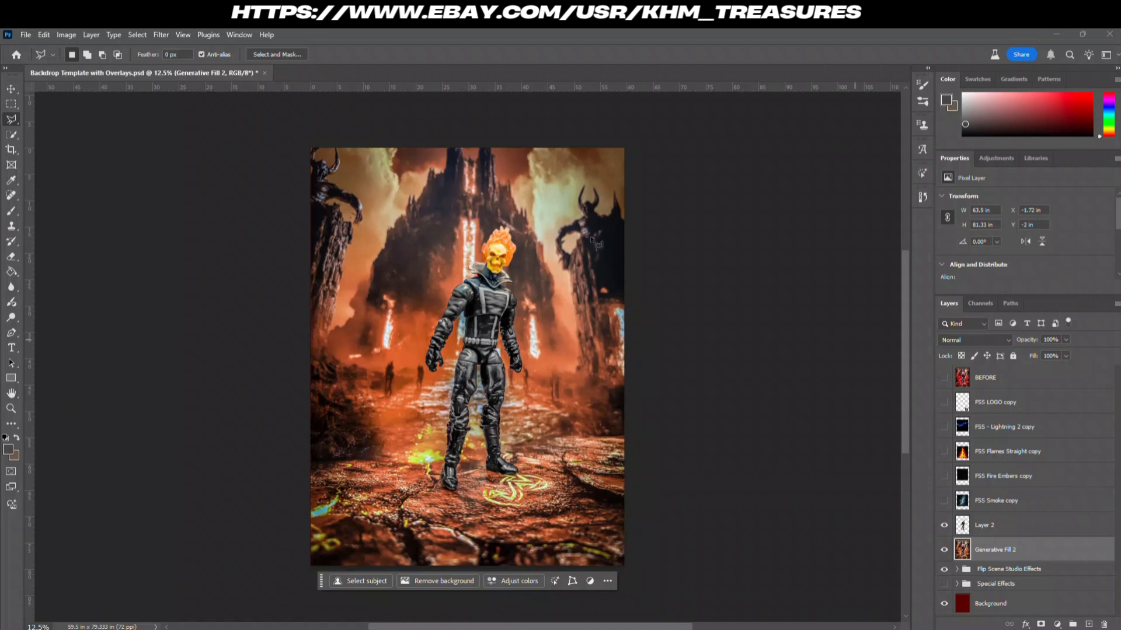
Step: Show the FSS Flames Straight copy layer and scale the flames down to about 55%
key(v)
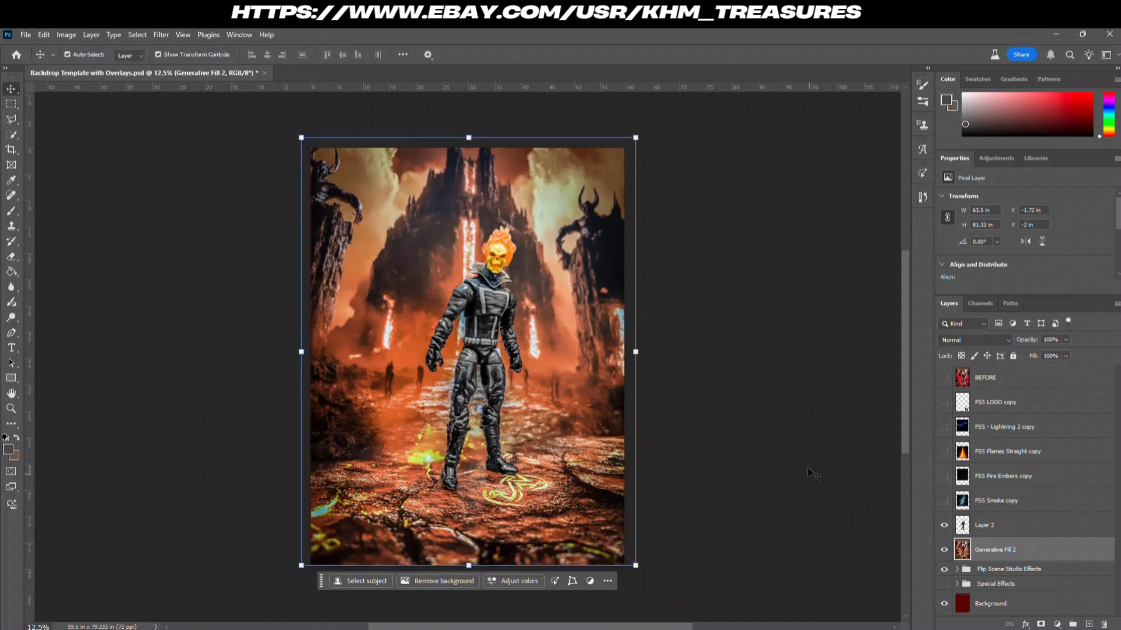
click(999, 523)
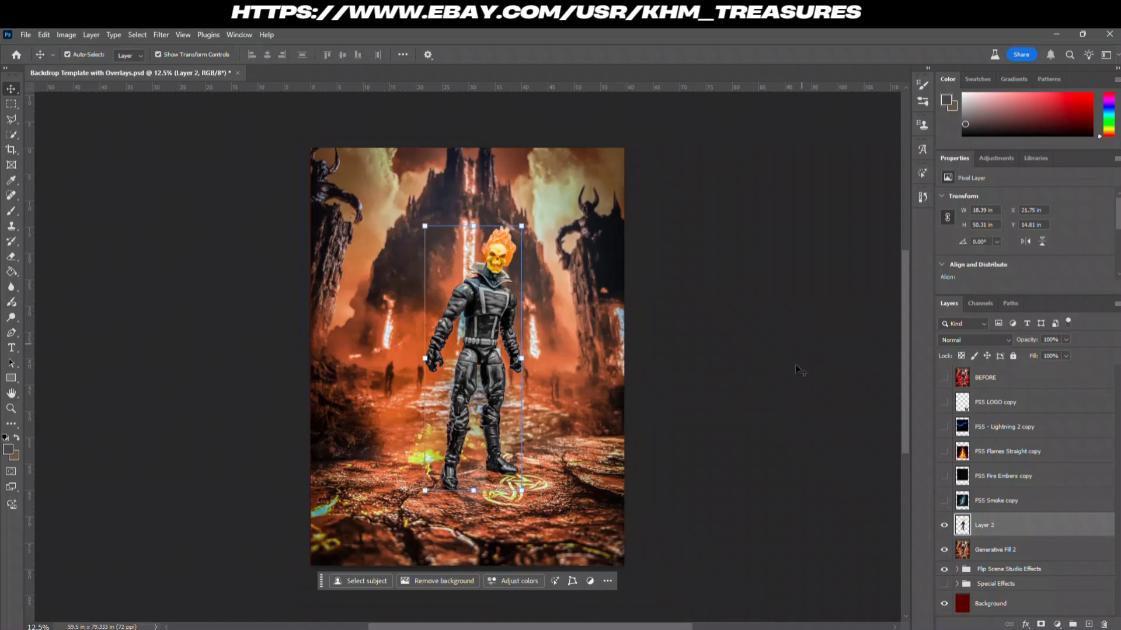
click(1067, 455)
click(944, 453)
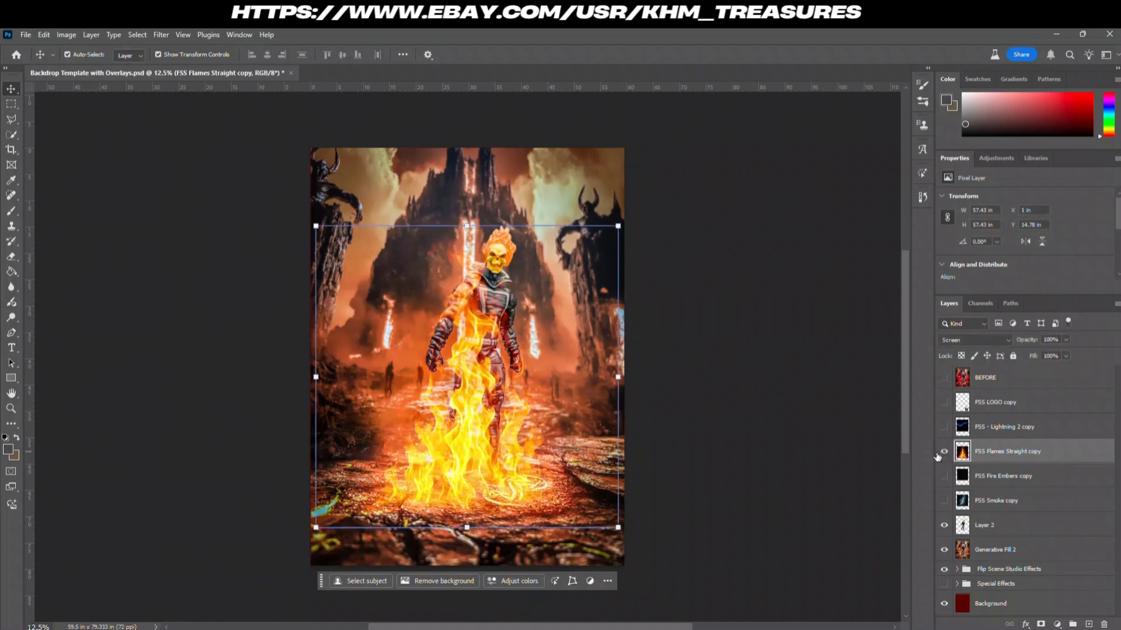
drag(467, 527, 467, 393)
scroll(532, 297, up, 4)
scroll(532, 302, up, 3)
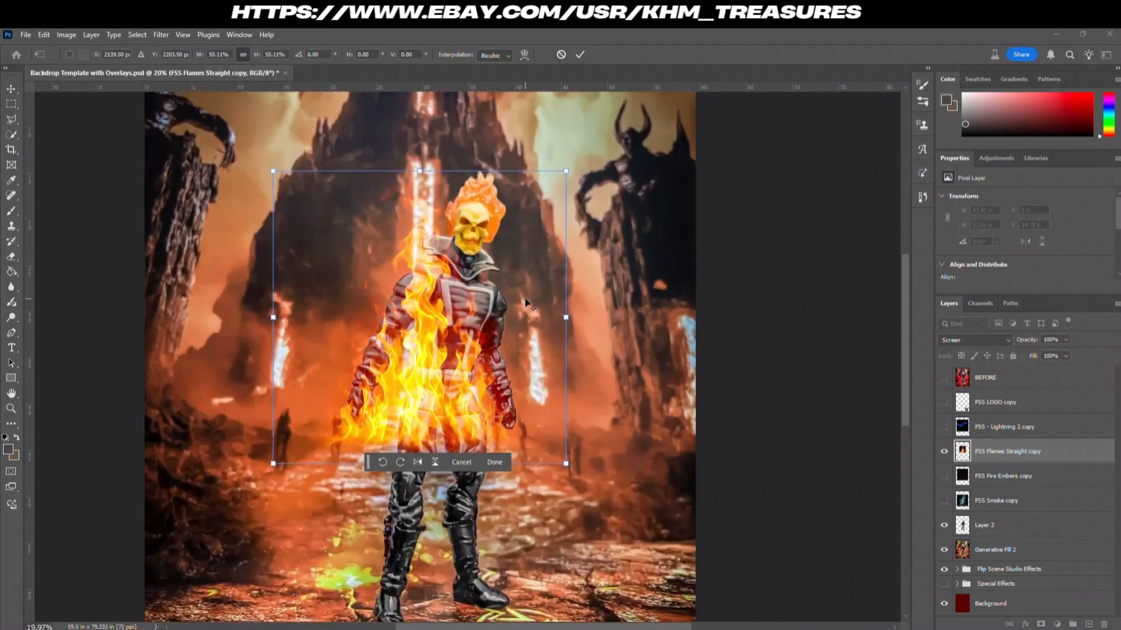
Step: Fit the flames over the figure's skull at about 27.4% width and 40% height, rotated about 11.4°, and apply the transform
drag(501, 289, 518, 354)
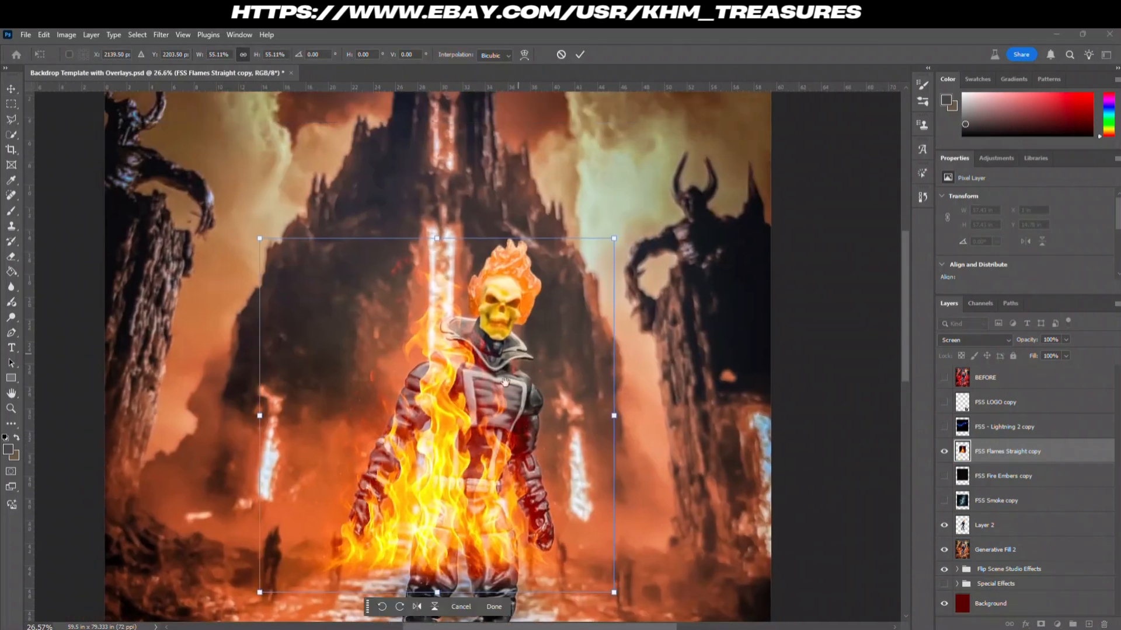
drag(438, 593, 437, 495)
drag(452, 395, 542, 295)
drag(656, 266, 574, 266)
drag(482, 337, 491, 296)
drag(596, 351, 612, 370)
drag(497, 332, 507, 343)
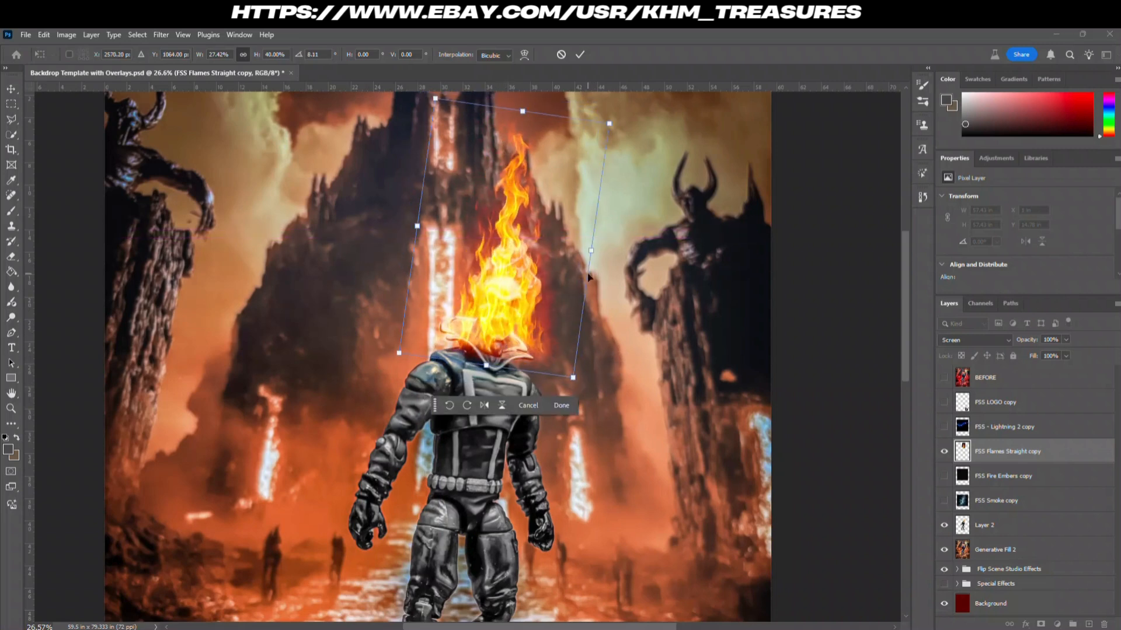
drag(626, 273, 624, 281)
drag(502, 330, 502, 333)
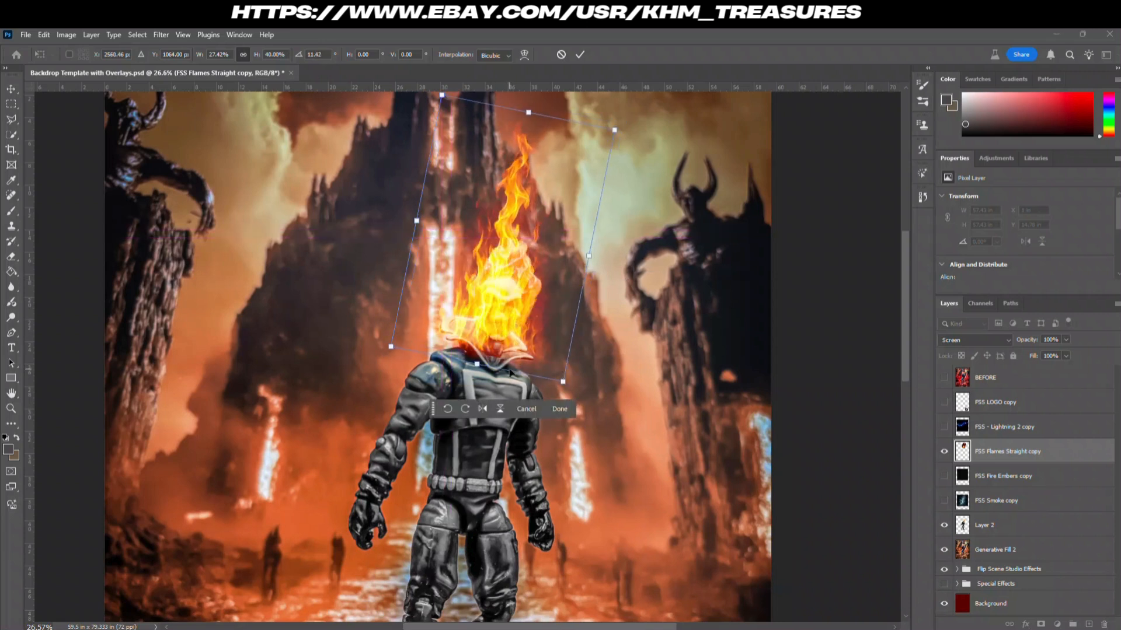
key(Return)
Step: Erase the flames spilling over the figure's collar on the FSS Flames Straight copy layer with a soft 354 px eraser
click(501, 392)
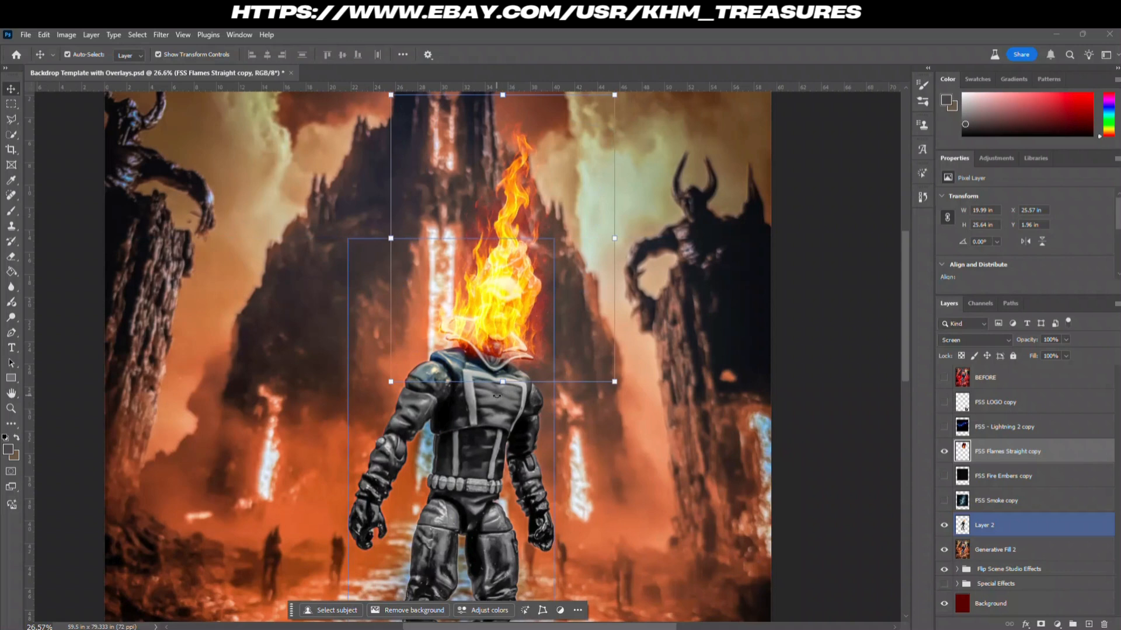
key(e)
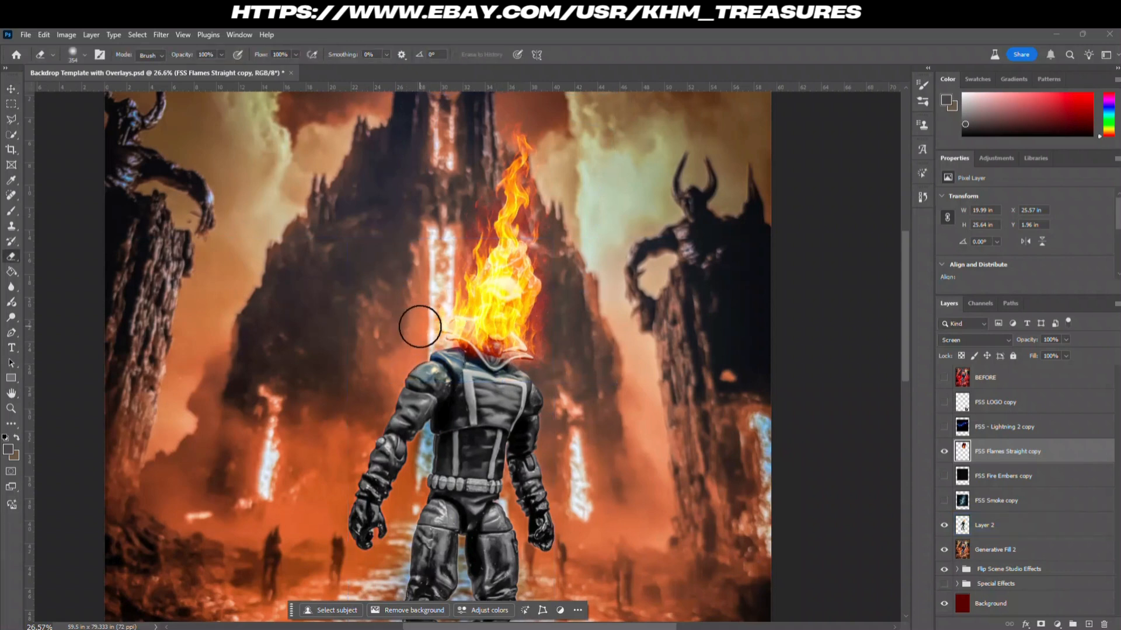
mouse_move(430, 324)
mouse_down()
mouse_move(428, 280)
mouse_move(443, 333)
mouse_move(432, 368)
mouse_move(447, 365)
mouse_up()
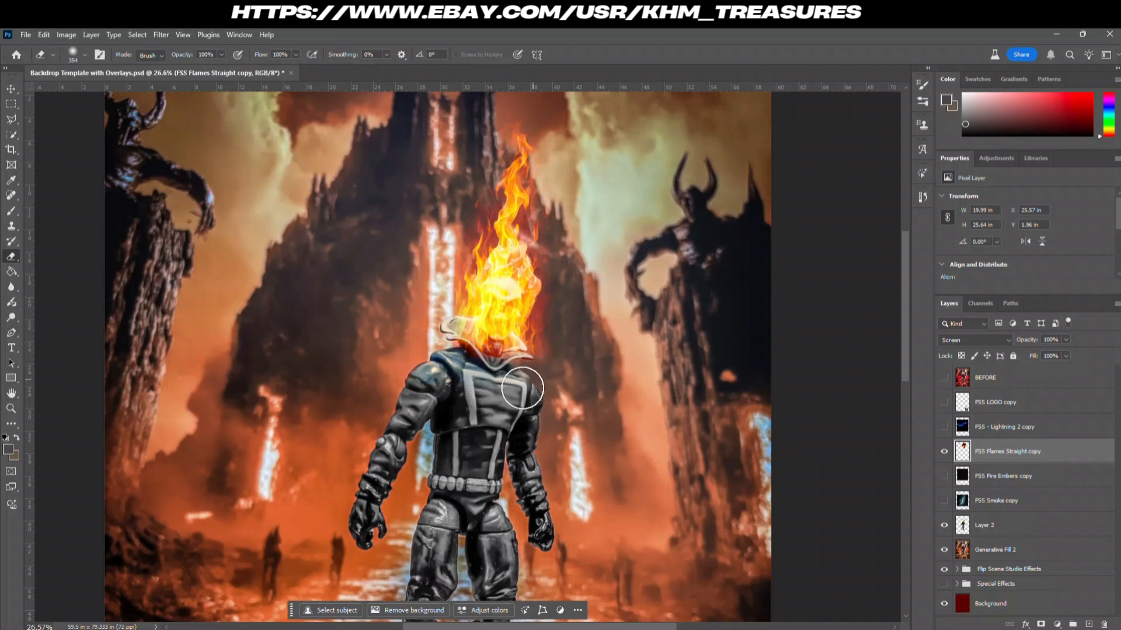
drag(431, 353, 448, 348)
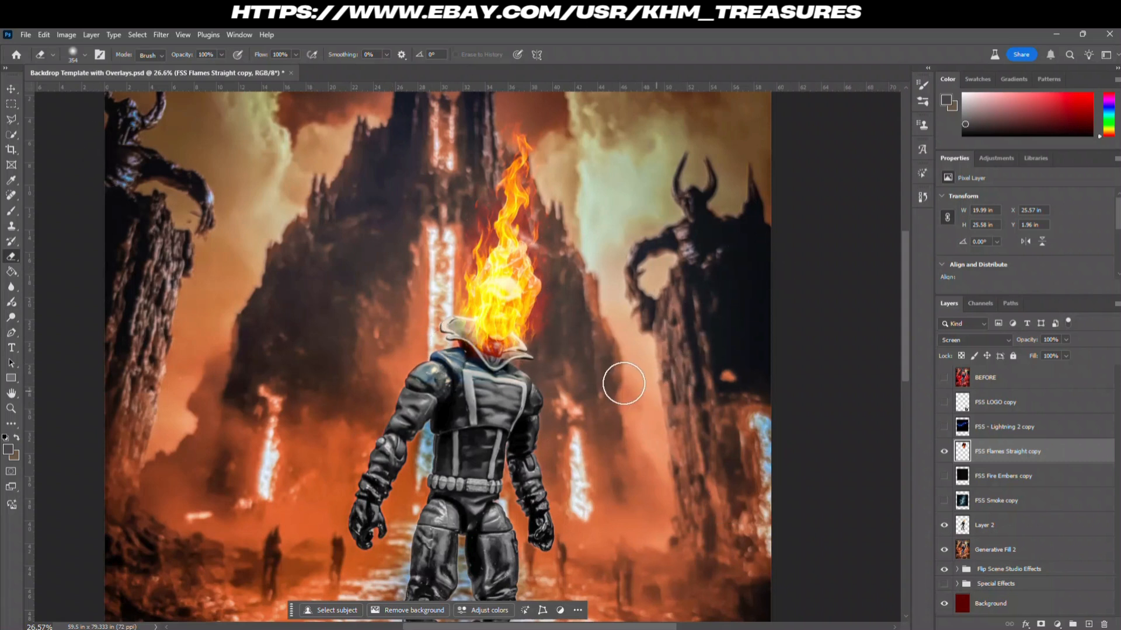
Step: Reduce the eraser size, set its opacity to 50%, and partly erase the flames covering the skull's face
scroll(605, 395, down, 3)
scroll(601, 403, up, 2)
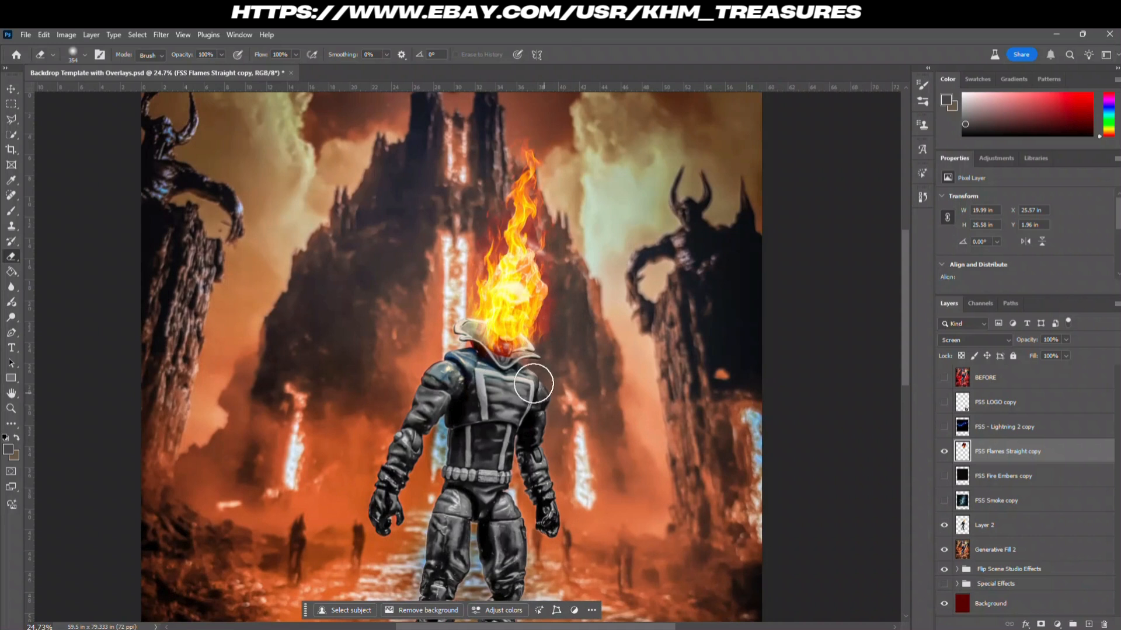
right_click(396, 288)
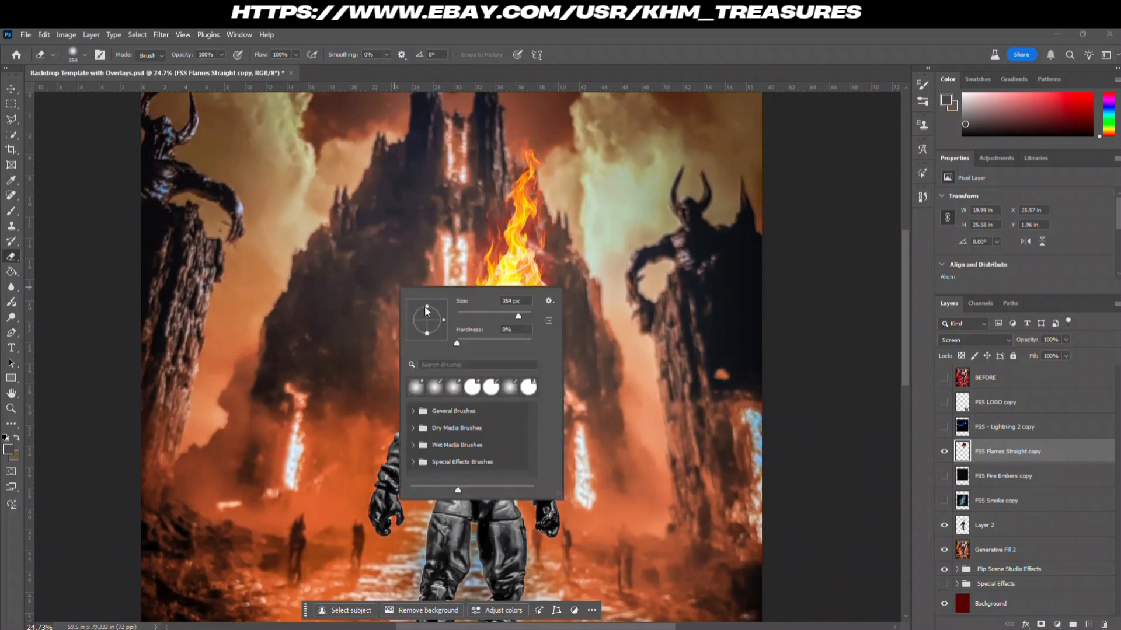
click(480, 316)
drag(478, 318, 490, 316)
key(Return)
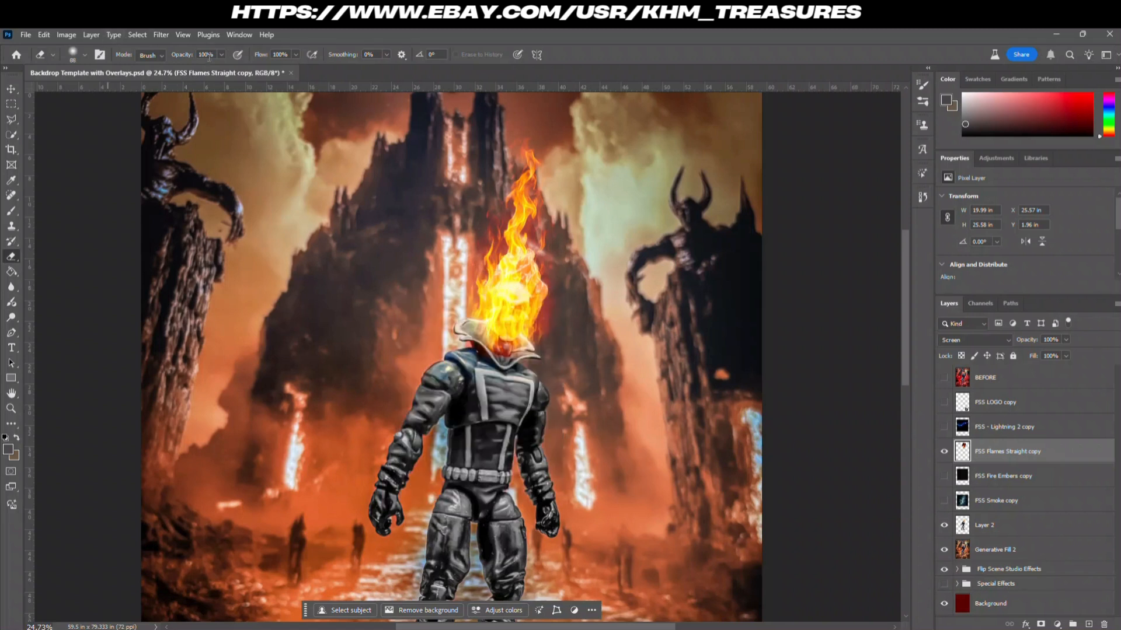
click(209, 55)
scroll(483, 180, up, 1)
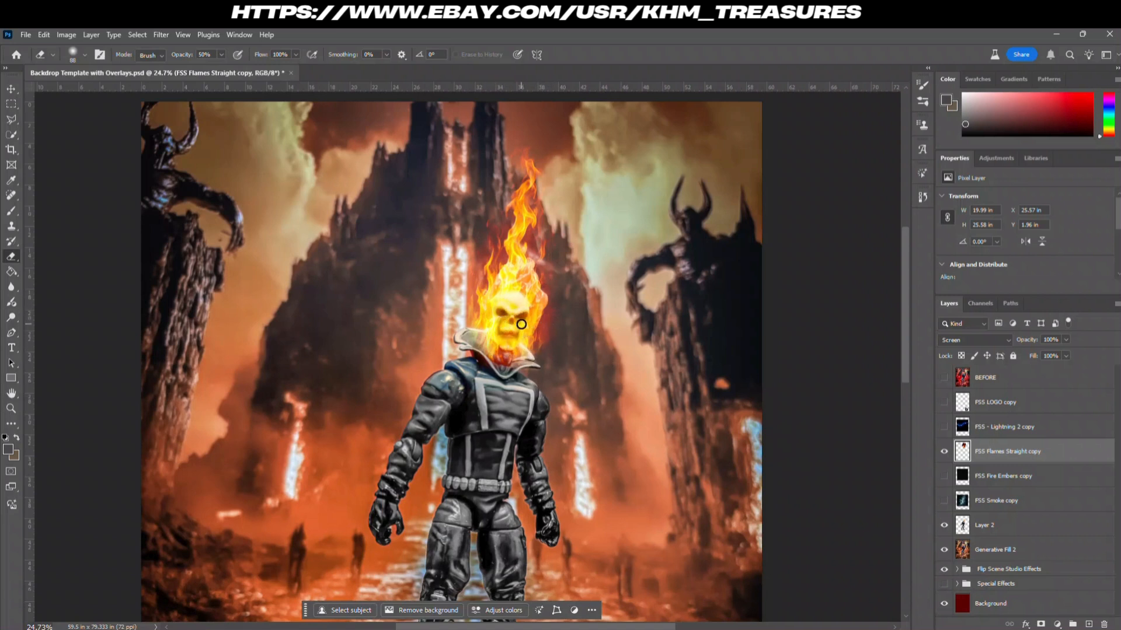
Step: Create a new layer and place it directly beneath the FSS Flames Straight copy layer
scroll(526, 403, down, 1)
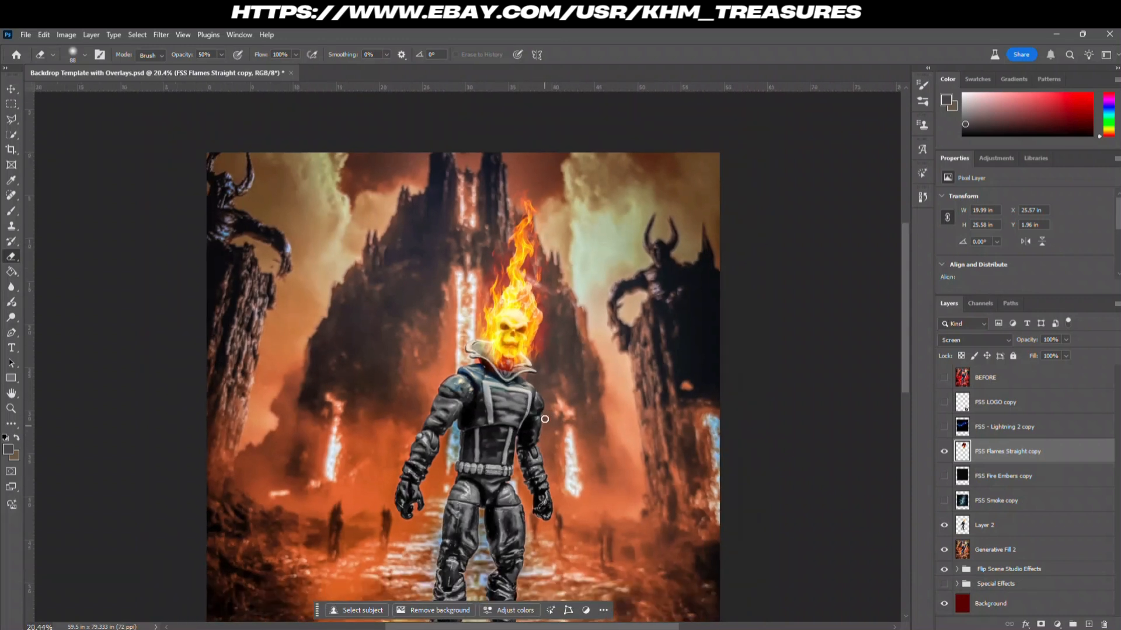
scroll(544, 426, down, 1)
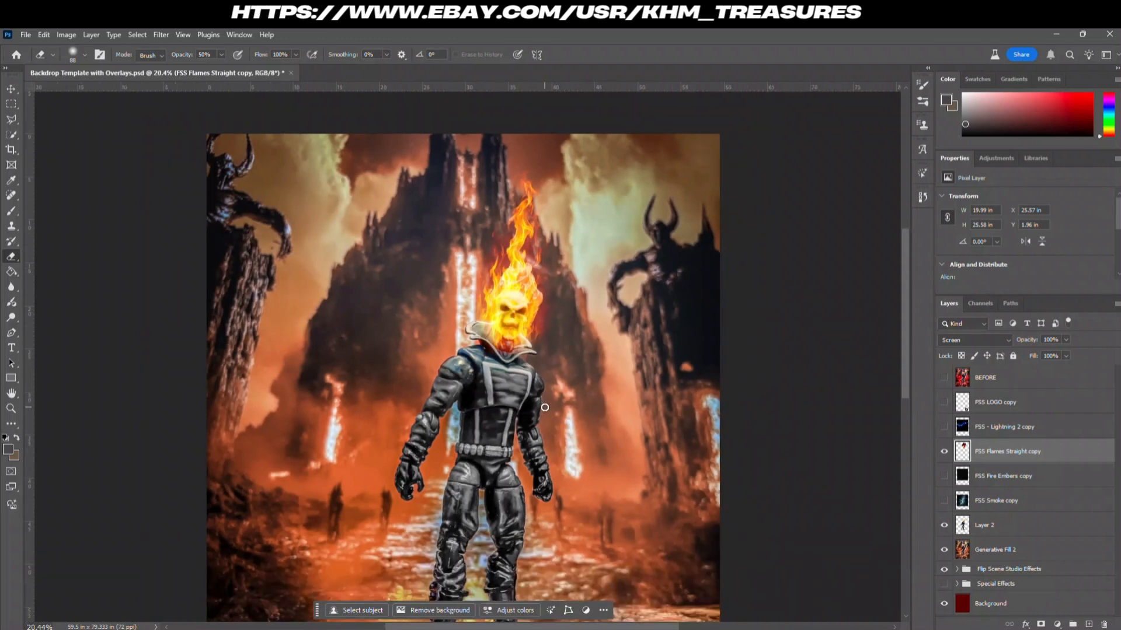
click(11, 88)
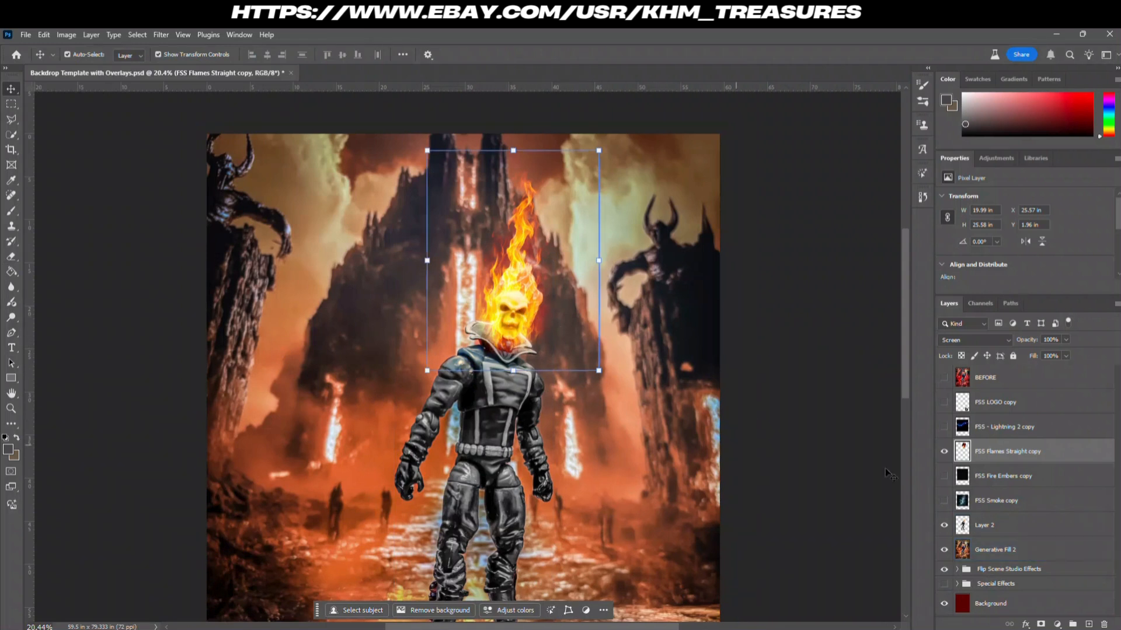
scroll(508, 304, up, 2)
scroll(512, 290, down, 1)
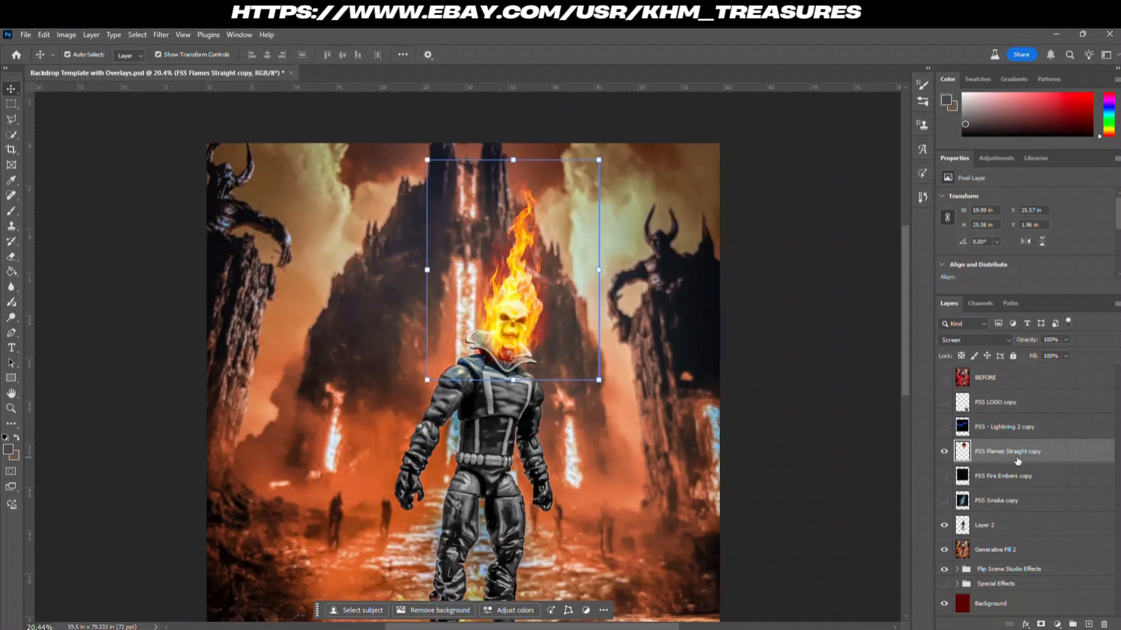
click(1088, 624)
drag(1047, 475, 1034, 452)
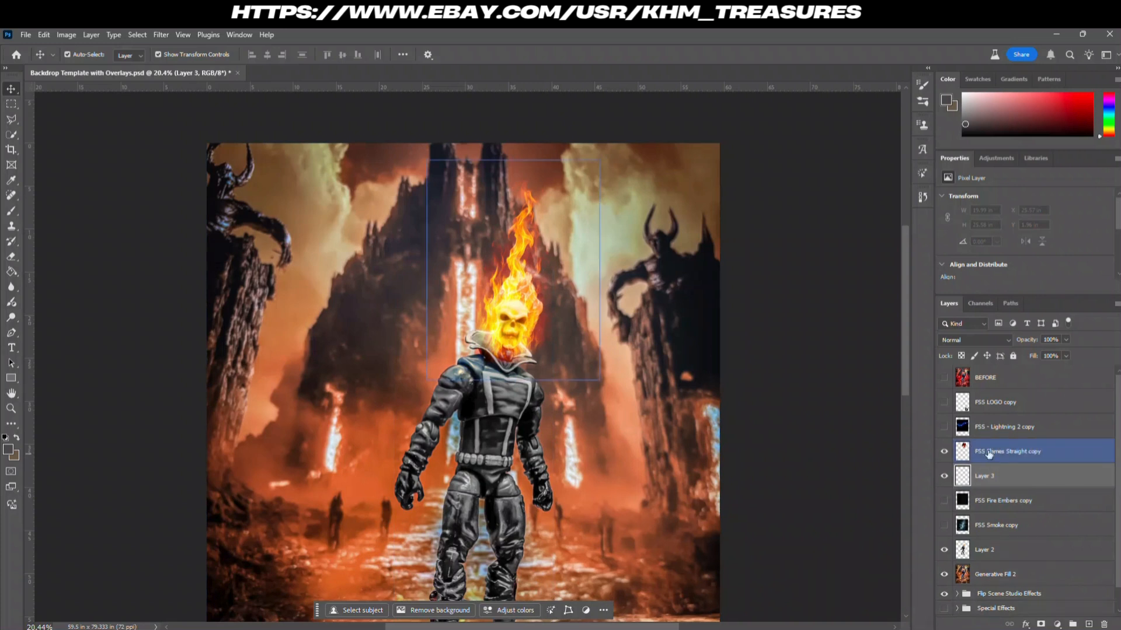
Step: Sample orange from the flames and paint a glow over the skull and flames on Layer 3 with a soft 354 px brush
key(b)
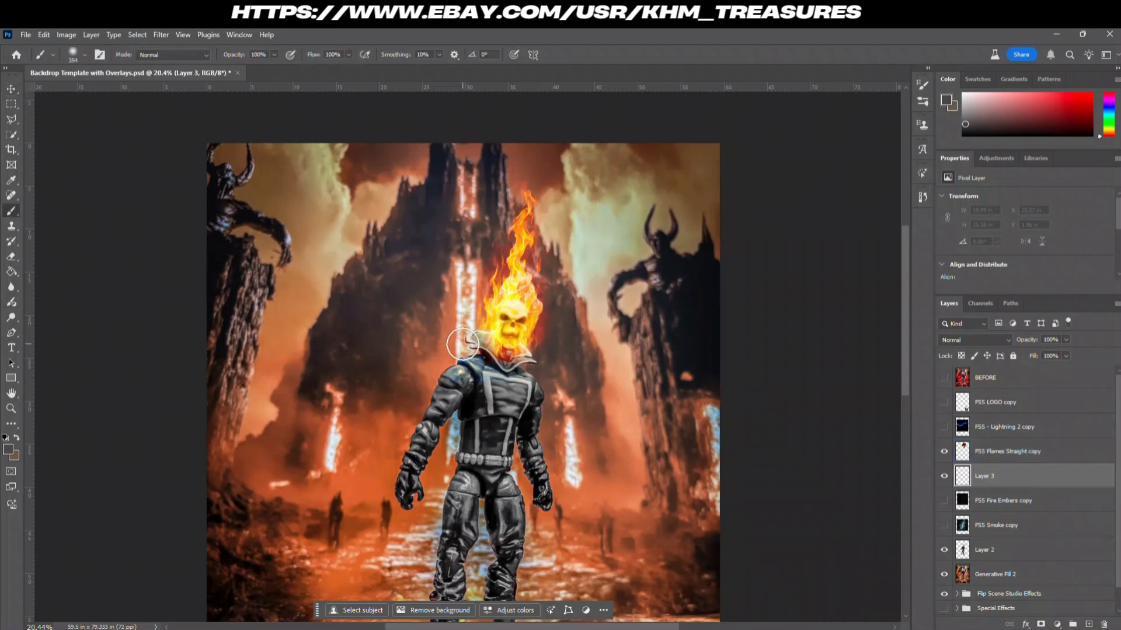
scroll(501, 265, up, 3)
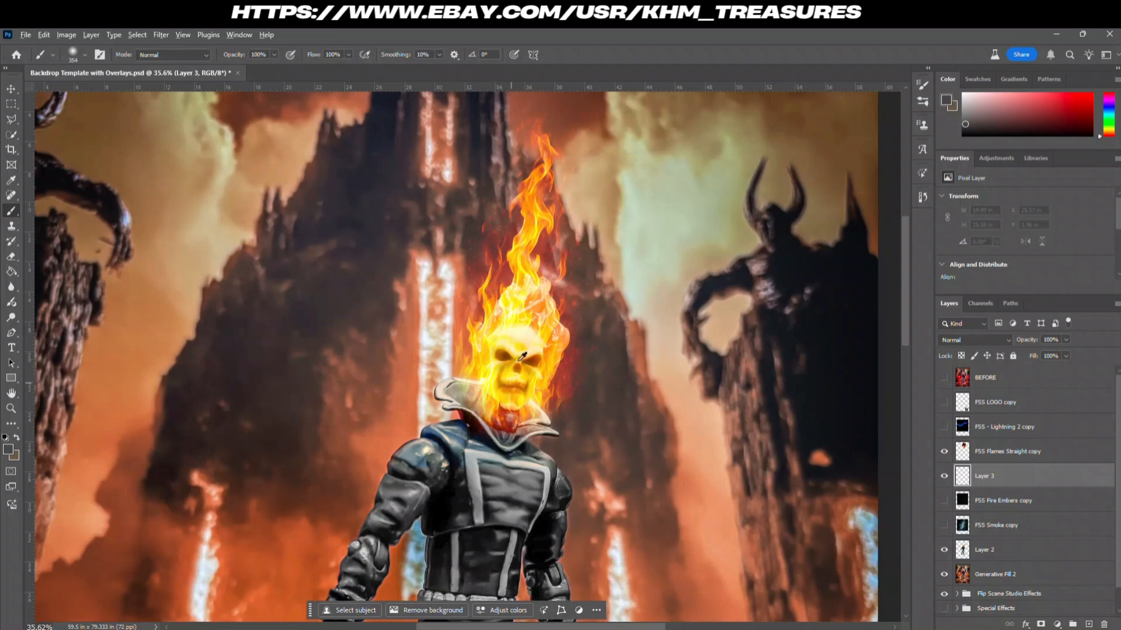
alt+click(565, 266)
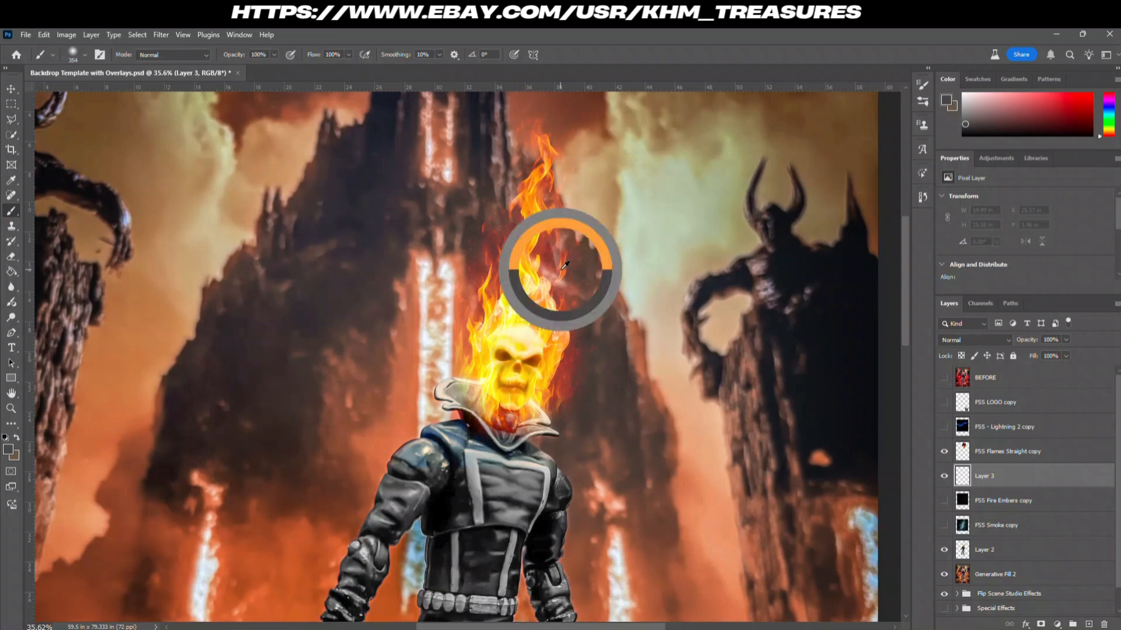
scroll(516, 358, down, 1)
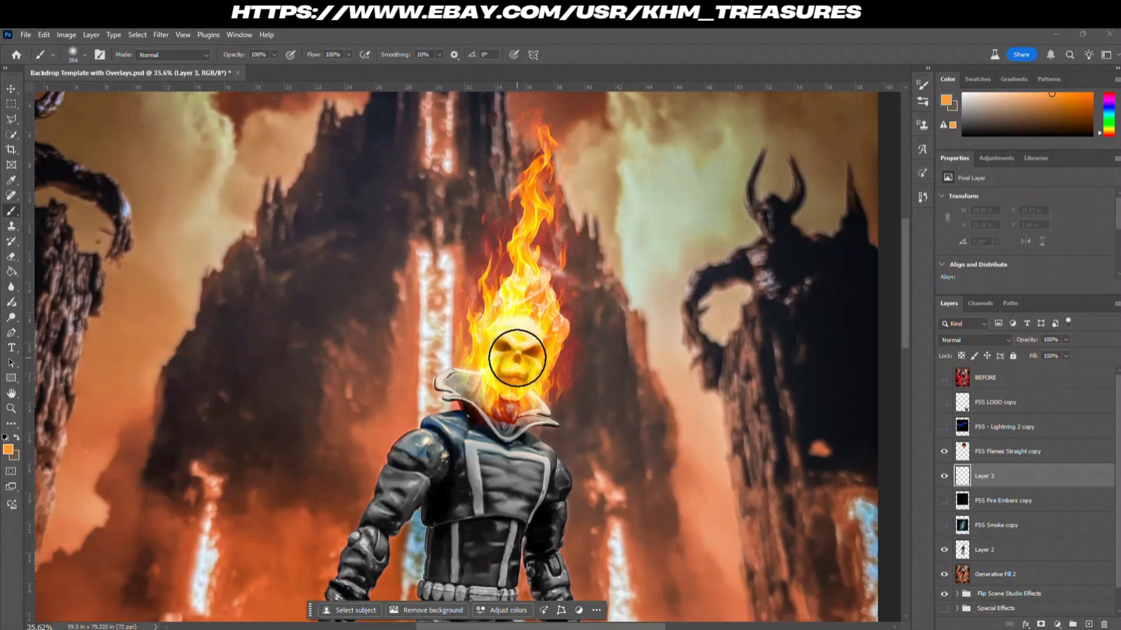
scroll(516, 359, up, 2)
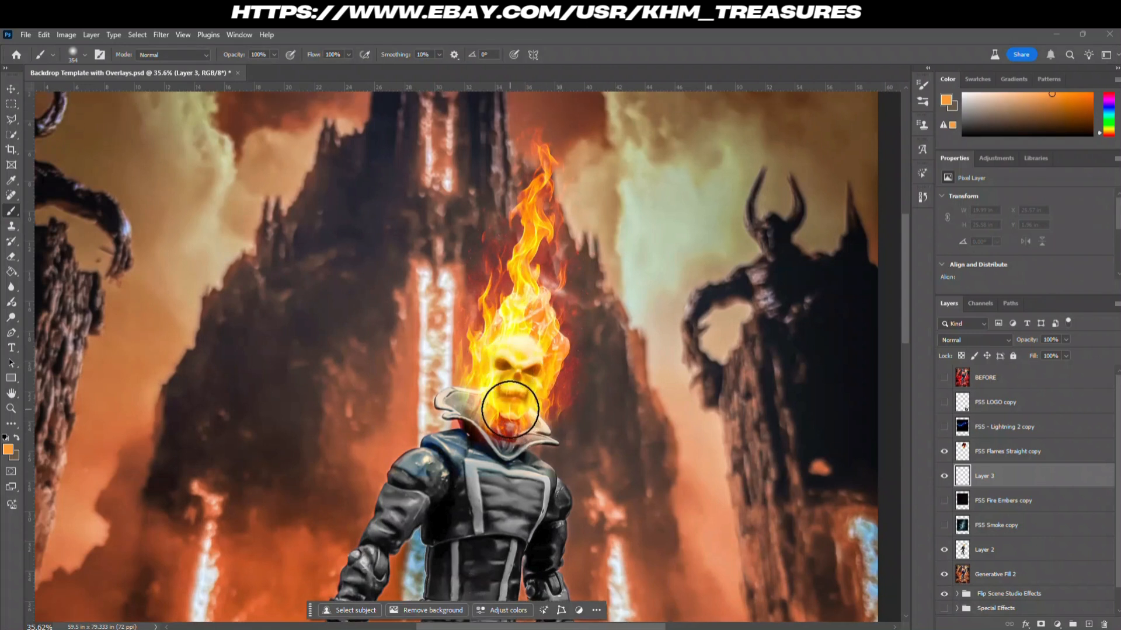
mouse_move(502, 410)
mouse_down()
mouse_move(483, 358)
mouse_move(523, 366)
mouse_move(557, 326)
mouse_move(513, 308)
mouse_move(543, 208)
mouse_move(545, 138)
mouse_up()
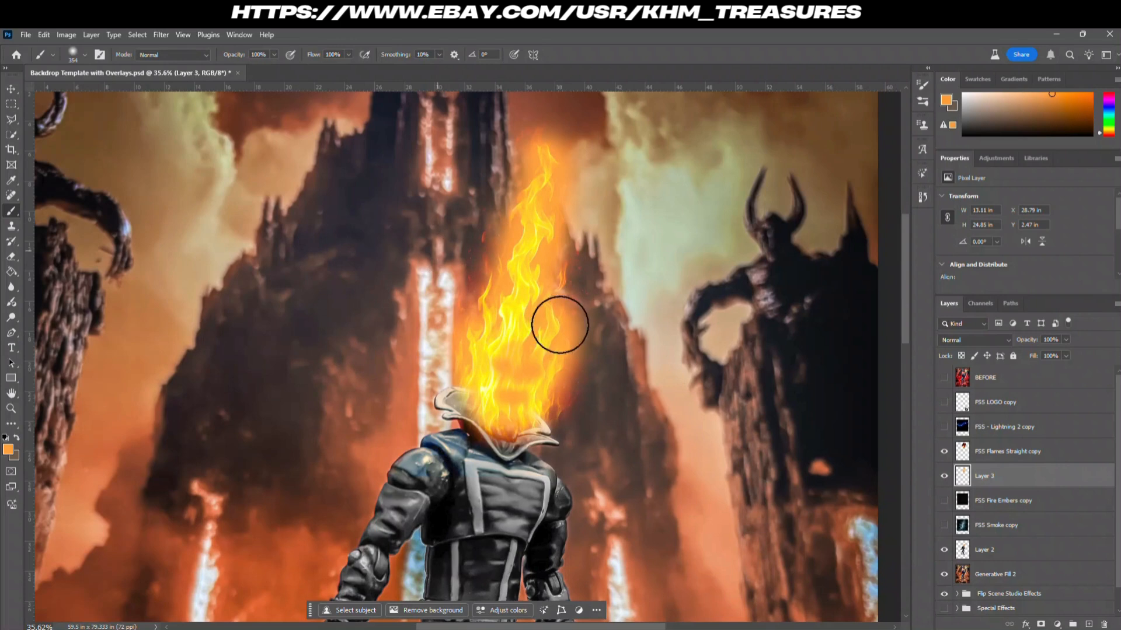
Step: Erase the orange paint covering the skull's face on Layer 3 with a soft 158 px eraser at 100% opacity
key(e)
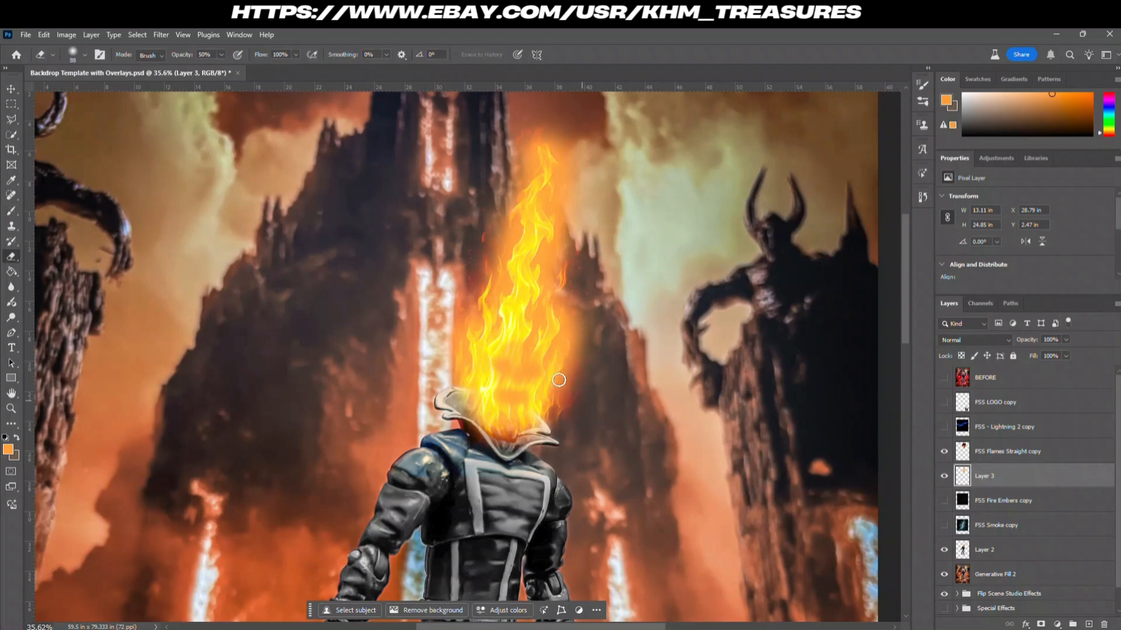
mouse_move(510, 361)
mouse_down()
mouse_move(495, 365)
mouse_move(528, 366)
mouse_move(506, 344)
mouse_up()
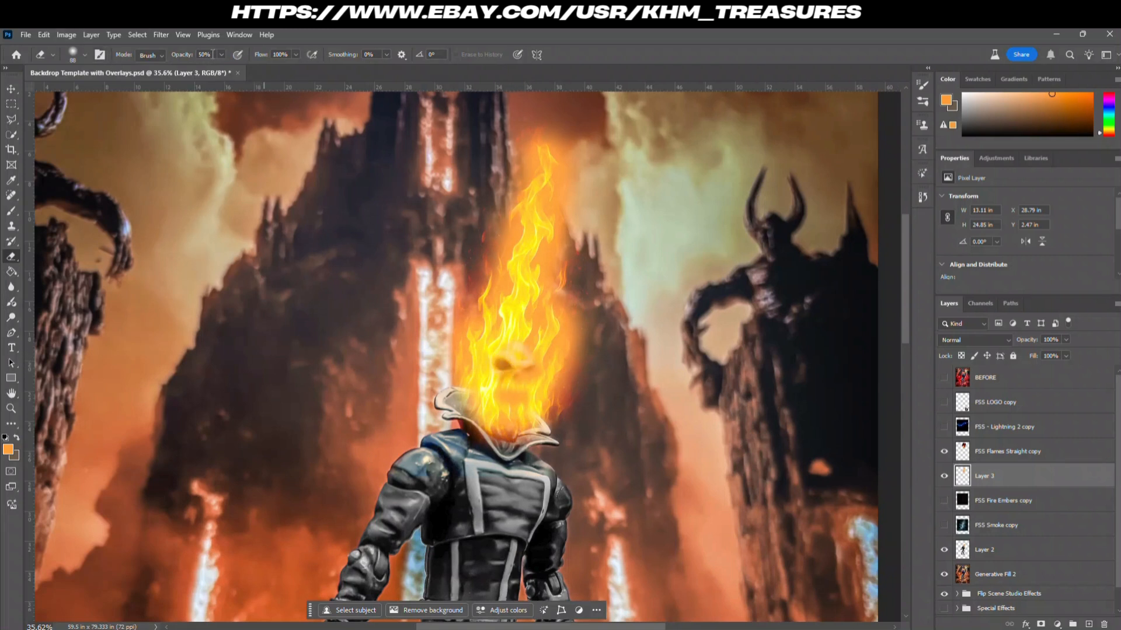
key(ctrl+z)
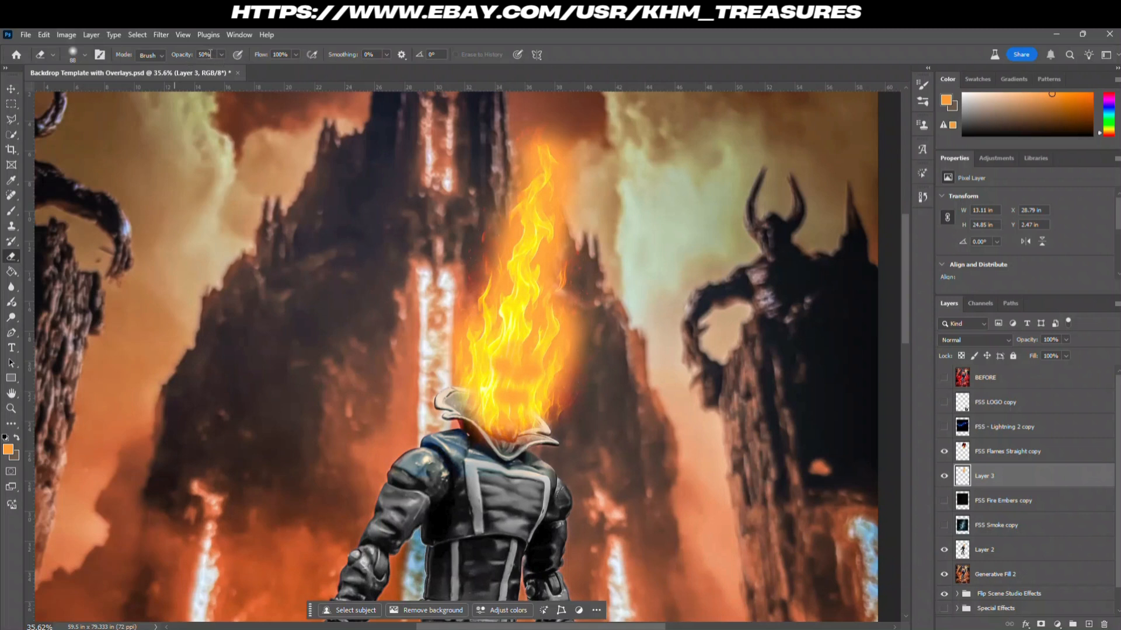
right_click(460, 336)
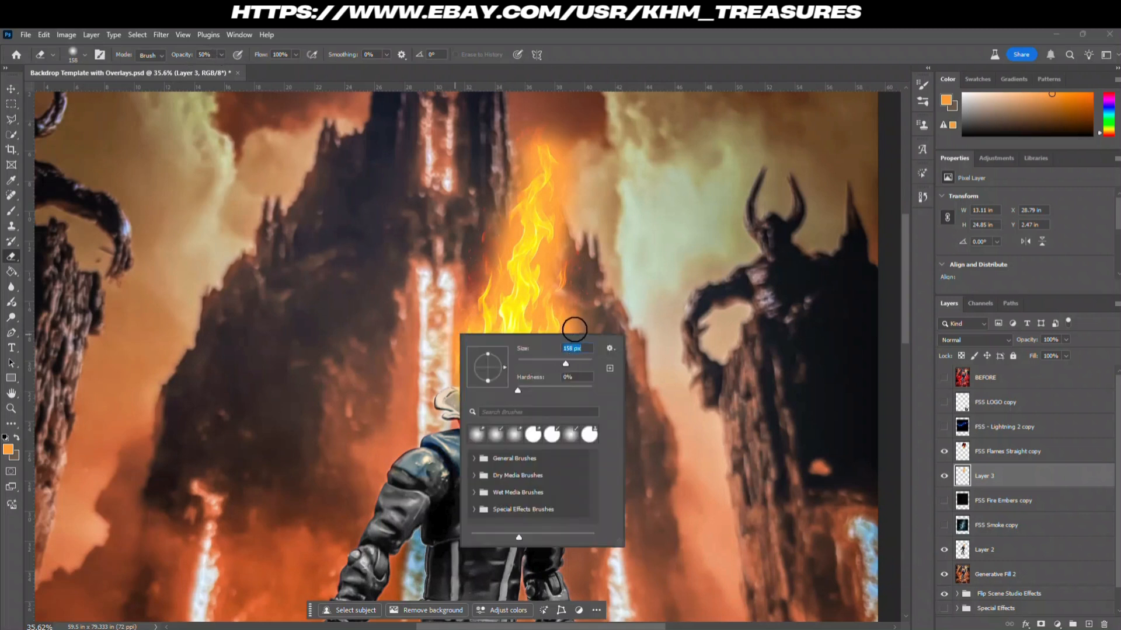
key(Return)
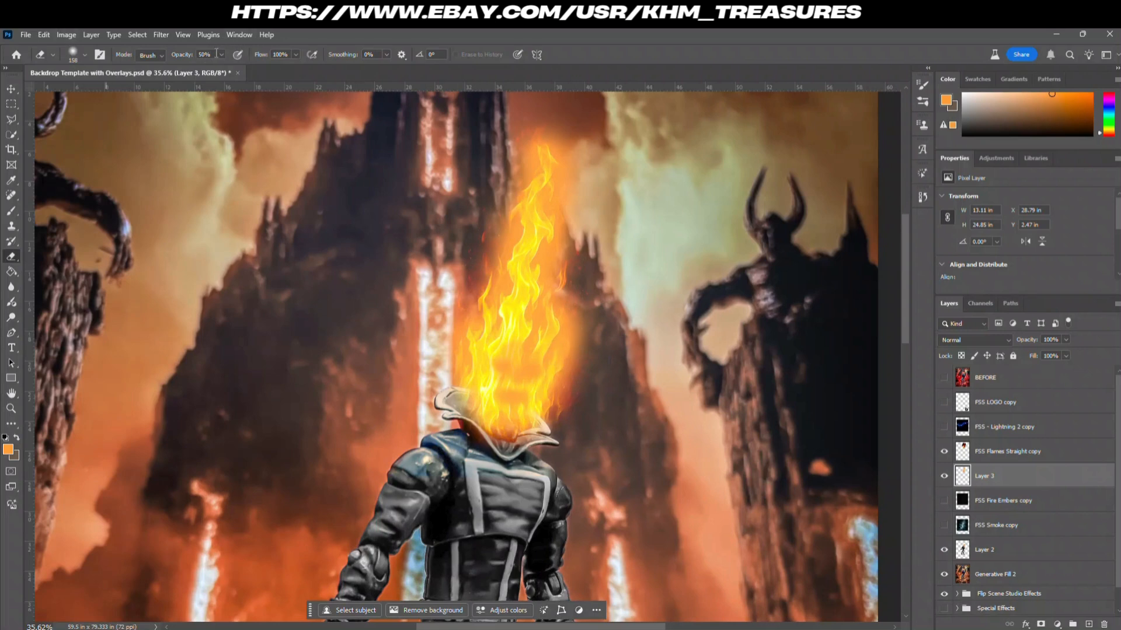
text(10)
click(507, 366)
mouse_move(510, 372)
mouse_down()
mouse_move(500, 375)
mouse_move(510, 406)
mouse_move(525, 374)
mouse_move(512, 413)
mouse_move(492, 361)
mouse_move(517, 346)
mouse_move(529, 367)
mouse_move(517, 339)
mouse_move(495, 357)
mouse_move(517, 336)
mouse_move(529, 385)
mouse_move(525, 339)
mouse_move(495, 354)
mouse_move(486, 377)
mouse_move(483, 366)
mouse_move(510, 386)
mouse_move(539, 369)
mouse_move(520, 339)
mouse_move(500, 342)
mouse_move(484, 371)
mouse_move(563, 445)
mouse_up()
scroll(575, 423, down, 1)
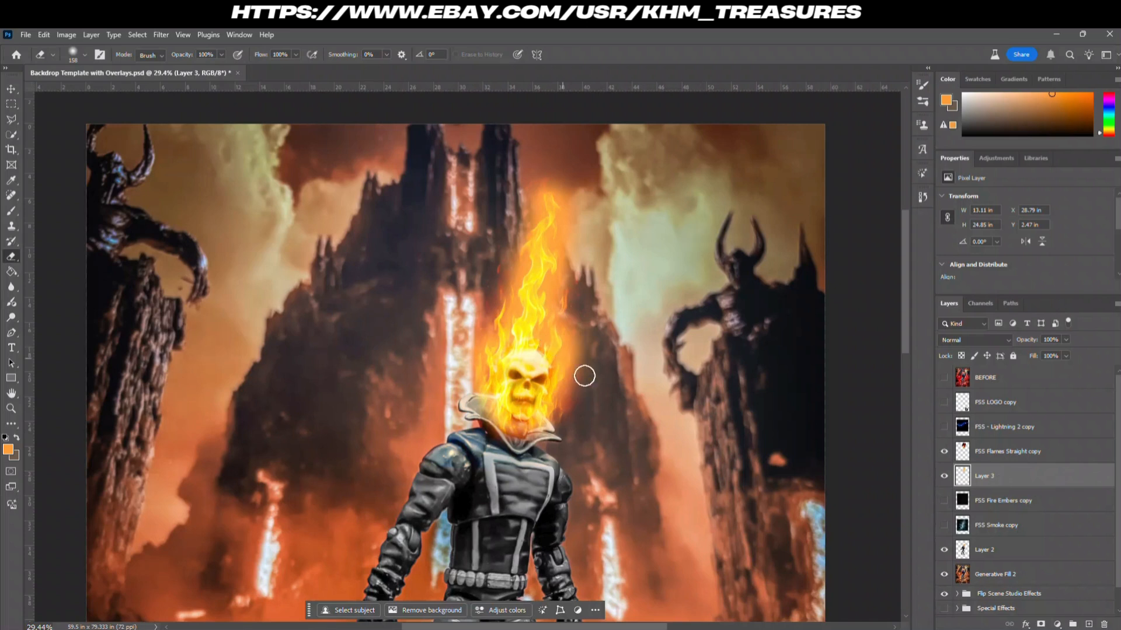
Step: Soften the orange glow on Layer 3 with a Gaussian Blur of 84.1 pixels radius
click(161, 35)
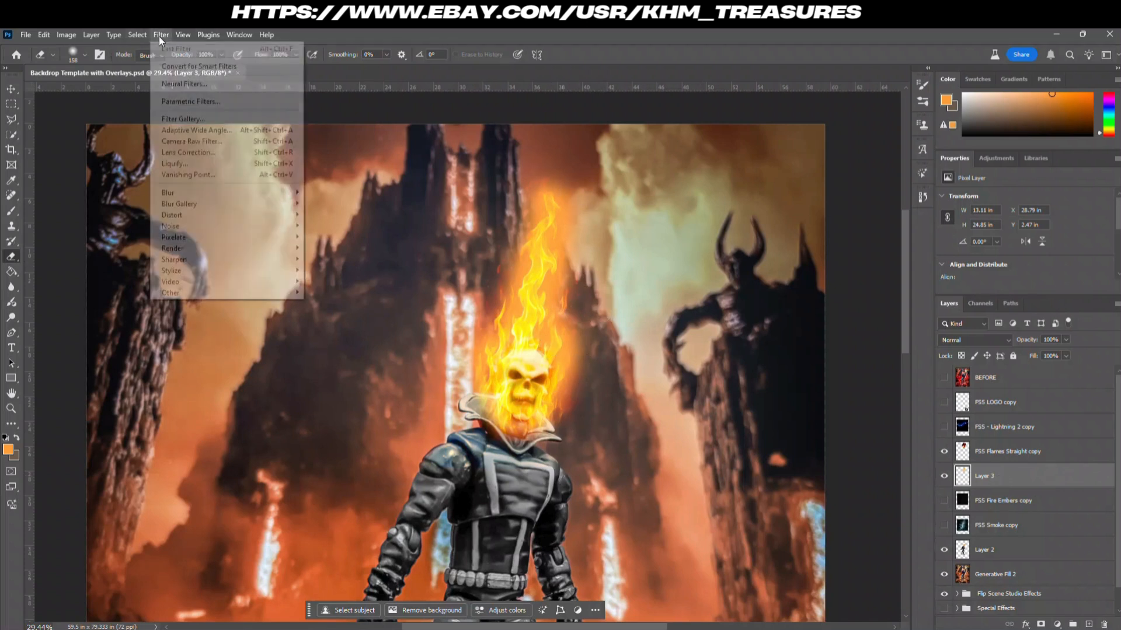
mouse_move(176, 192)
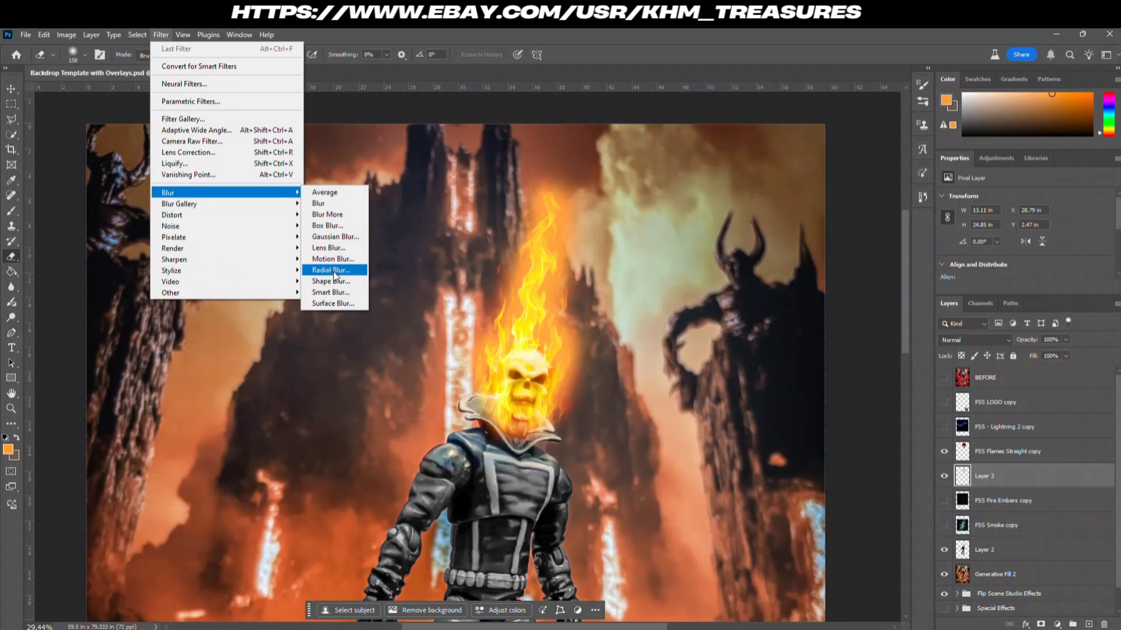
click(335, 238)
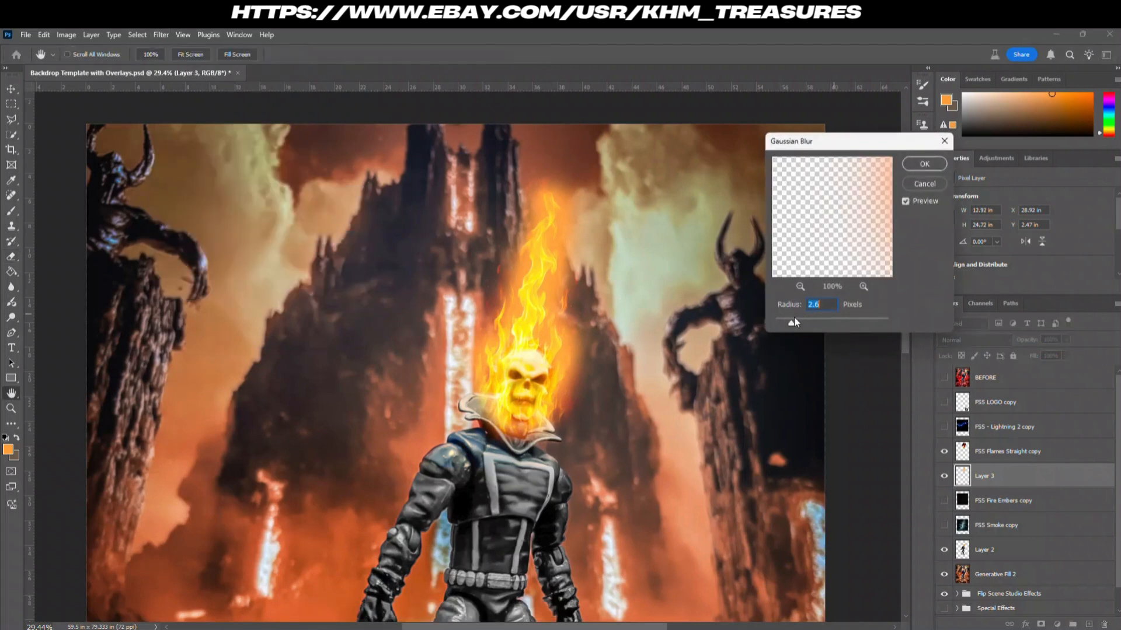
drag(793, 321, 846, 329)
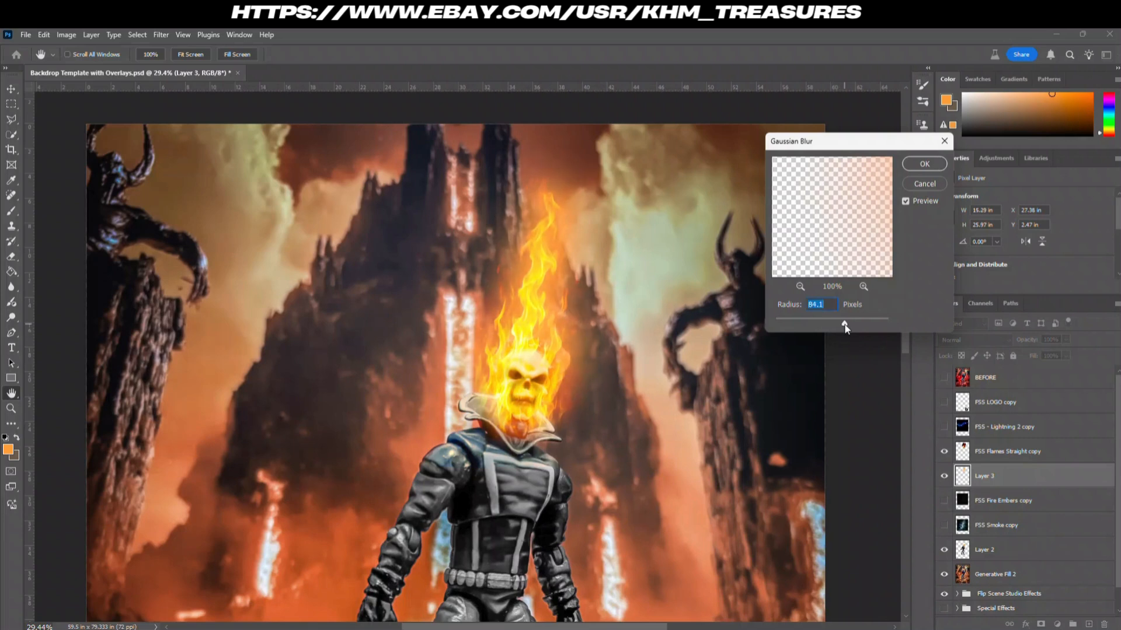
click(922, 165)
key(e)
scroll(590, 400, down, 3)
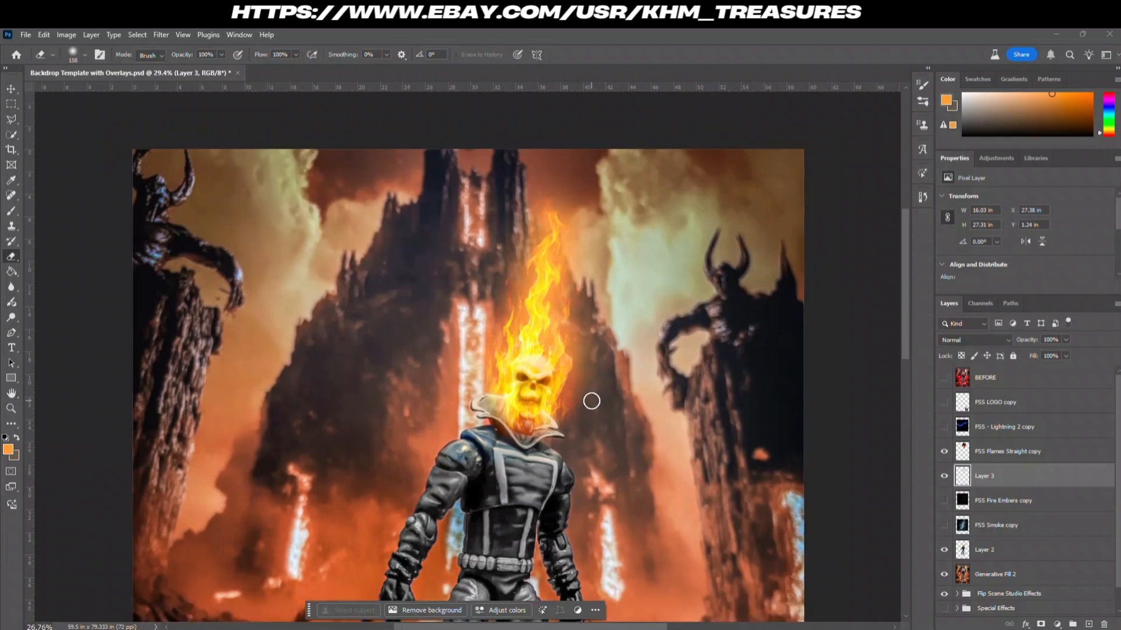
Step: Toggle Layer 3's visibility to compare the flaming skull with and without the orange glow
scroll(587, 426, down, 1)
click(12, 88)
click(944, 477)
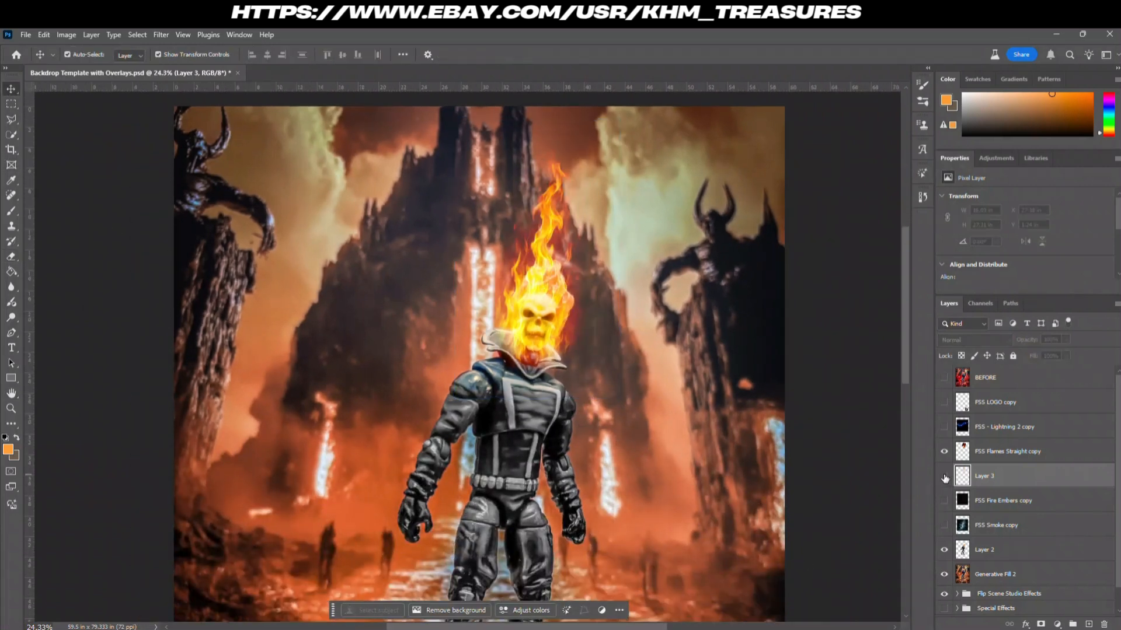
click(944, 477)
click(944, 477)
click(944, 477)
Step: Deselect the layers and examine the whole composition from the flaming skull down to the ground
scroll(708, 506, down, 3)
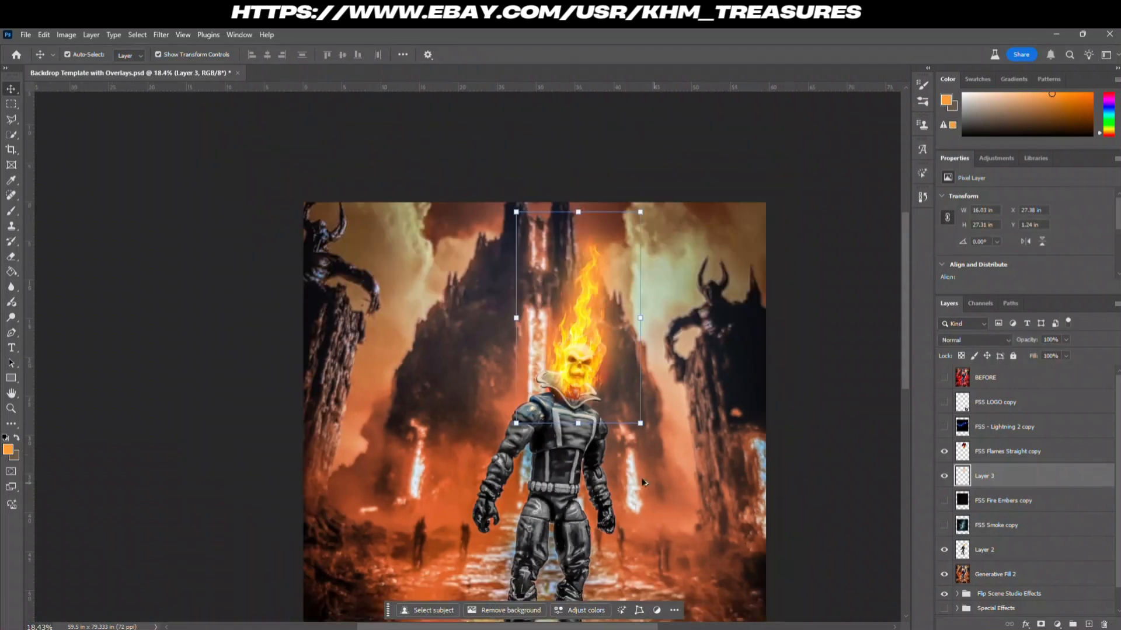
scroll(645, 432, down, 2)
scroll(645, 432, down, 3)
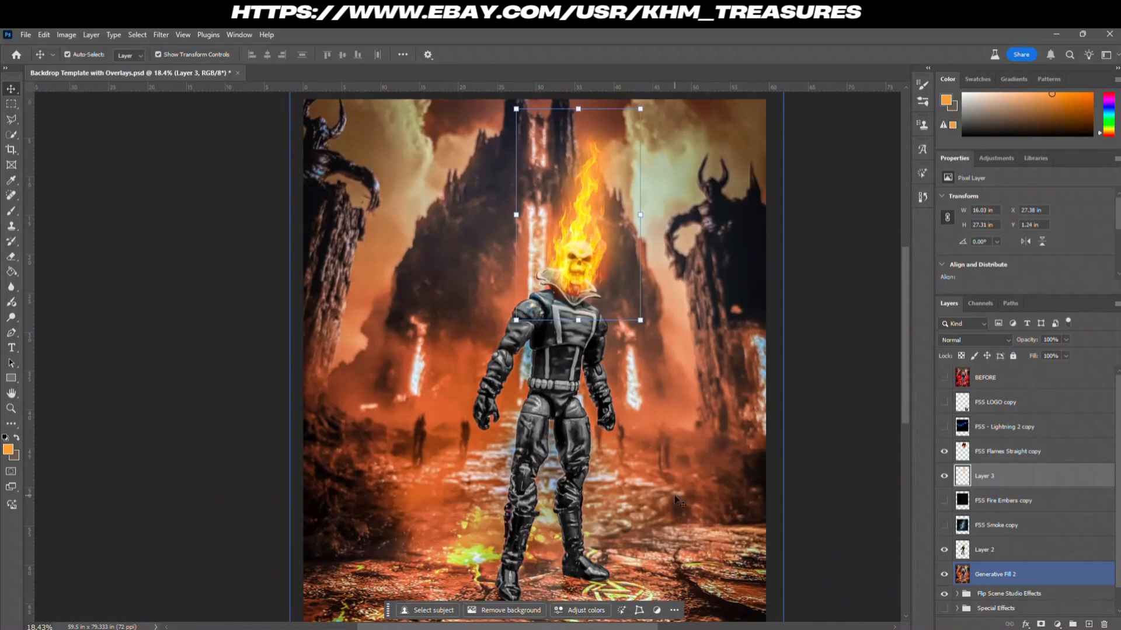
click(834, 359)
scroll(785, 456, up, 1)
scroll(648, 455, down, 1)
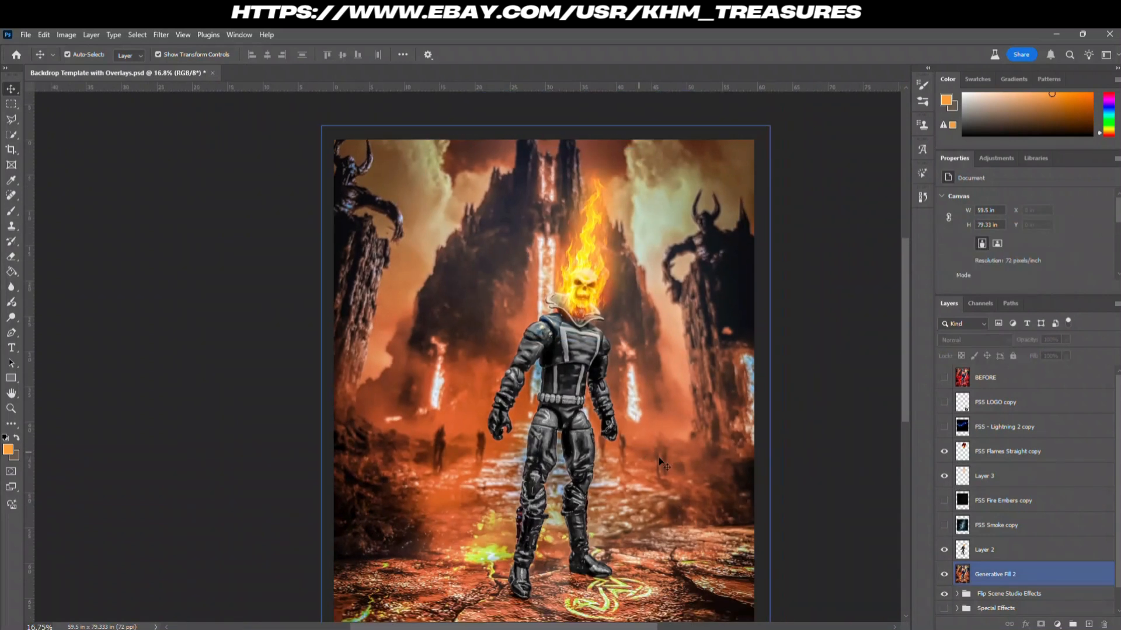
scroll(649, 455, down, 2)
click(866, 524)
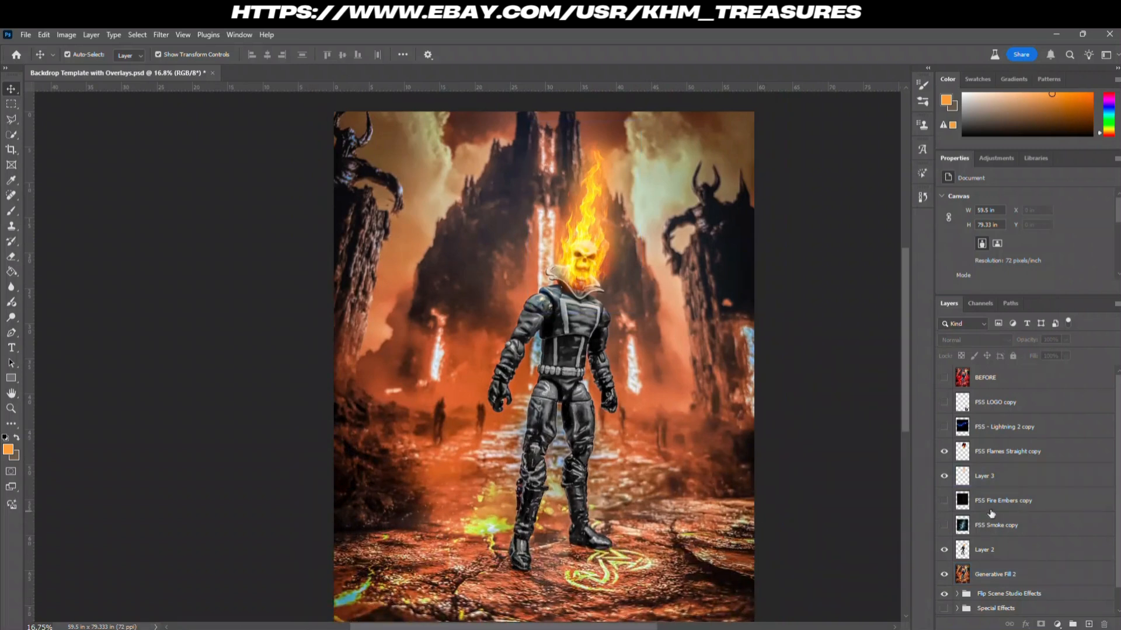
scroll(645, 518, down, 1)
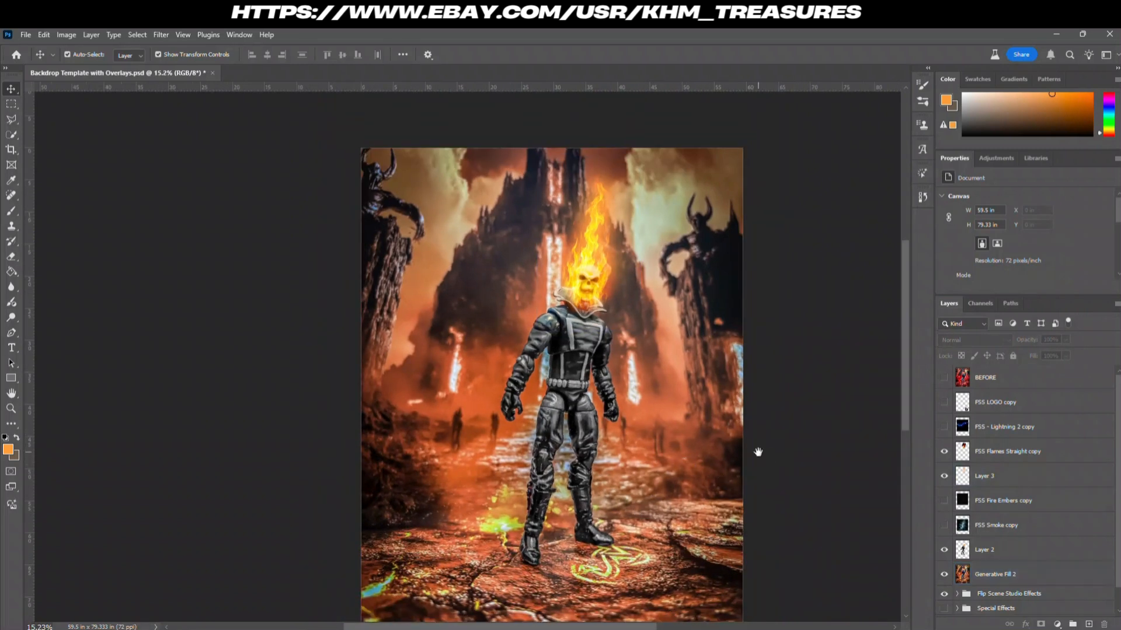
drag(759, 445, 704, 443)
click(571, 458)
scroll(572, 455, down, 1)
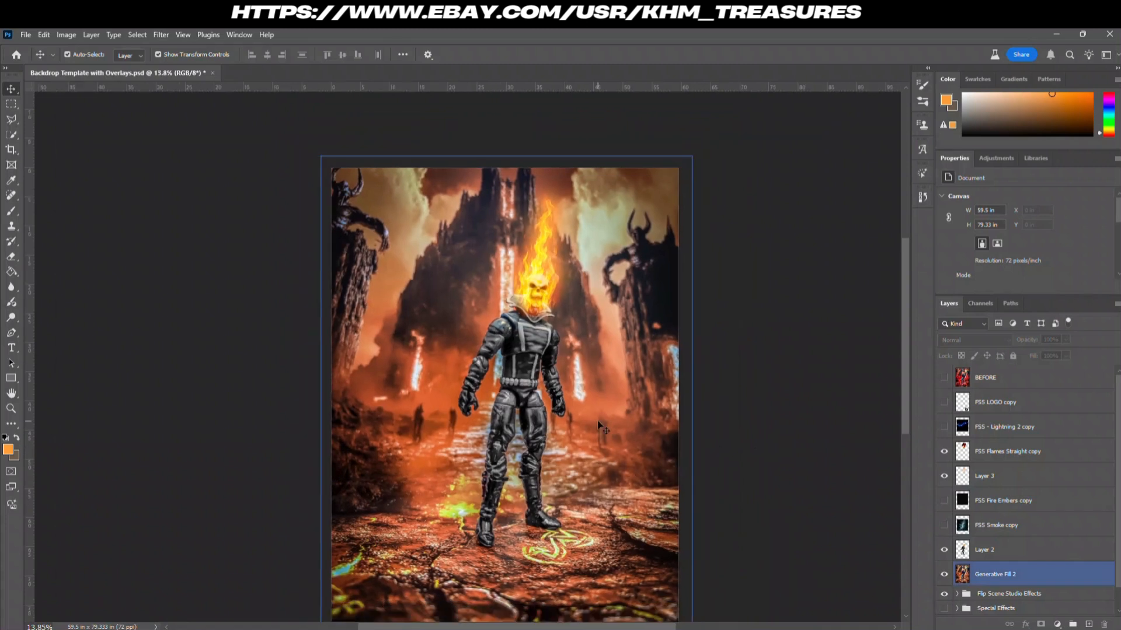
scroll(584, 443, down, 2)
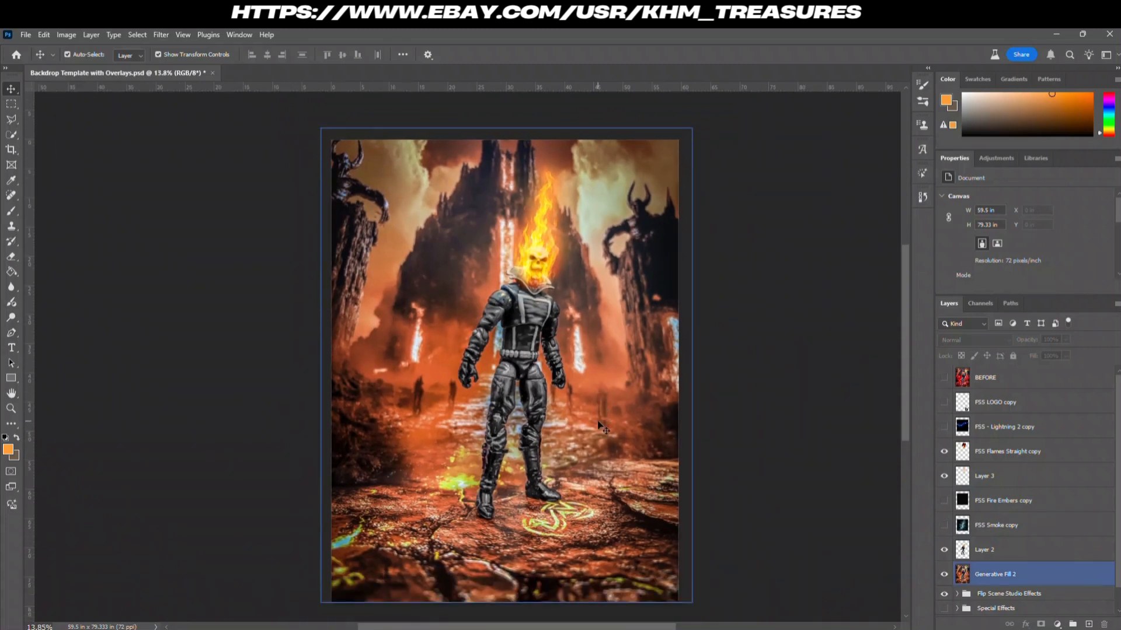
Step: Show the FSS Smoke copy layer, then rotate and enlarge the smoke to about 97 in wide across the ground at the figure's feet
click(944, 526)
click(996, 525)
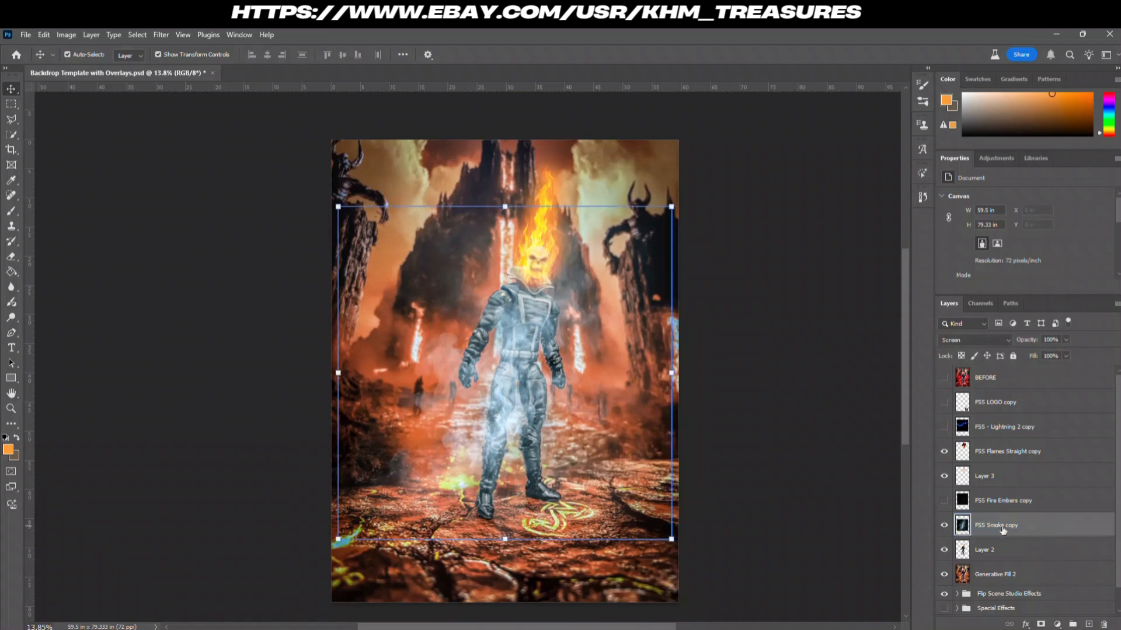
drag(679, 200, 770, 415)
drag(580, 371, 587, 524)
drag(654, 446, 702, 390)
drag(560, 513, 542, 531)
key(Return)
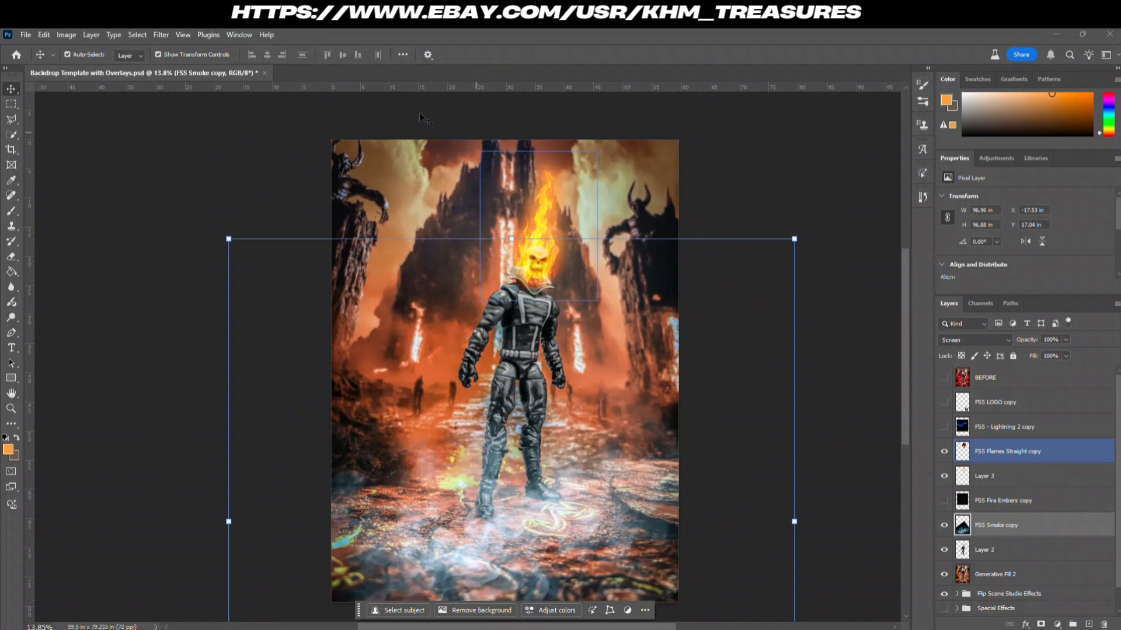
Step: Colorize the FSS Smoke copy layer a warm orange with Hue/Saturation and shift the smoke slightly lower over the ground
click(66, 34)
mouse_move(81, 67)
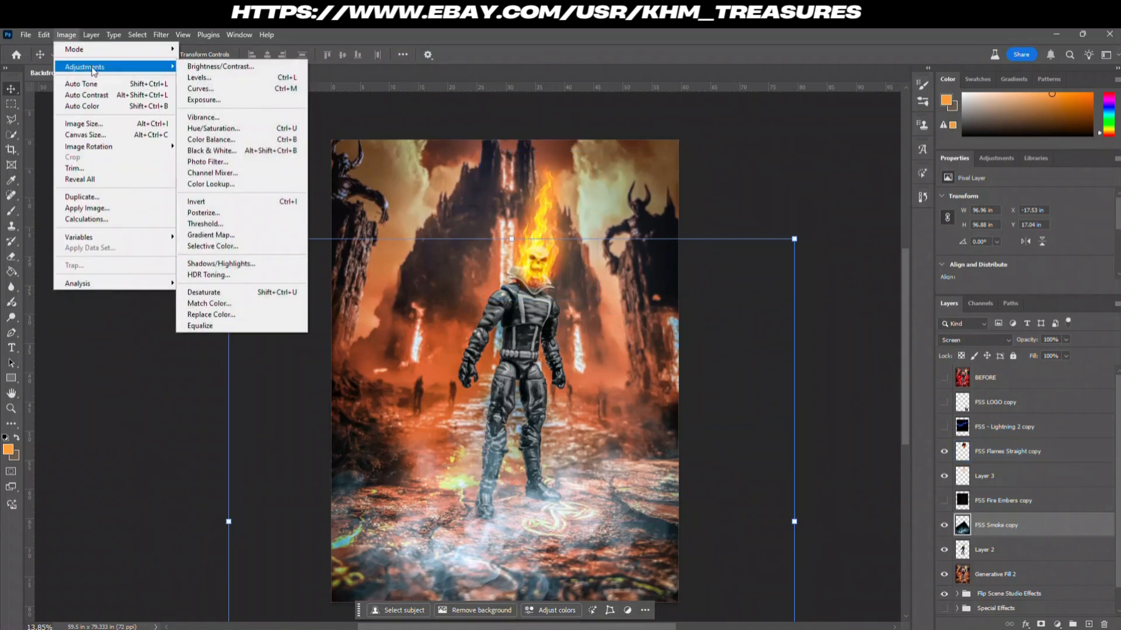
click(213, 127)
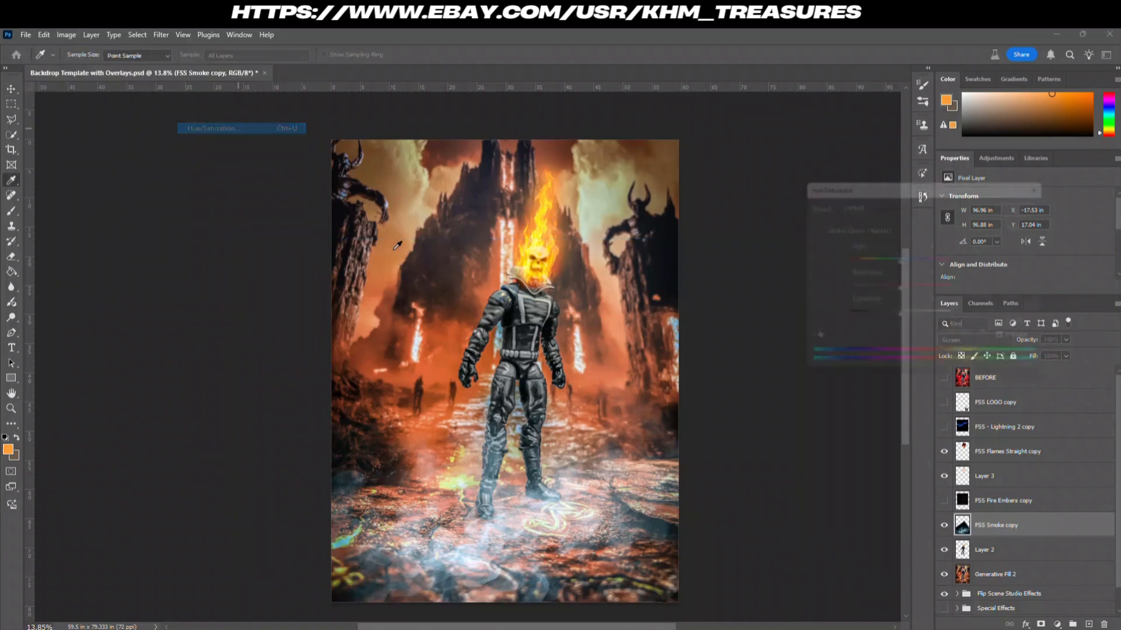
click(1015, 329)
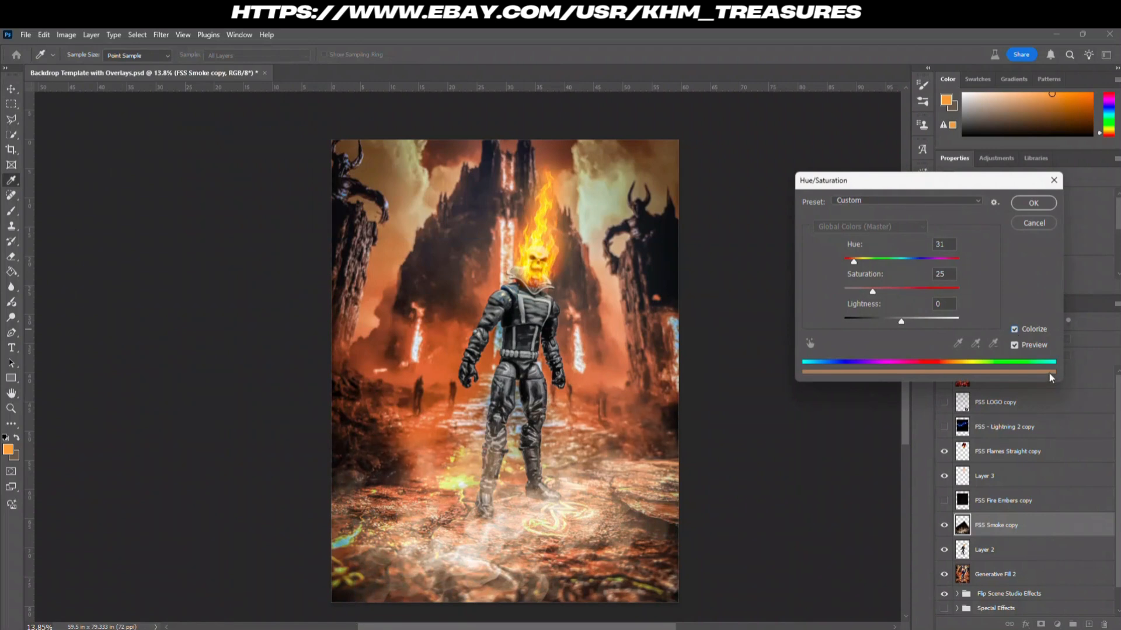
mouse_move(854, 266)
mouse_down()
mouse_move(844, 263)
mouse_move(856, 264)
mouse_up()
key(Tab)
drag(855, 267, 852, 266)
click(1032, 204)
drag(527, 459, 511, 533)
click(829, 364)
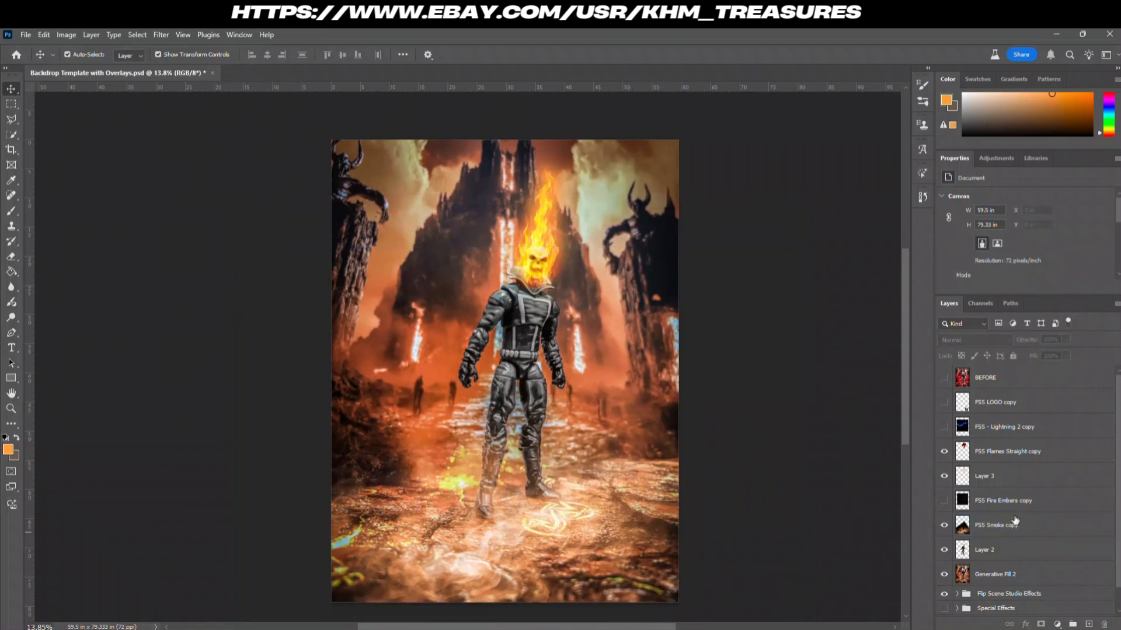
click(1038, 534)
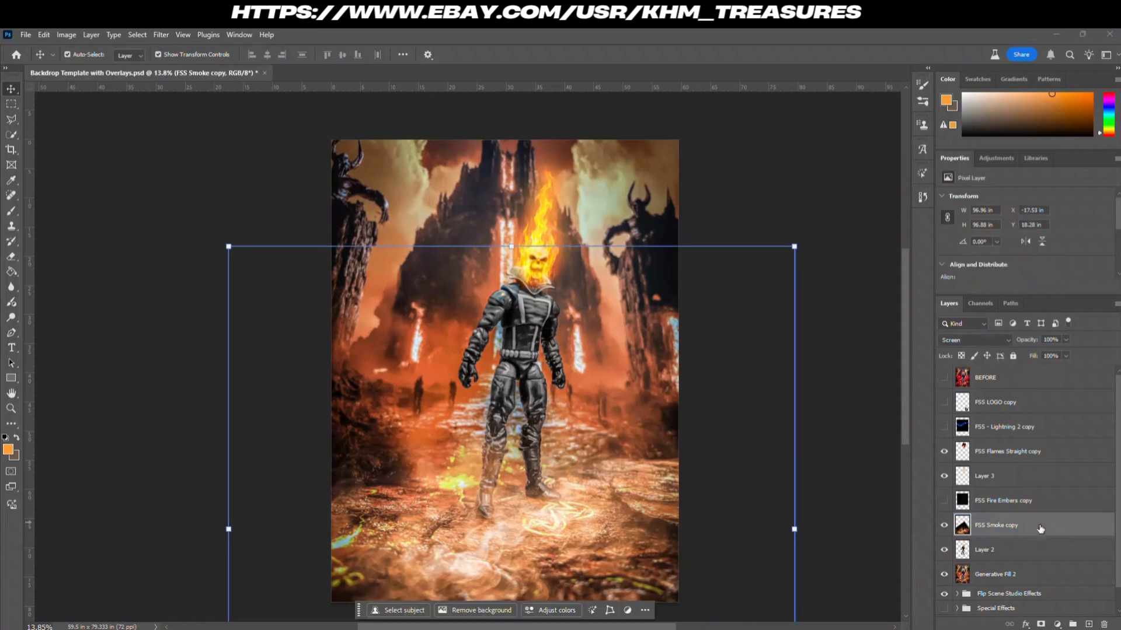
drag(1033, 528, 1032, 557)
drag(583, 548, 513, 409)
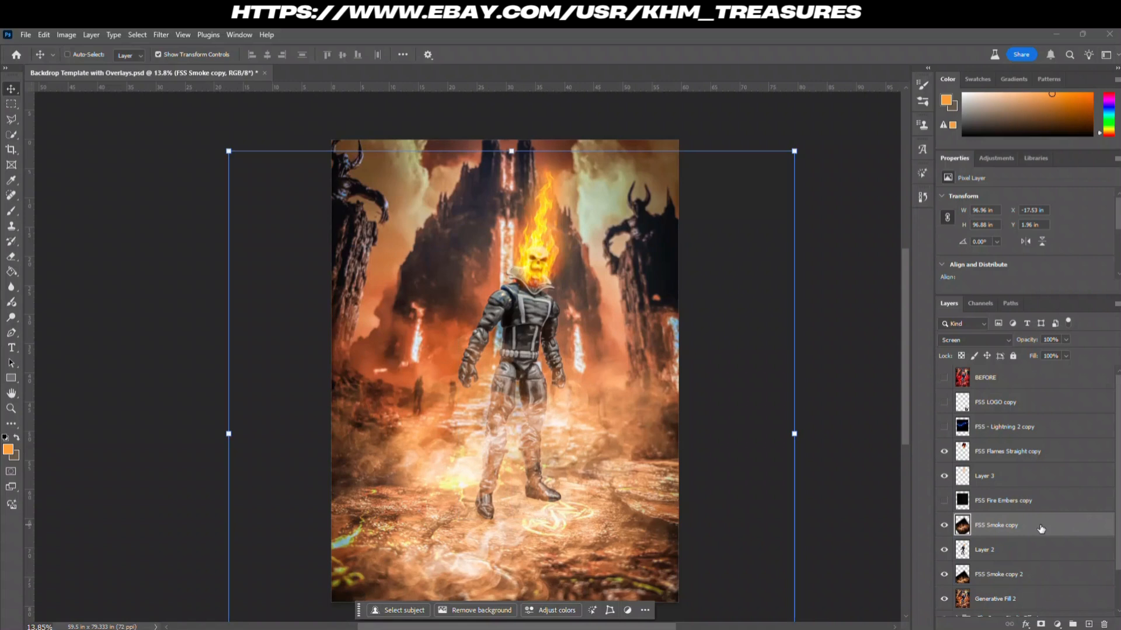
key(ctrl+z)
key(ctrl+z)
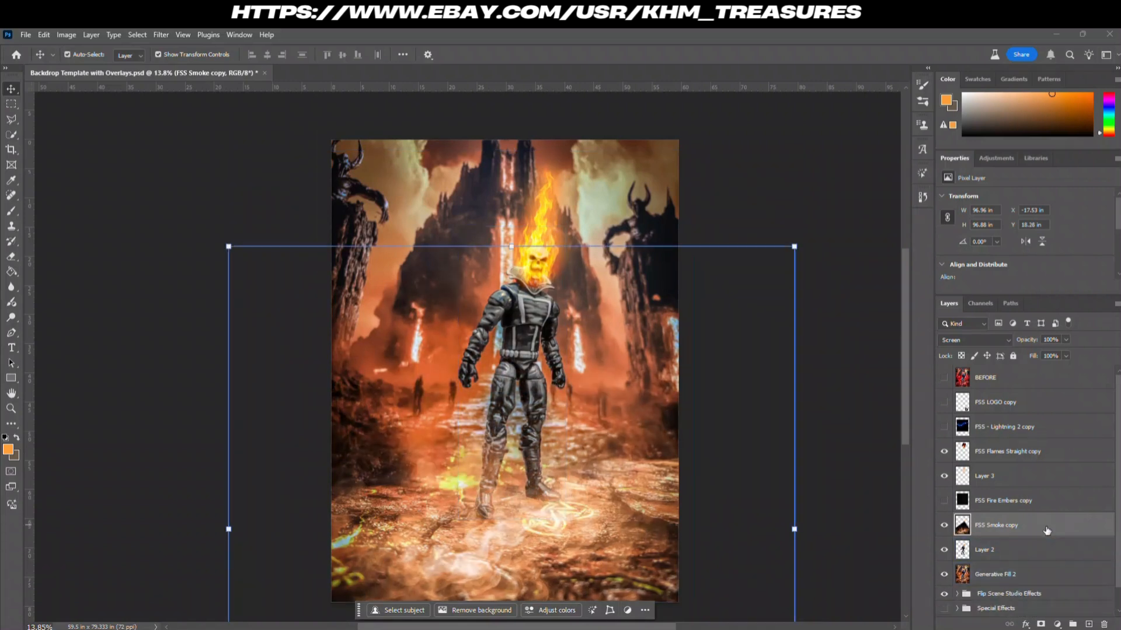
Step: Duplicate the orange smoke beneath Layer 2, squash the duplicate to about 62 in high and place it behind the figure's legs
drag(1043, 533, 1041, 562)
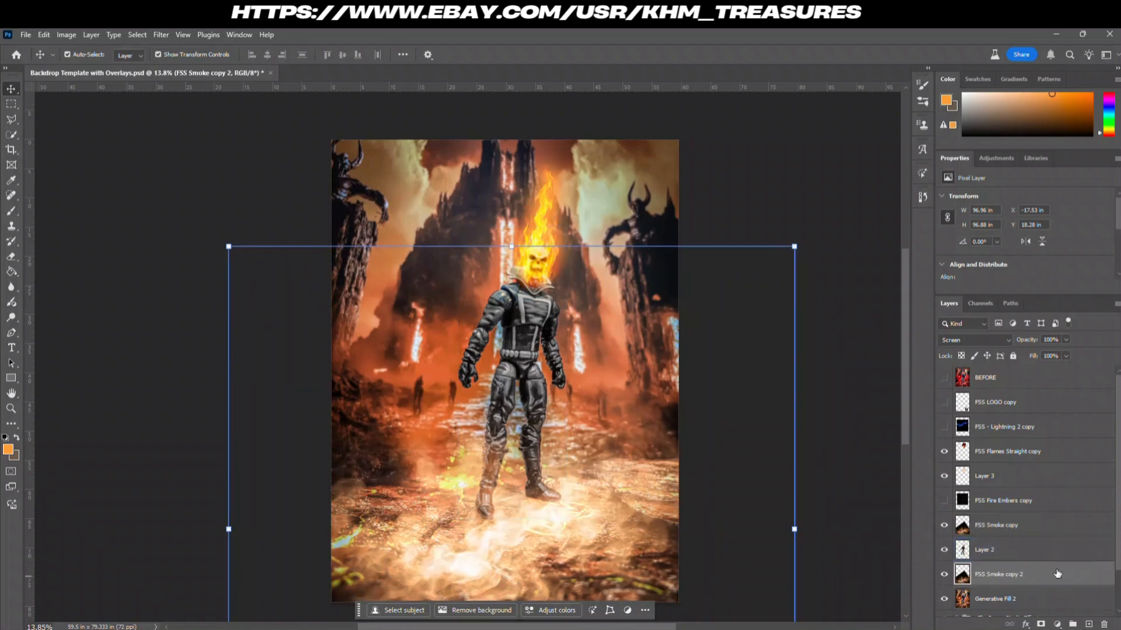
drag(839, 551, 823, 432)
drag(512, 128, 520, 331)
drag(585, 502, 575, 436)
Step: Lower the opacity of the smoke duplicate behind the figure to 46% and deselect it
click(1066, 340)
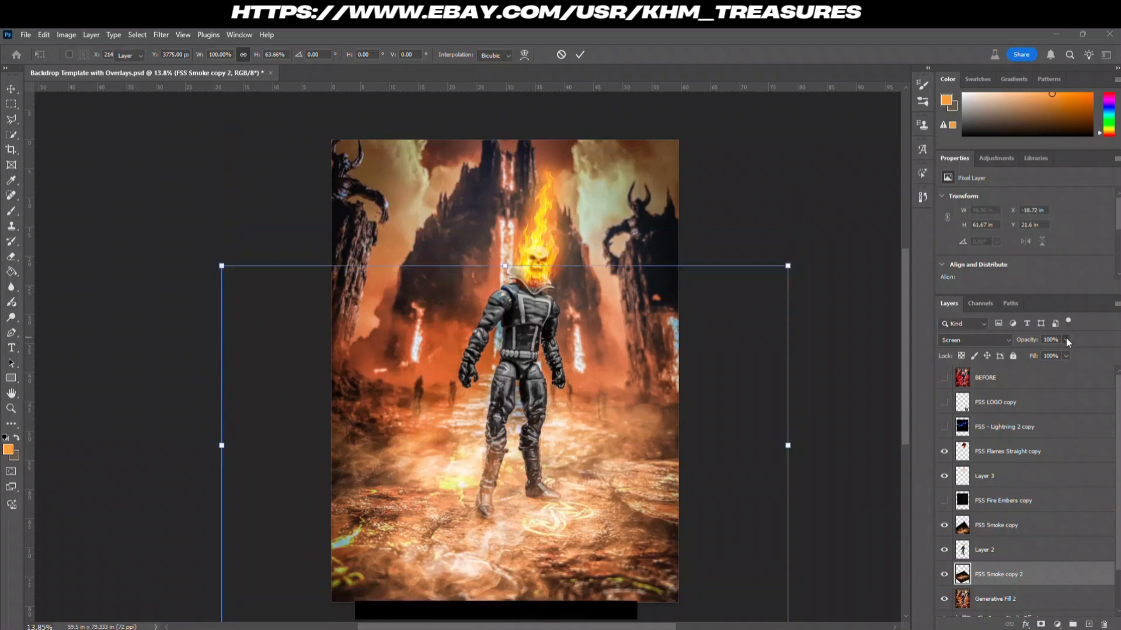
drag(1068, 354, 1039, 358)
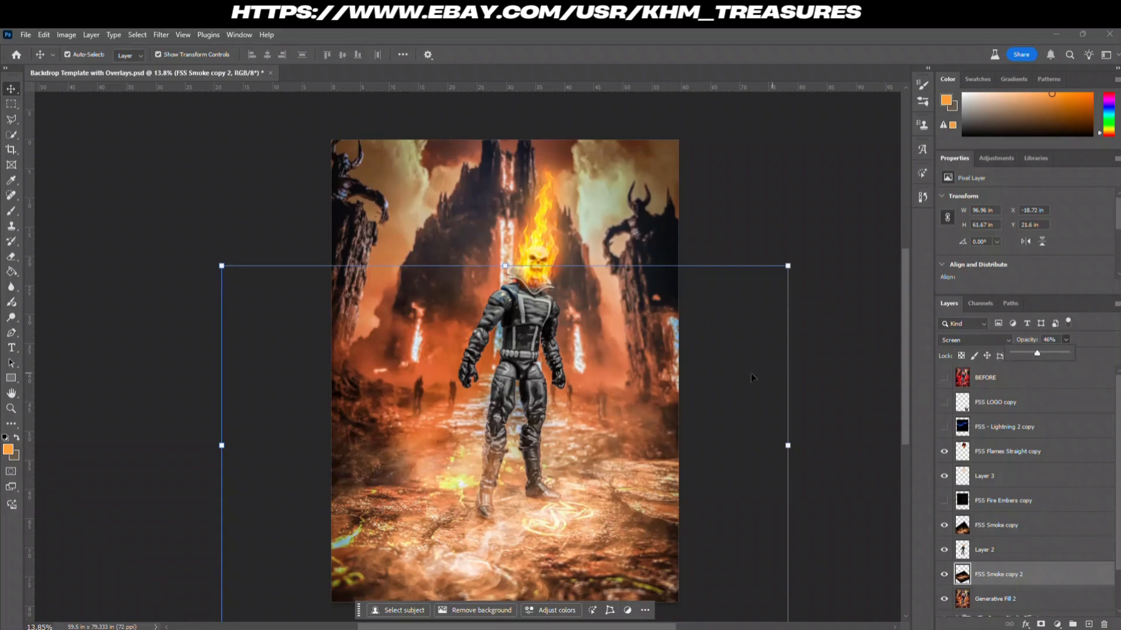
click(839, 381)
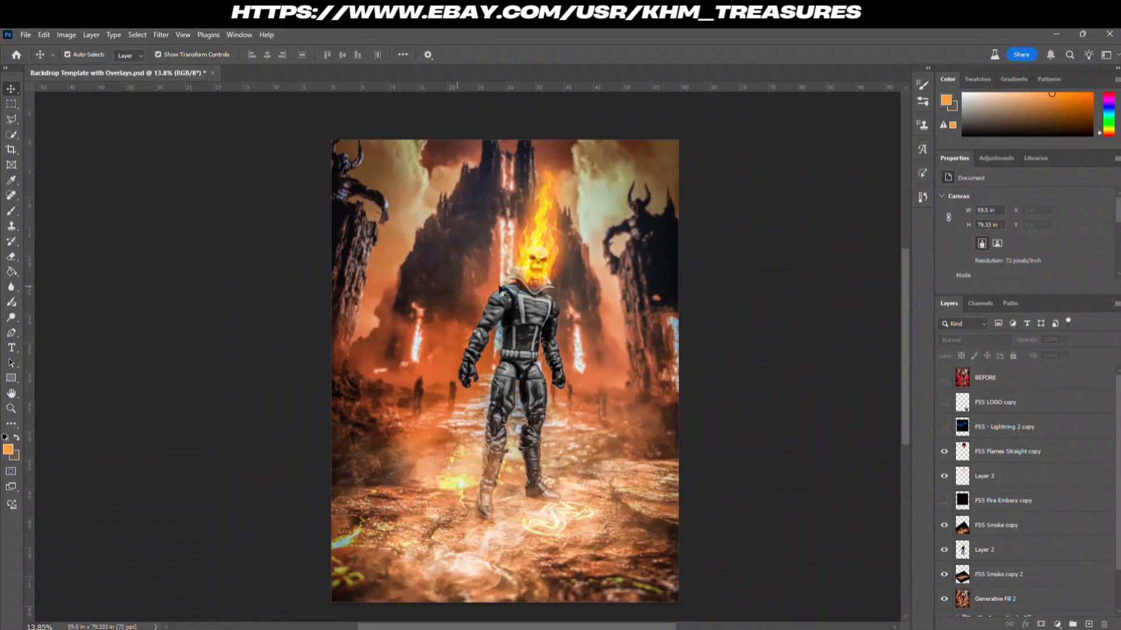
scroll(554, 405, down, 1)
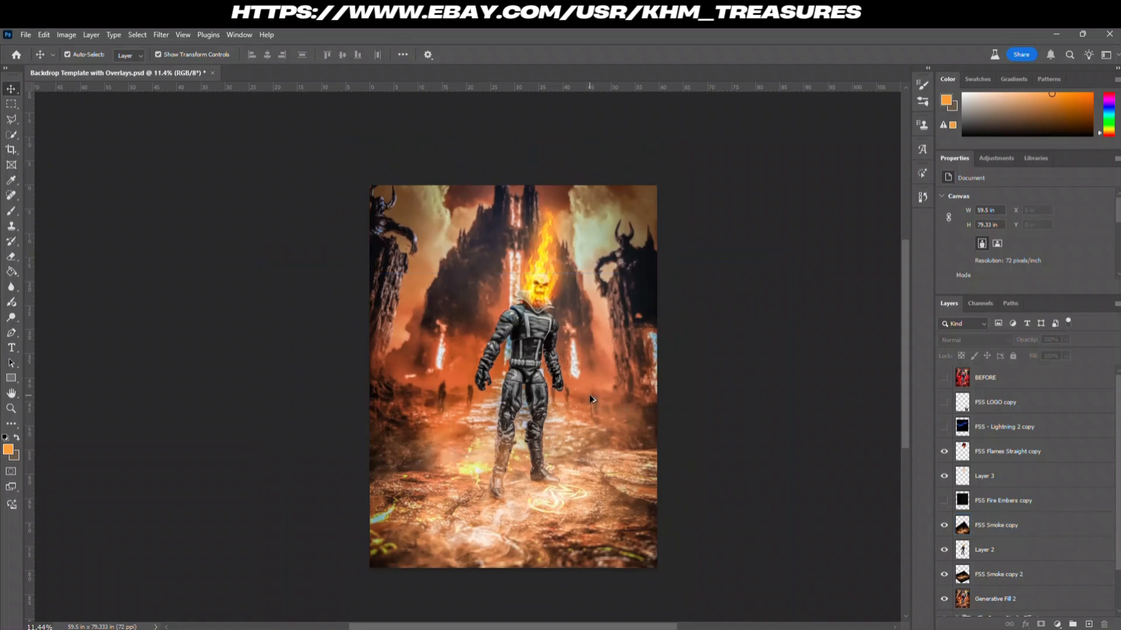
scroll(591, 400, up, 1)
click(596, 407)
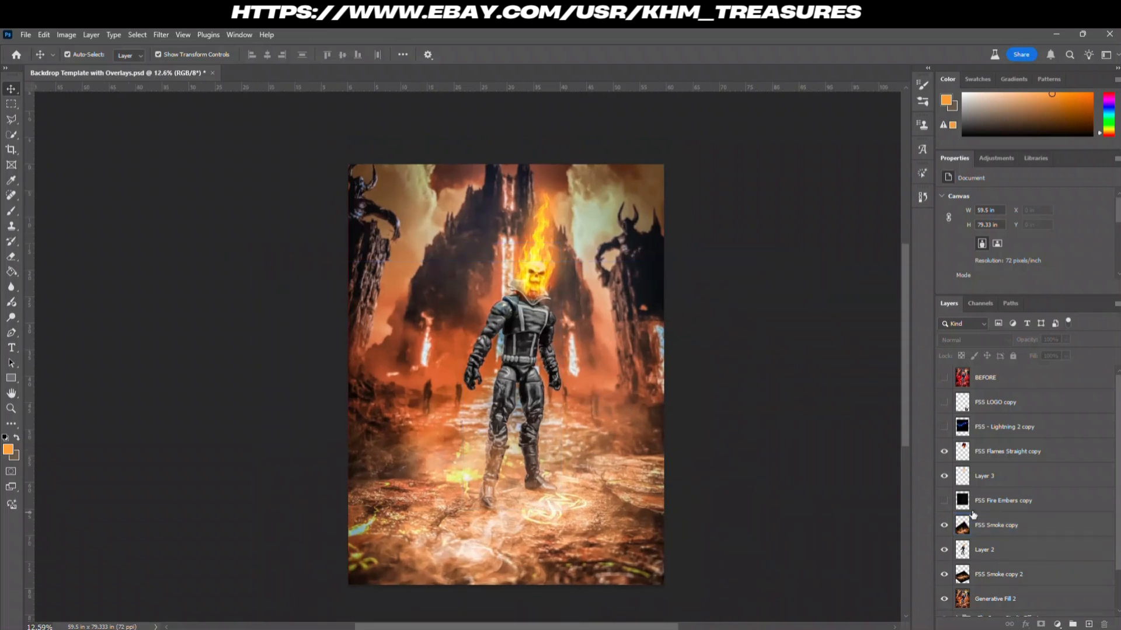
Step: Show the FSS Fire Embers copy layer, enlarge the embers to about 64 in wide and move them over the lower scene
click(944, 500)
click(1051, 501)
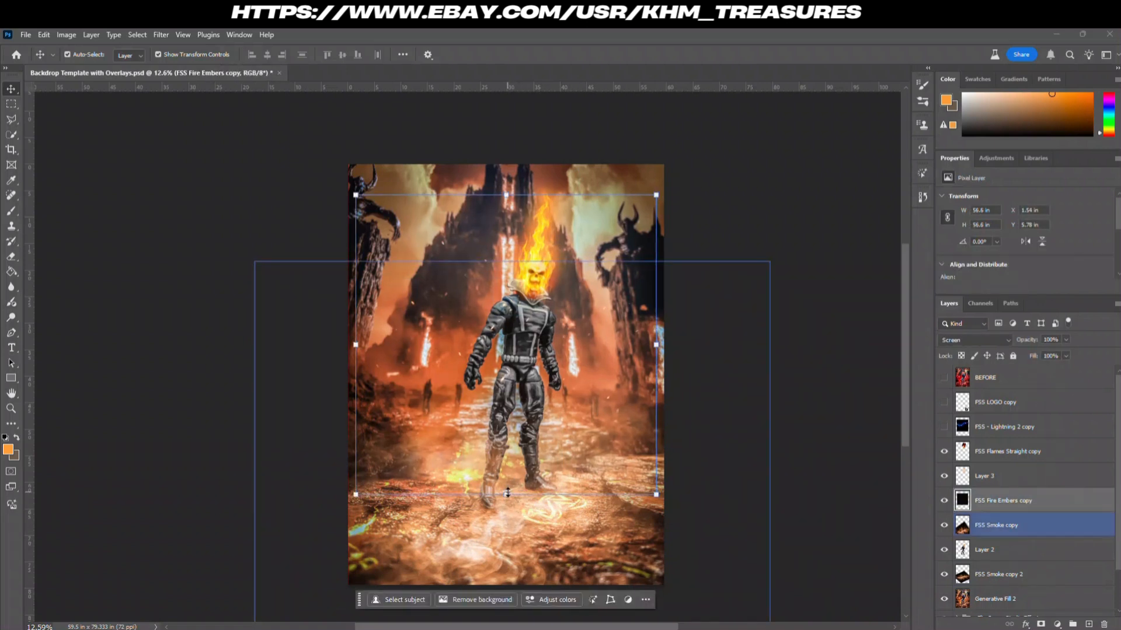
drag(529, 333, 498, 405)
drag(627, 568, 680, 595)
drag(495, 399, 500, 379)
key(Return)
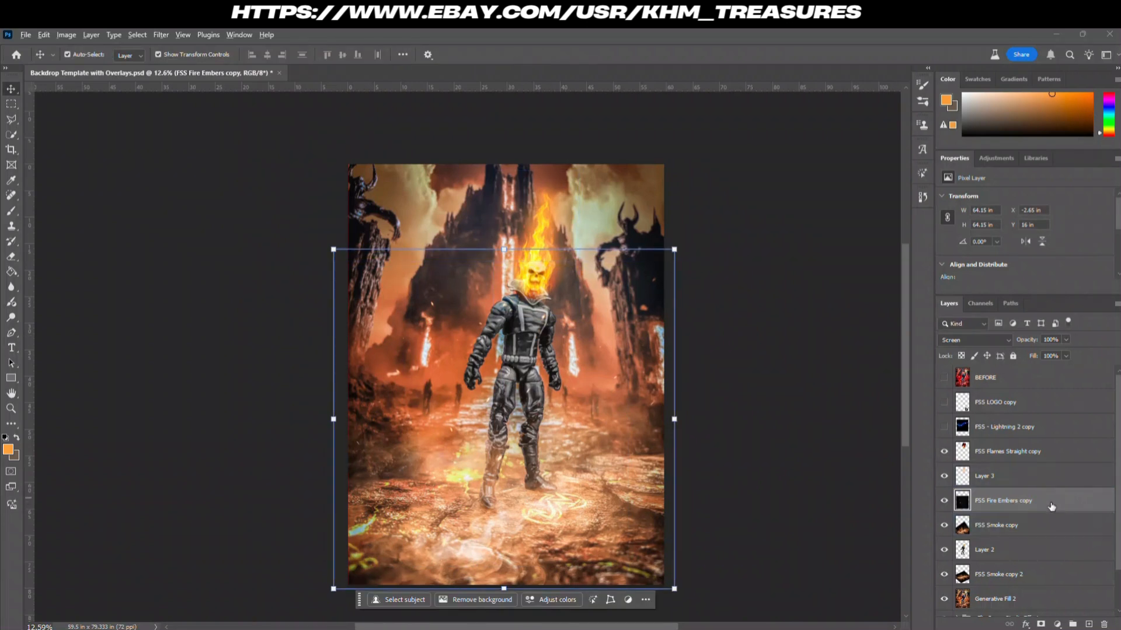
Step: Duplicate the fire embers beneath the original, then rotate, enlarge and raise the duplicate to about 103 in wide across the upper scene
drag(1050, 504, 1028, 510)
key(ctrl+t)
drag(674, 419, 710, 271)
drag(613, 387, 591, 307)
key(Return)
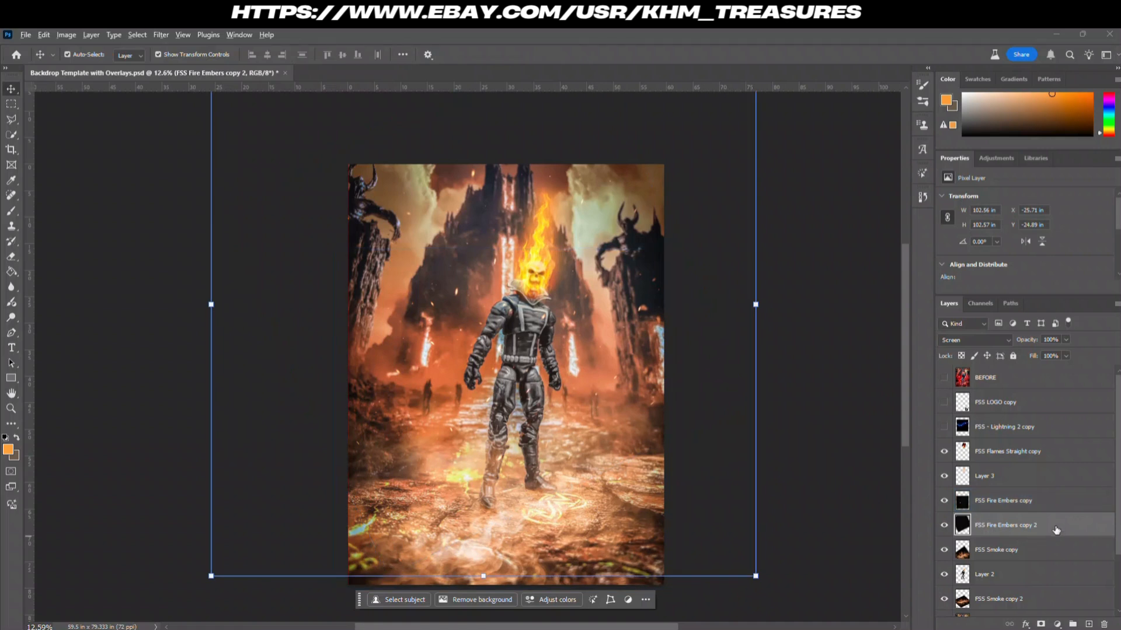
Step: Duplicate the enlarged embers above the other ember layers, then scale, rotate and reposition this third set over the scene
drag(1057, 530, 1045, 506)
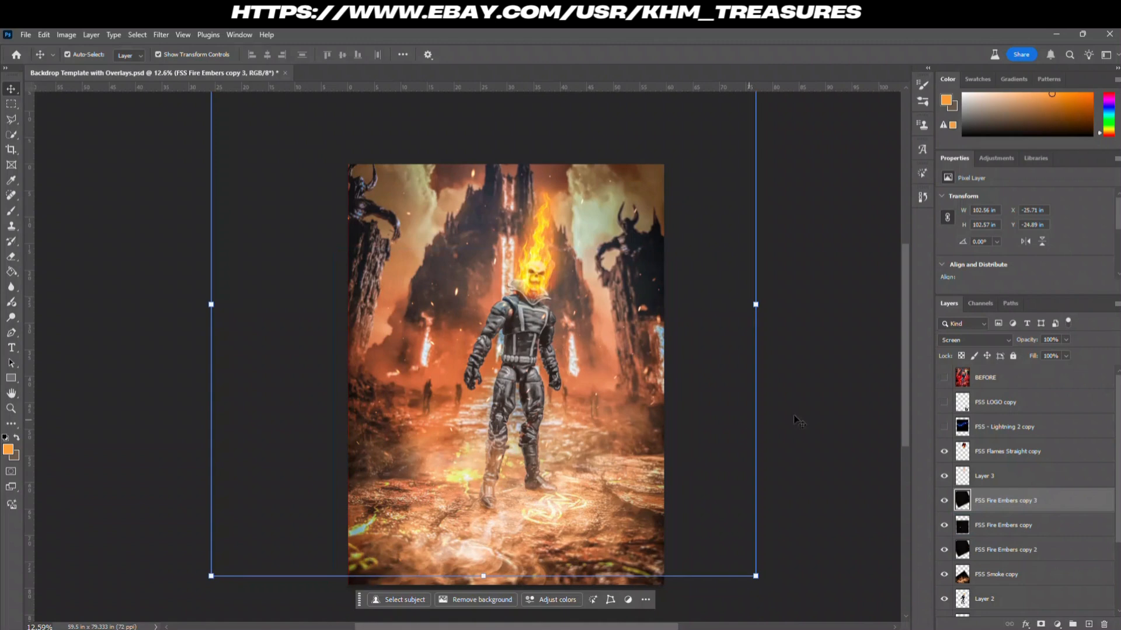
drag(756, 304, 859, 304)
drag(174, 292, 223, 385)
drag(502, 354, 472, 317)
key(Return)
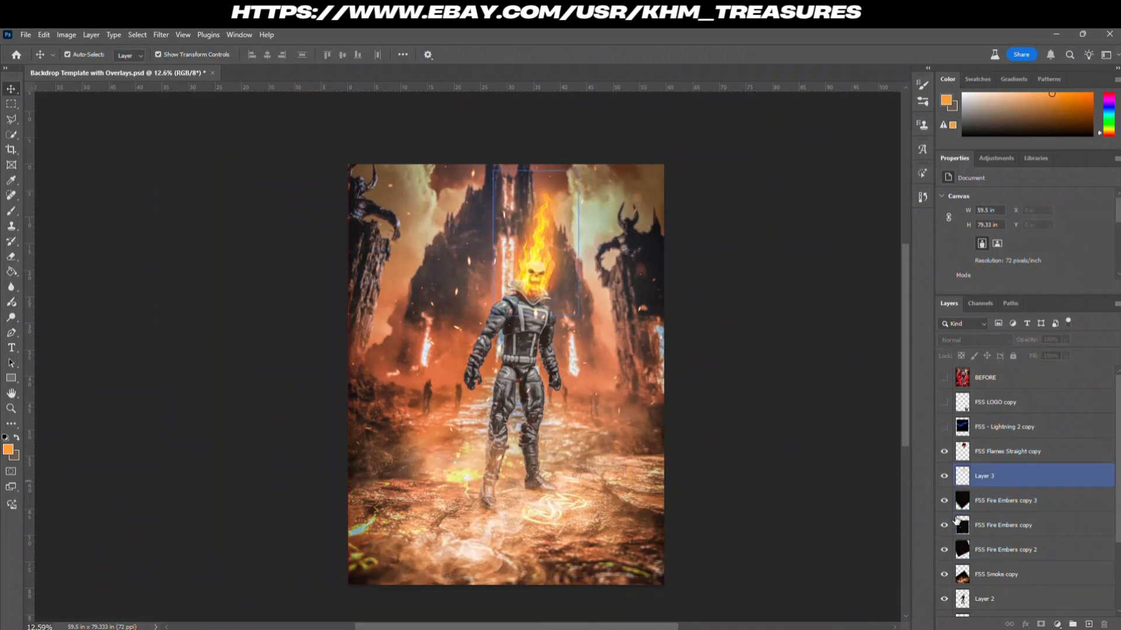
Step: Show the FSS - Lightning 2 copy layer, rotate the lightning about 12° and move it up into the sky above the skull
click(943, 427)
click(993, 426)
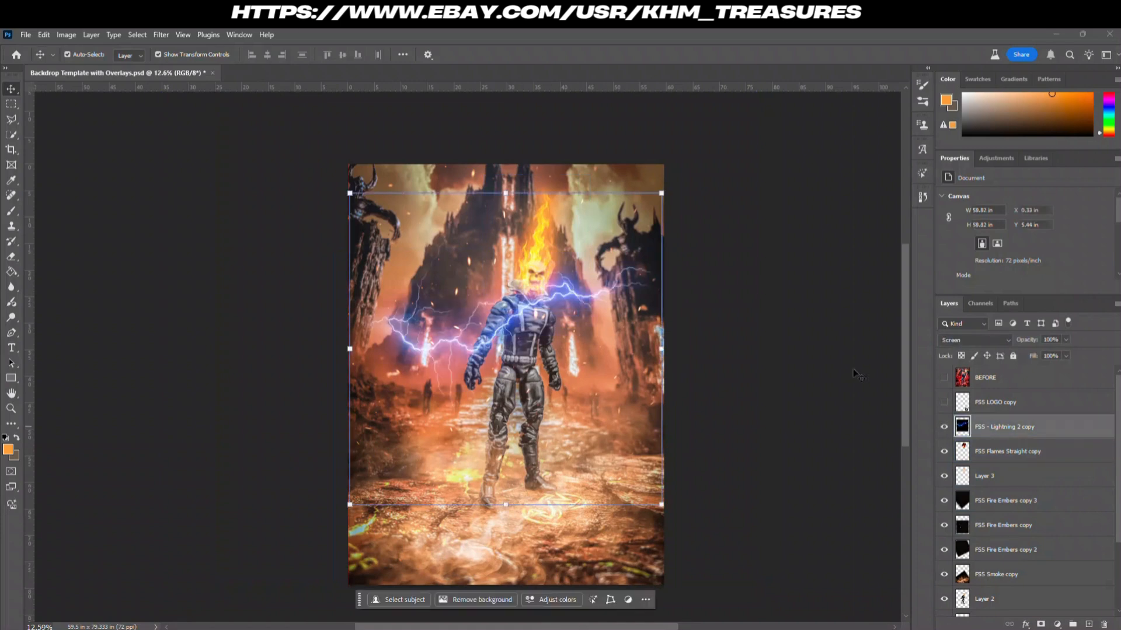
key(ctrl+t)
drag(669, 178, 700, 217)
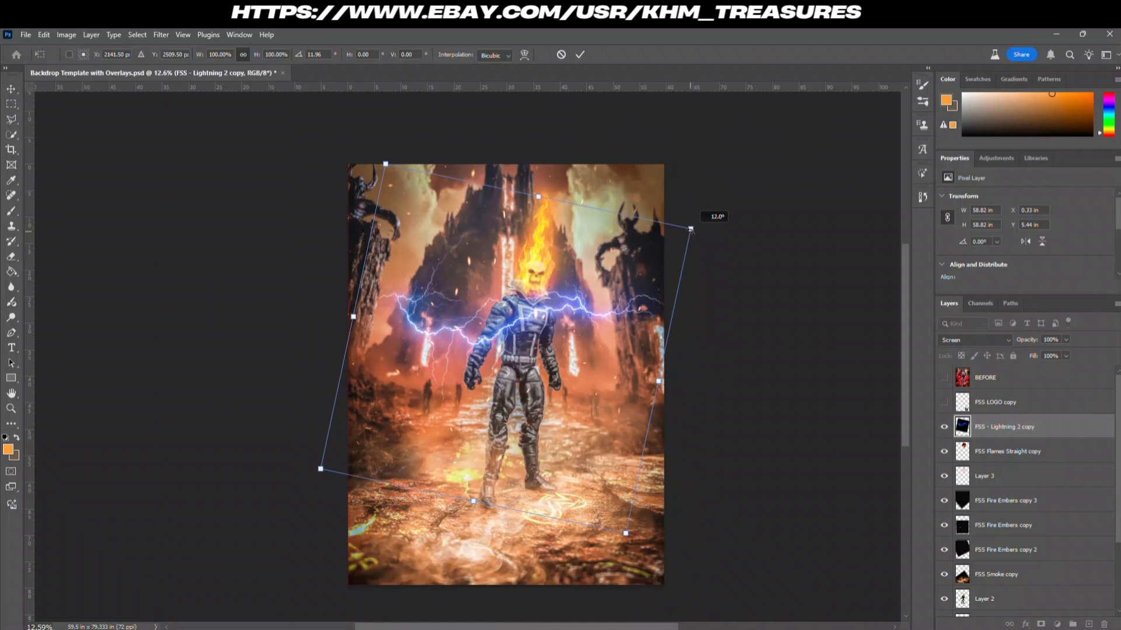
drag(450, 330, 445, 221)
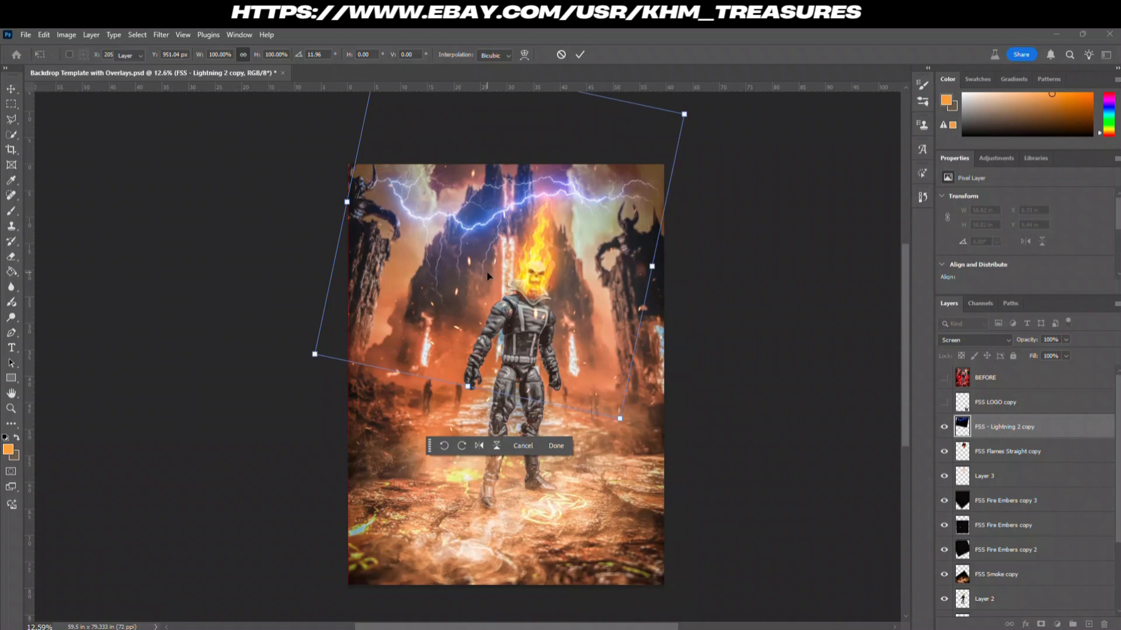
key(Return)
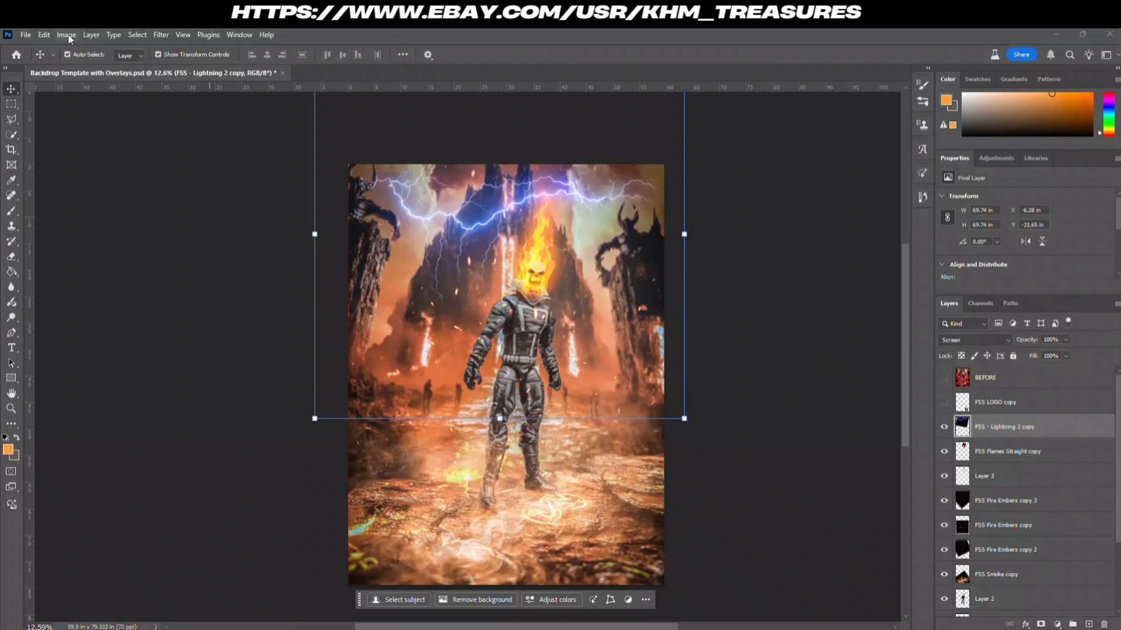
Step: Recolour the lightning to warm gold using Hue/Saturation with Hue +167 and Saturation -32
click(67, 35)
mouse_move(83, 71)
click(198, 128)
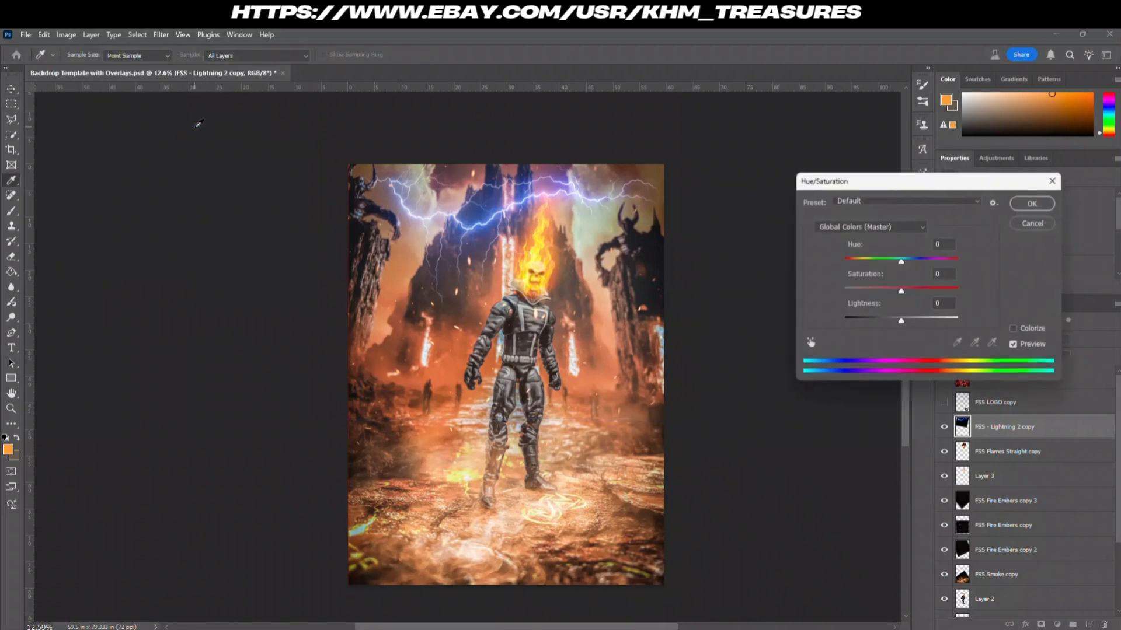
drag(901, 263, 957, 262)
drag(898, 296, 884, 291)
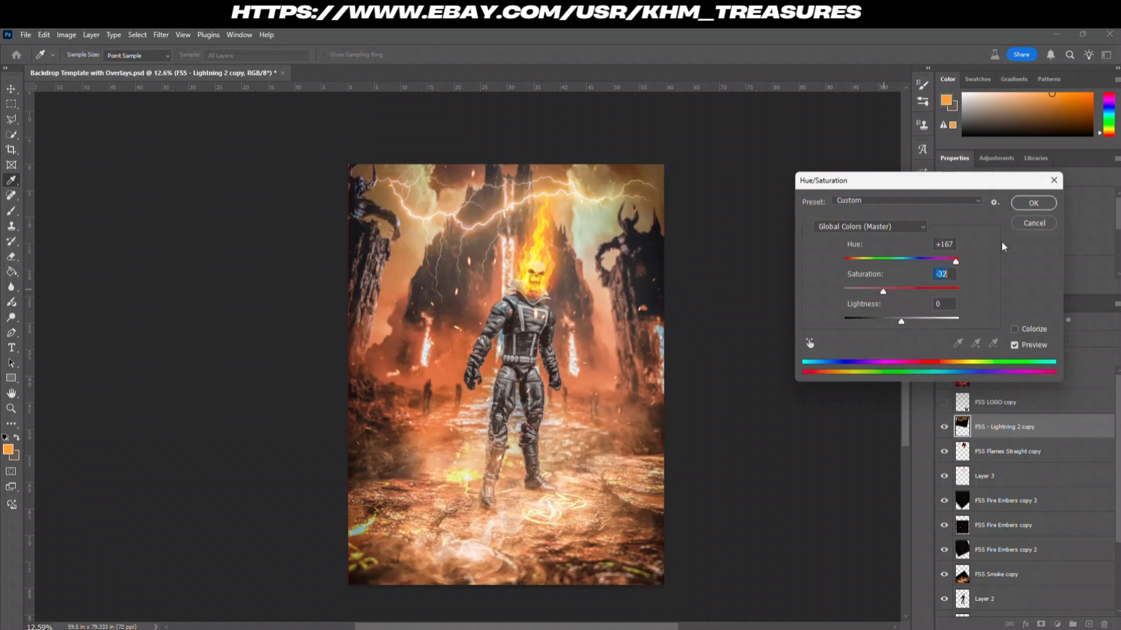
click(1033, 203)
key(v)
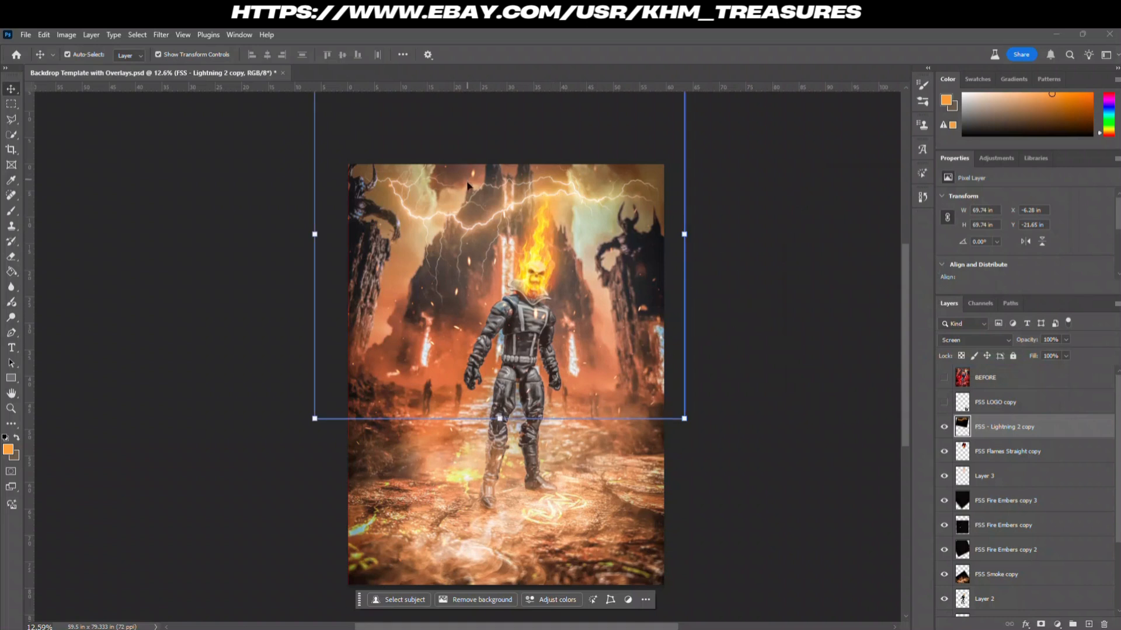
Step: Erase the lightning crossing the central mountain with an enlarged soft eraser, leaving bolts only in the sky on both sides
key(e)
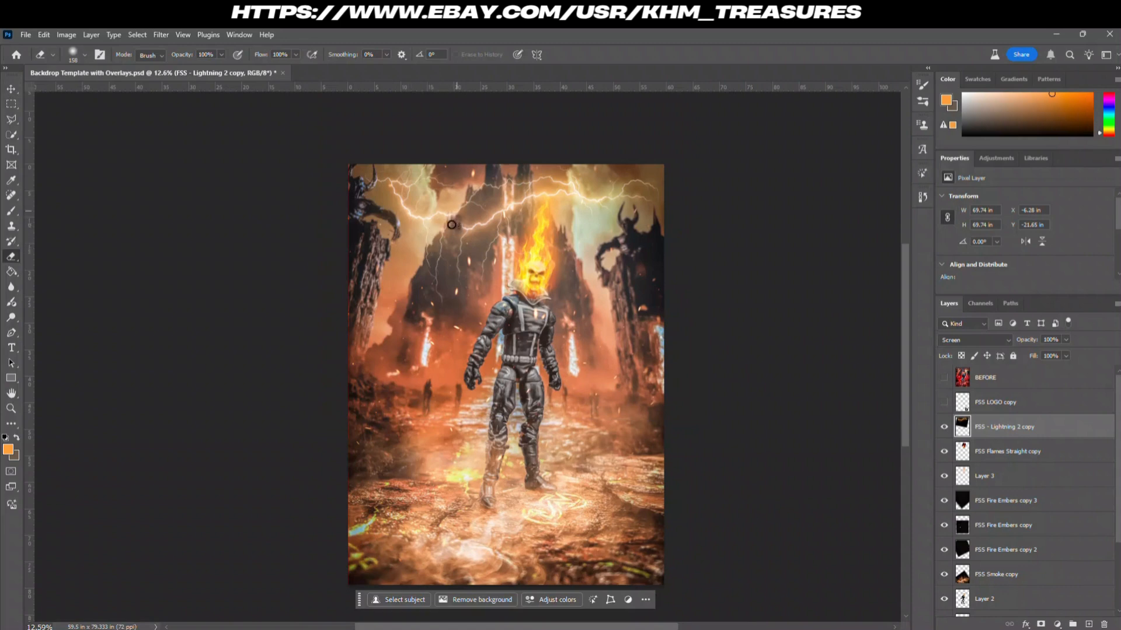
mouse_move(469, 234)
mouse_down()
mouse_move(487, 209)
mouse_move(462, 222)
mouse_move(474, 217)
mouse_up()
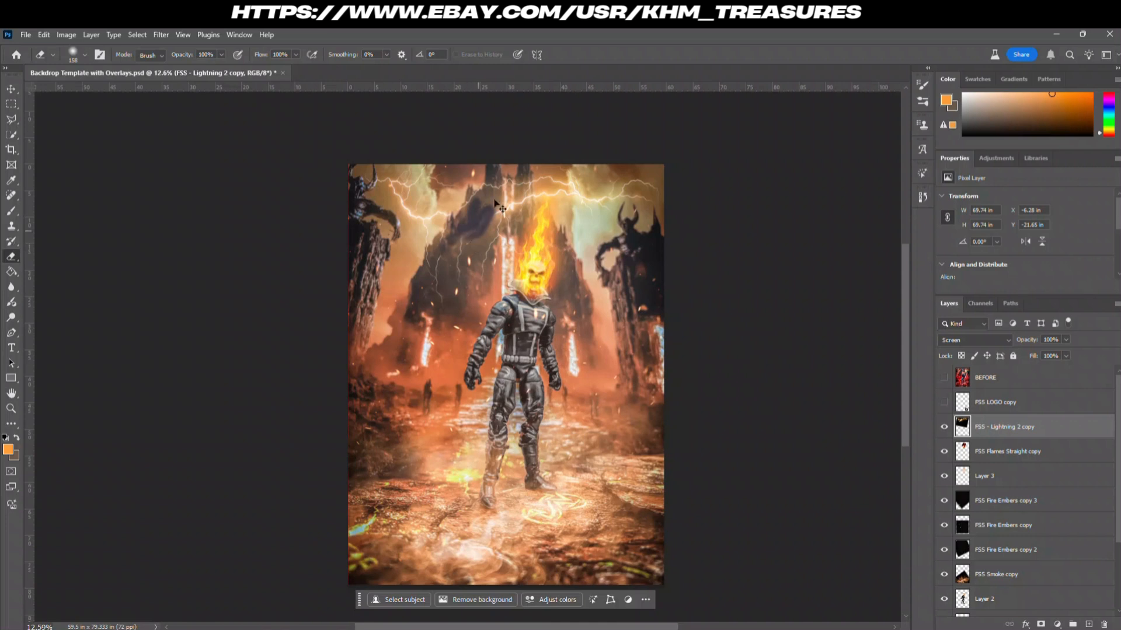
key(ctrl+z)
right_click(497, 210)
click(620, 226)
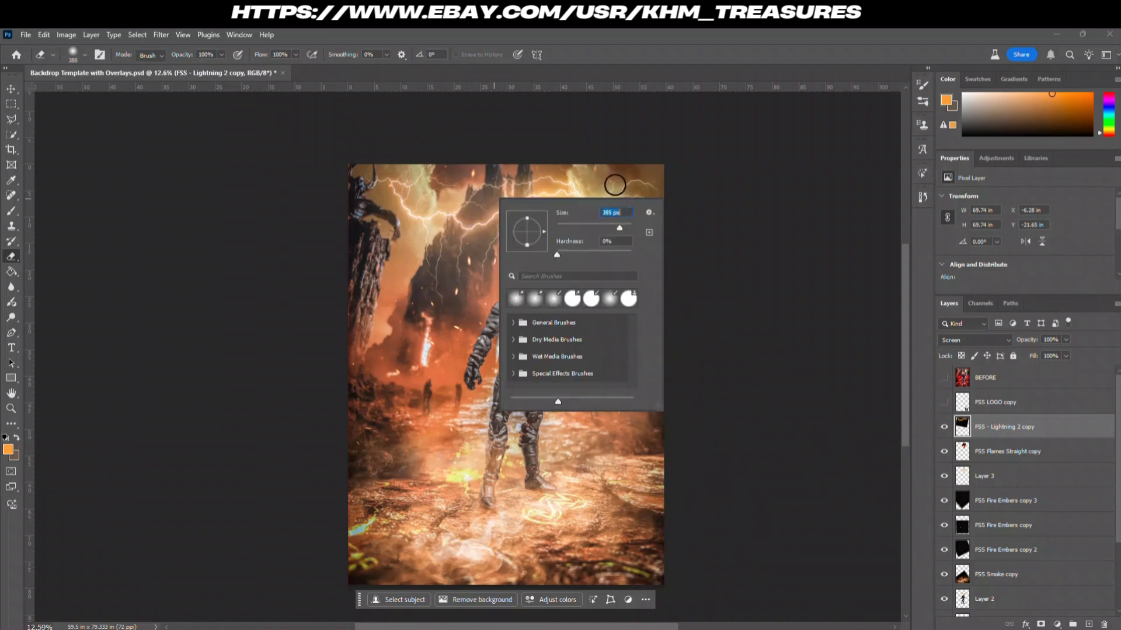
key(Return)
mouse_move(492, 191)
mouse_down()
mouse_move(452, 243)
mouse_move(504, 197)
mouse_move(450, 280)
mouse_move(465, 228)
mouse_move(501, 222)
mouse_move(510, 241)
mouse_move(508, 188)
mouse_move(519, 212)
mouse_move(521, 193)
mouse_move(525, 211)
mouse_move(541, 208)
mouse_move(553, 255)
mouse_move(516, 173)
mouse_up()
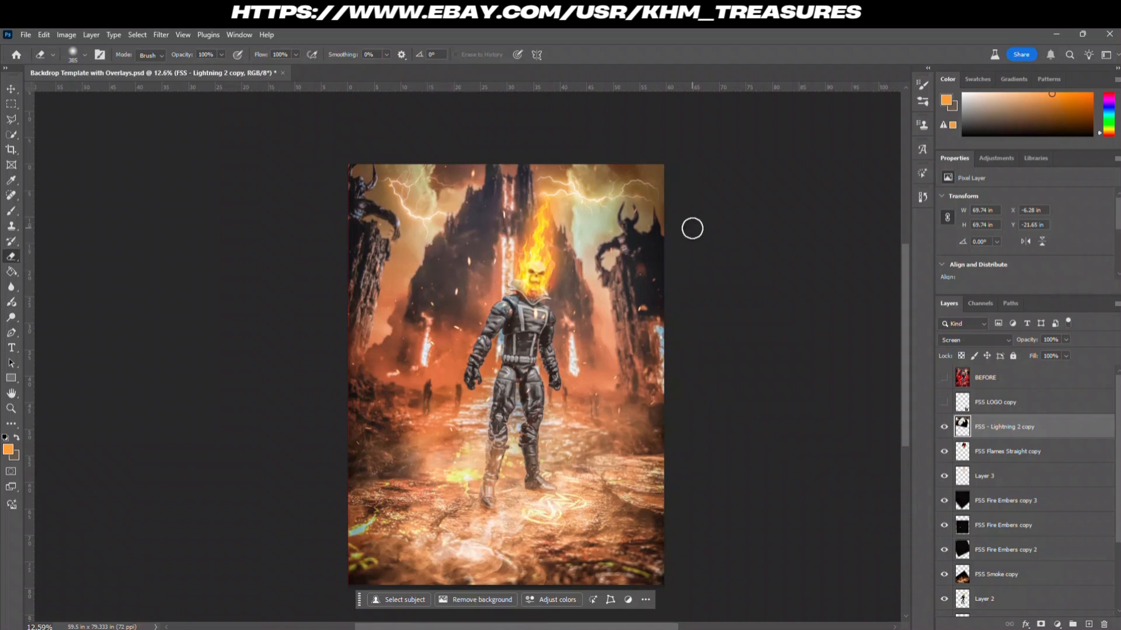
click(10, 91)
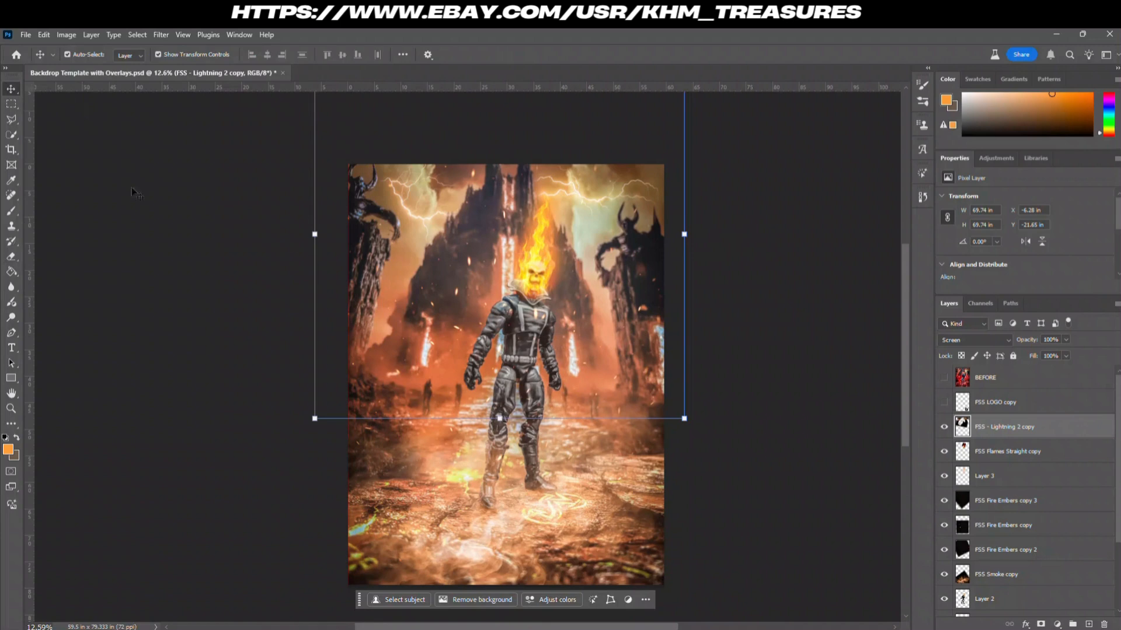
Step: Soften the remaining lightning with a Gaussian Blur of 4.7 pixels radius
click(161, 35)
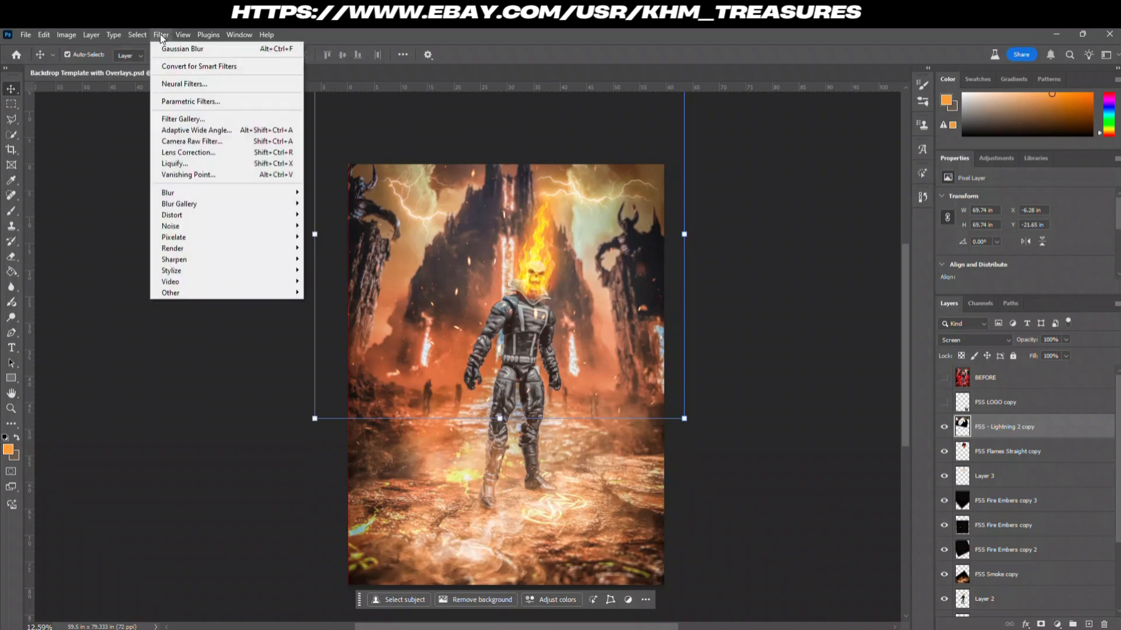
click(170, 45)
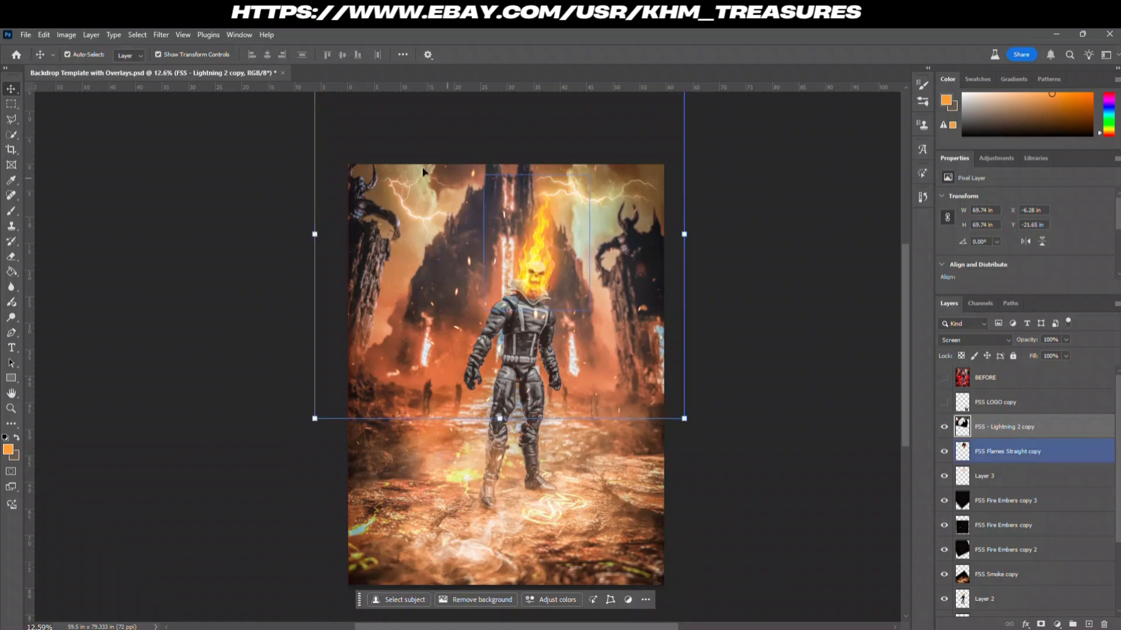
click(162, 35)
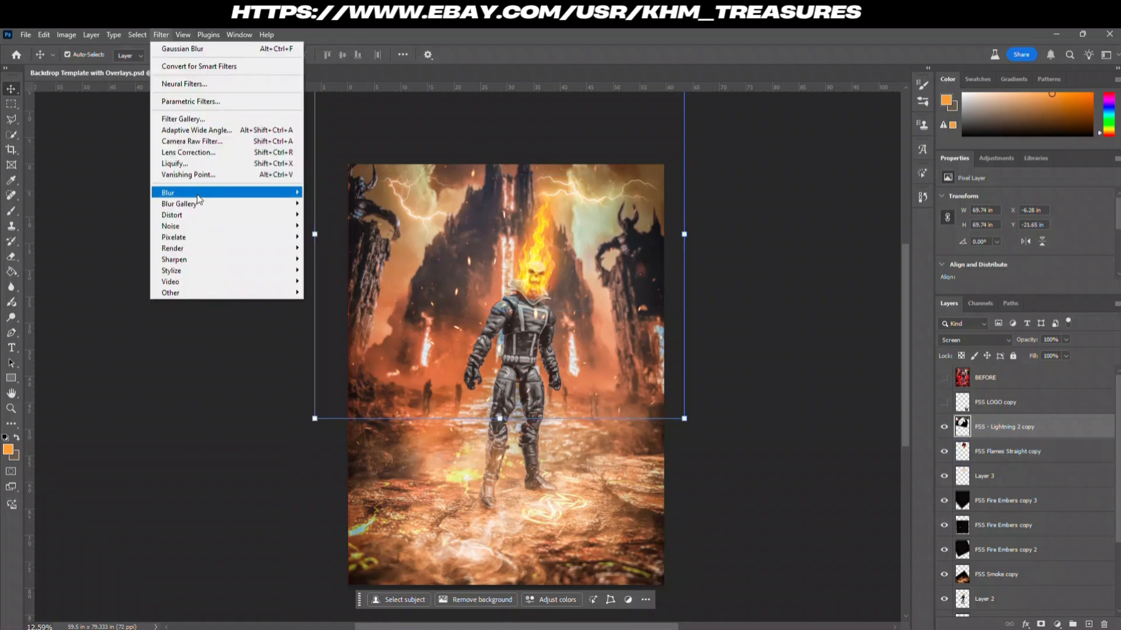
mouse_move(201, 195)
click(327, 237)
drag(844, 323, 805, 325)
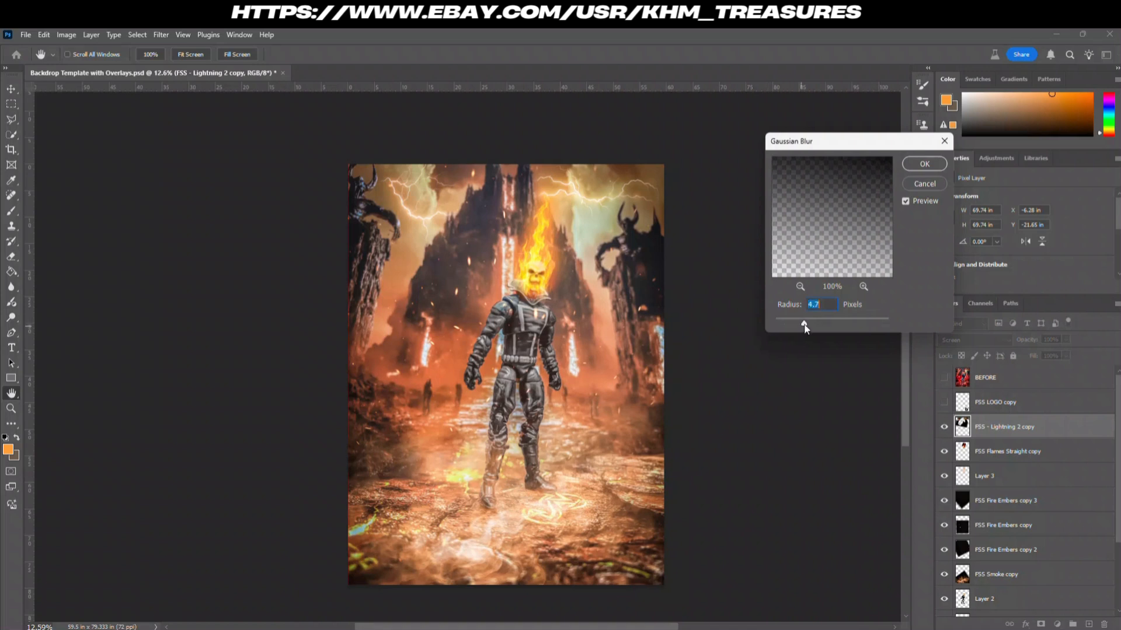
click(926, 163)
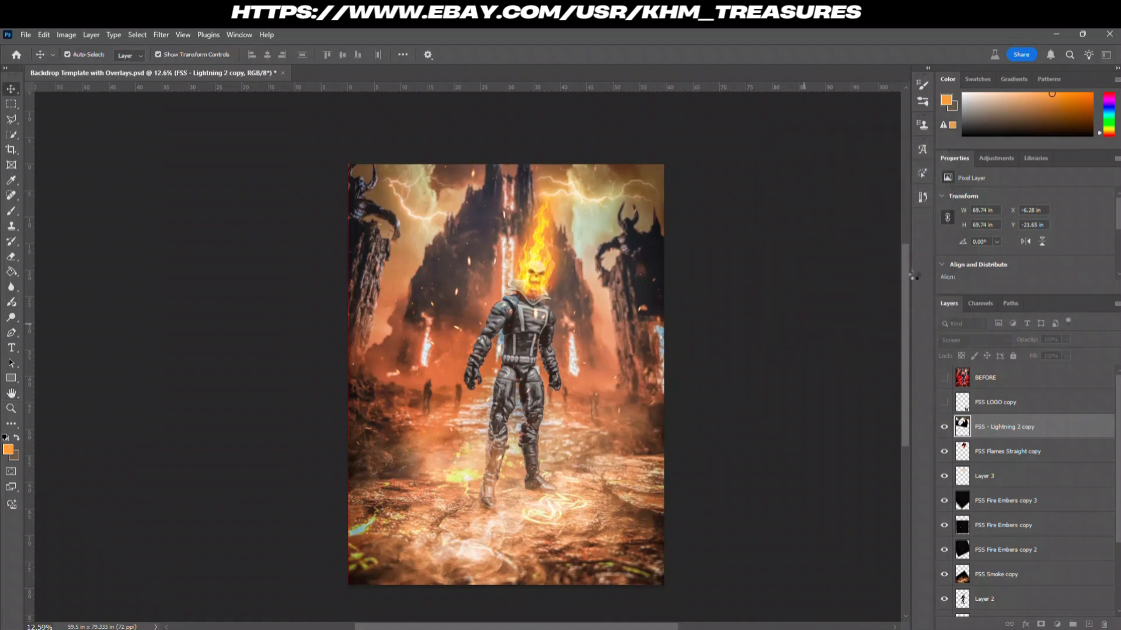
Step: Set the lightning layer's opacity to 73% and merge all layers from it down to Generative Fill 2 into one
click(1066, 341)
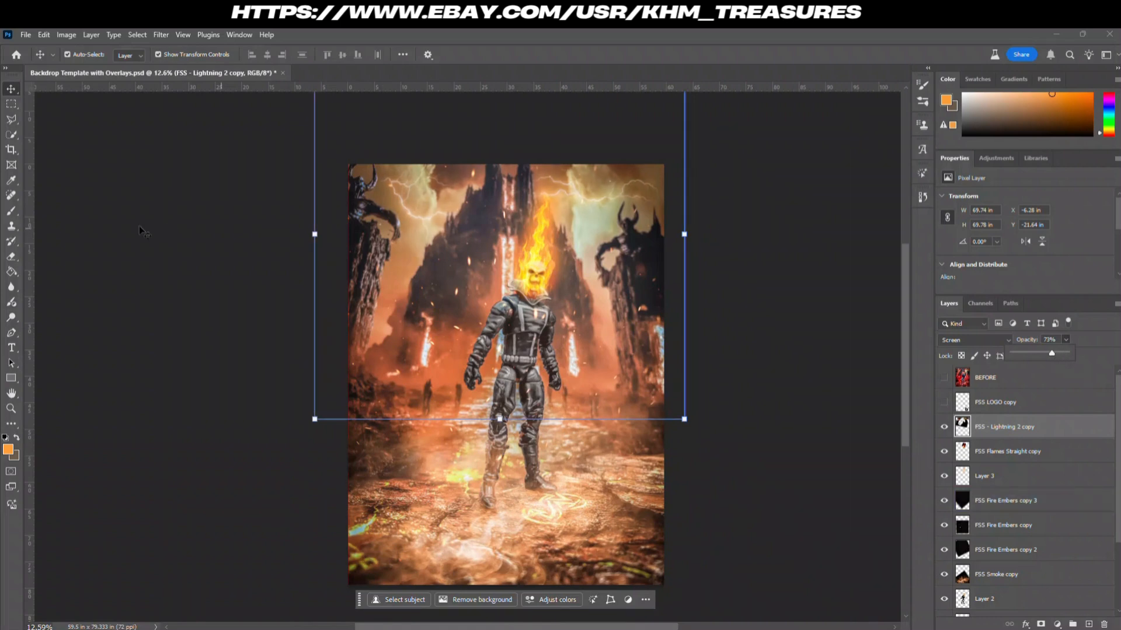
click(96, 242)
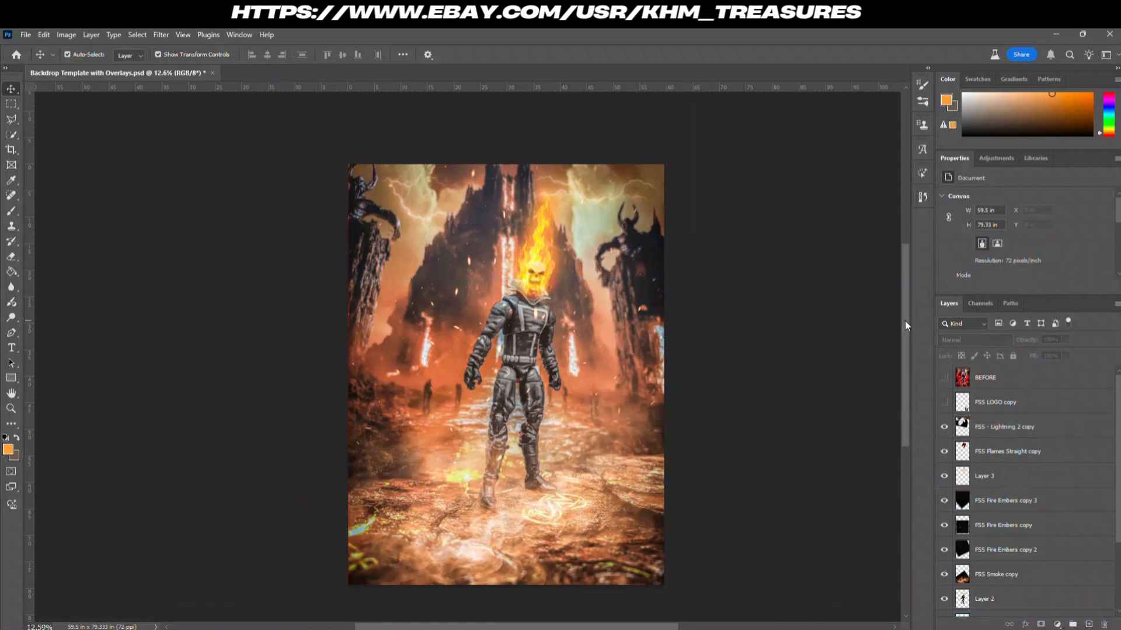
click(981, 476)
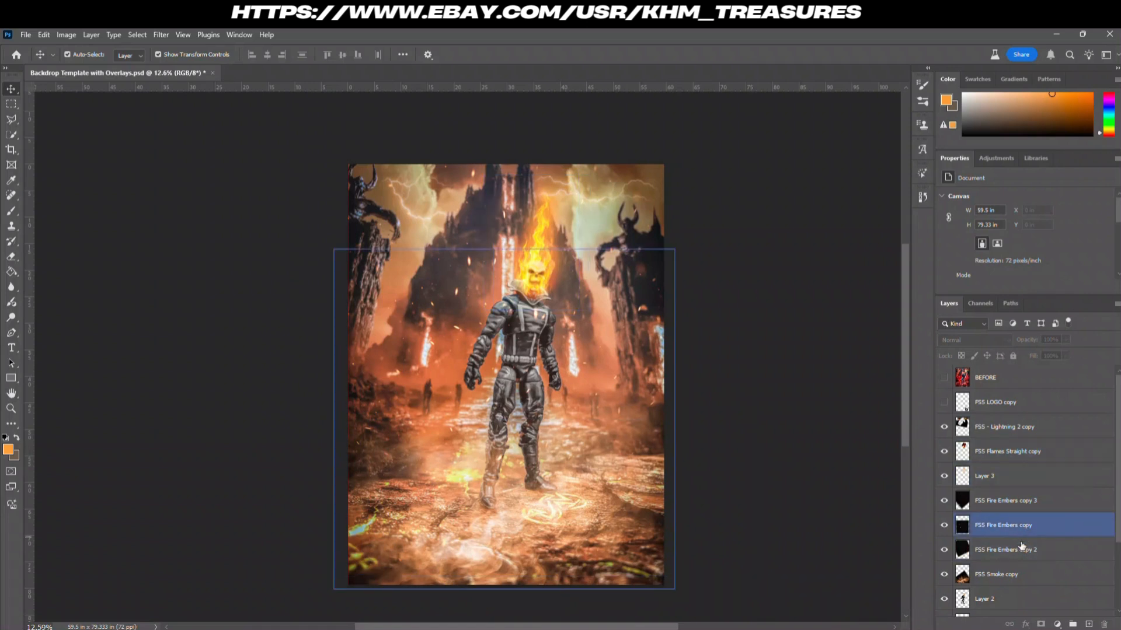
scroll(1019, 555, down, 1)
scroll(1019, 592, down, 1)
click(1050, 551)
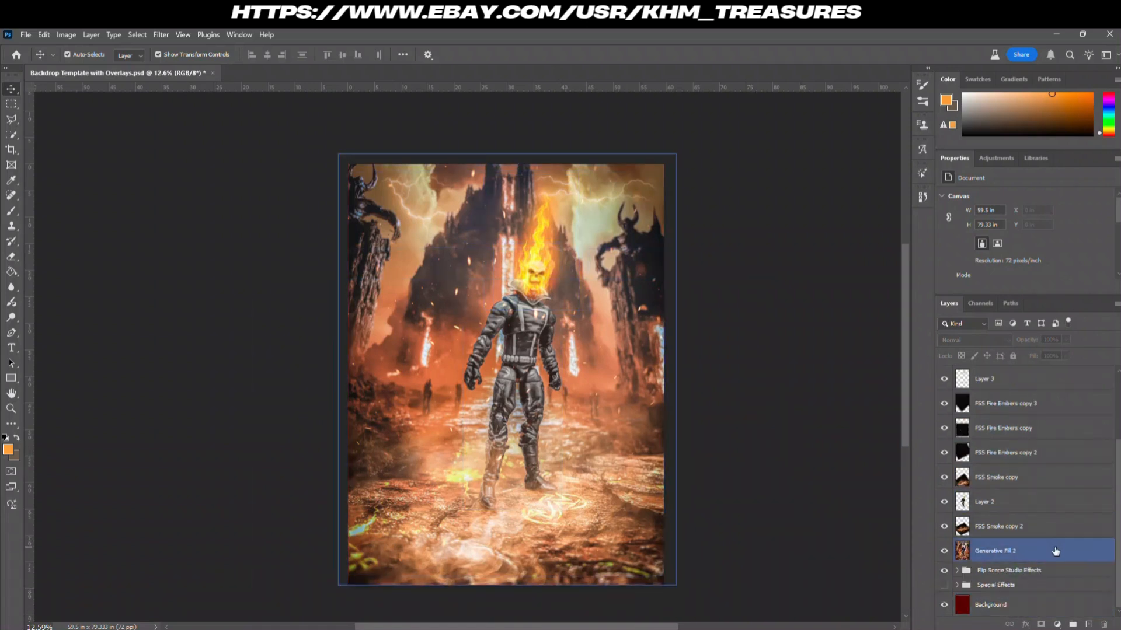
scroll(1021, 546, up, 2)
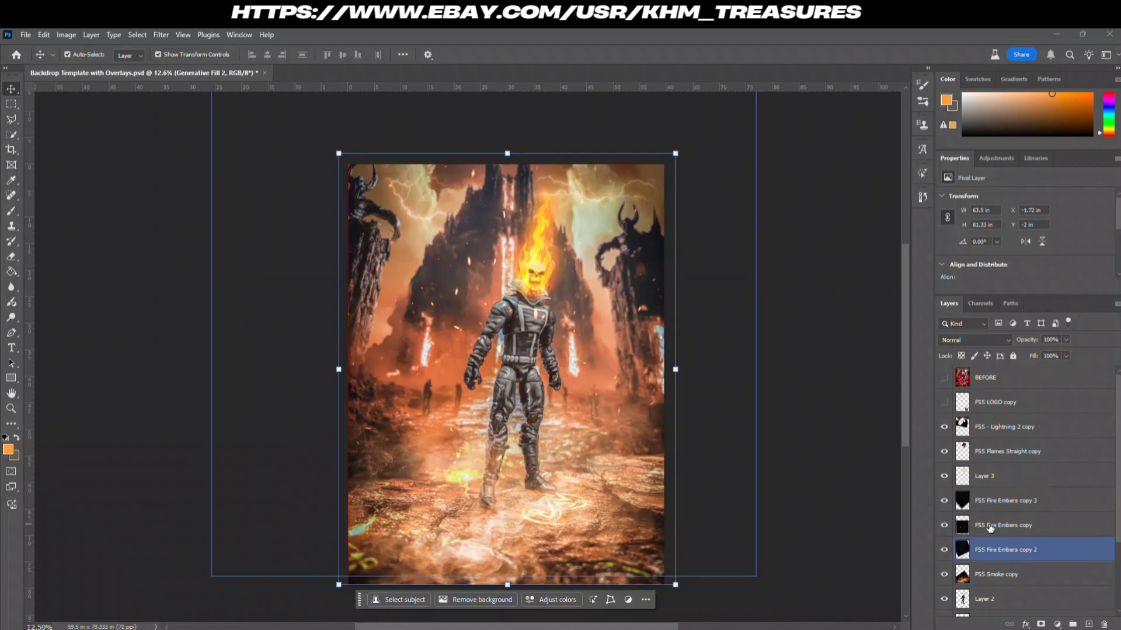
shift+click(1069, 435)
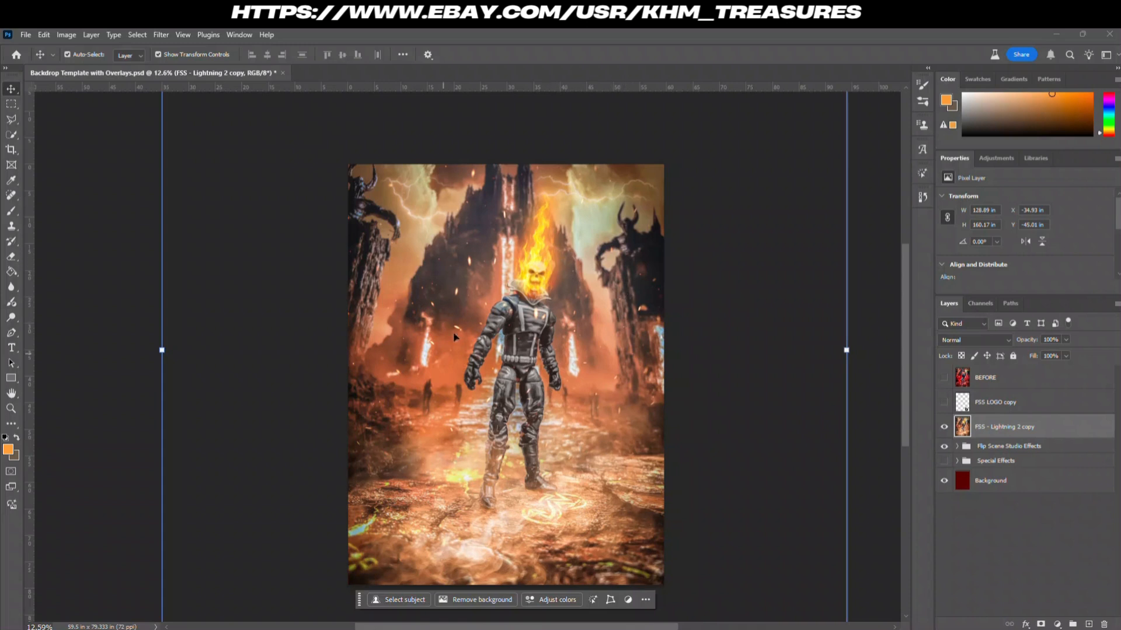
Step: Apply the Creative adjustment preset Dark Fade above the merged image and collapse its layer group
click(999, 158)
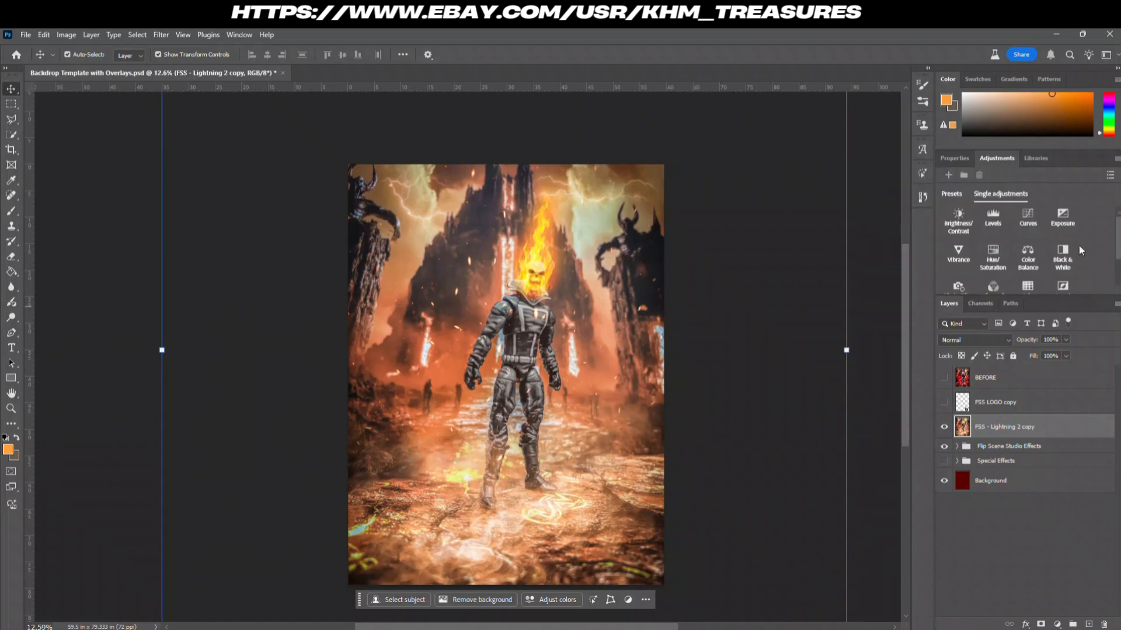
click(957, 156)
click(996, 157)
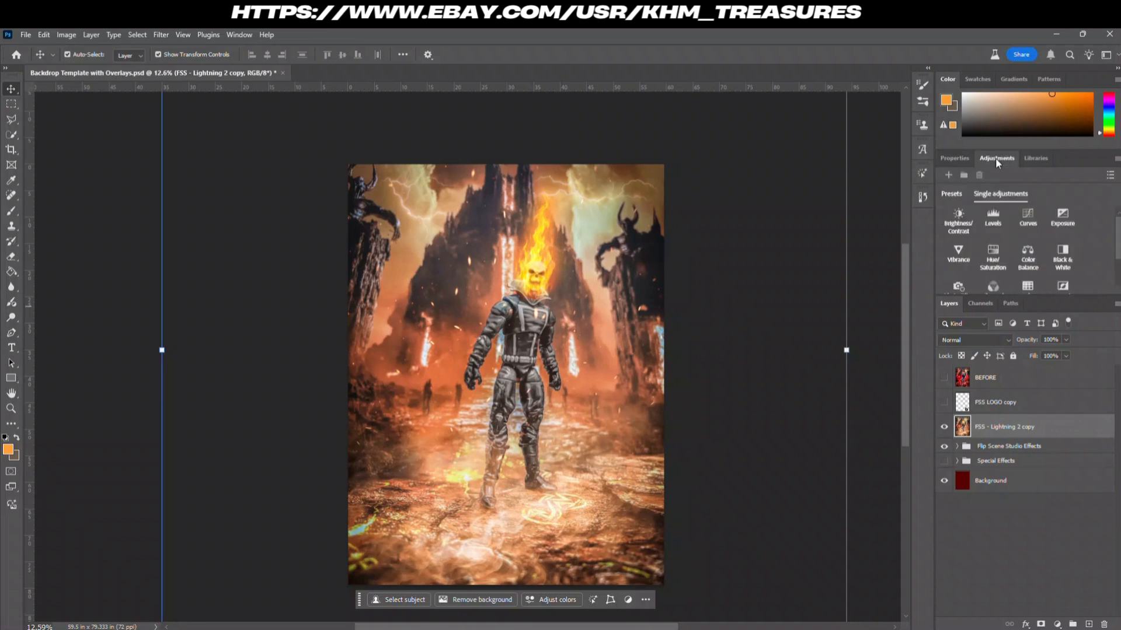
click(952, 194)
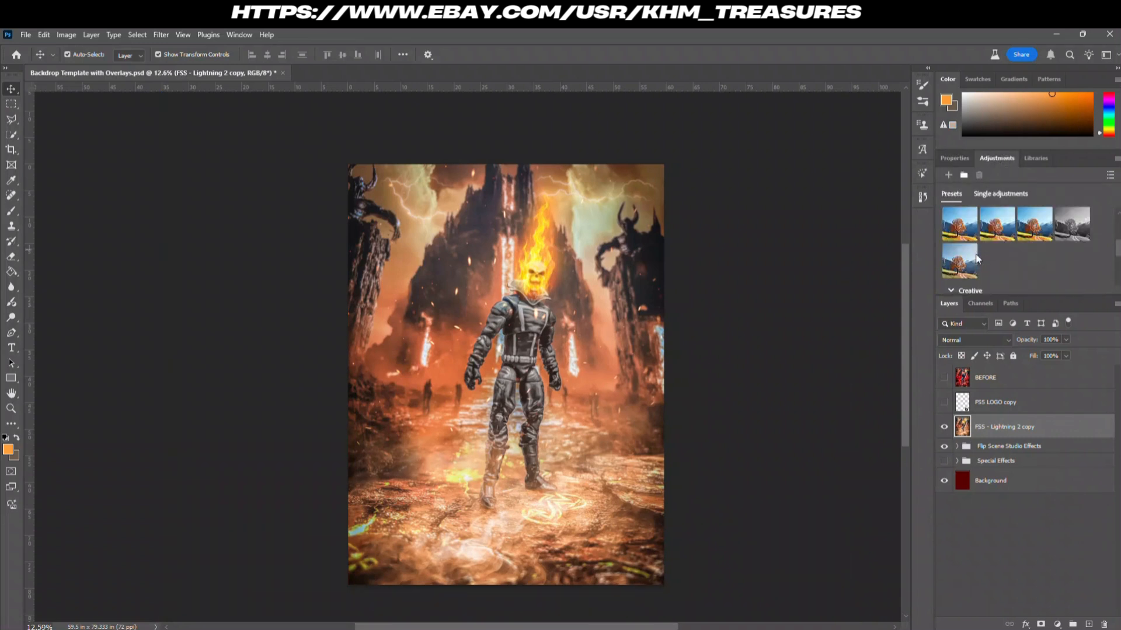
scroll(981, 252, down, 2)
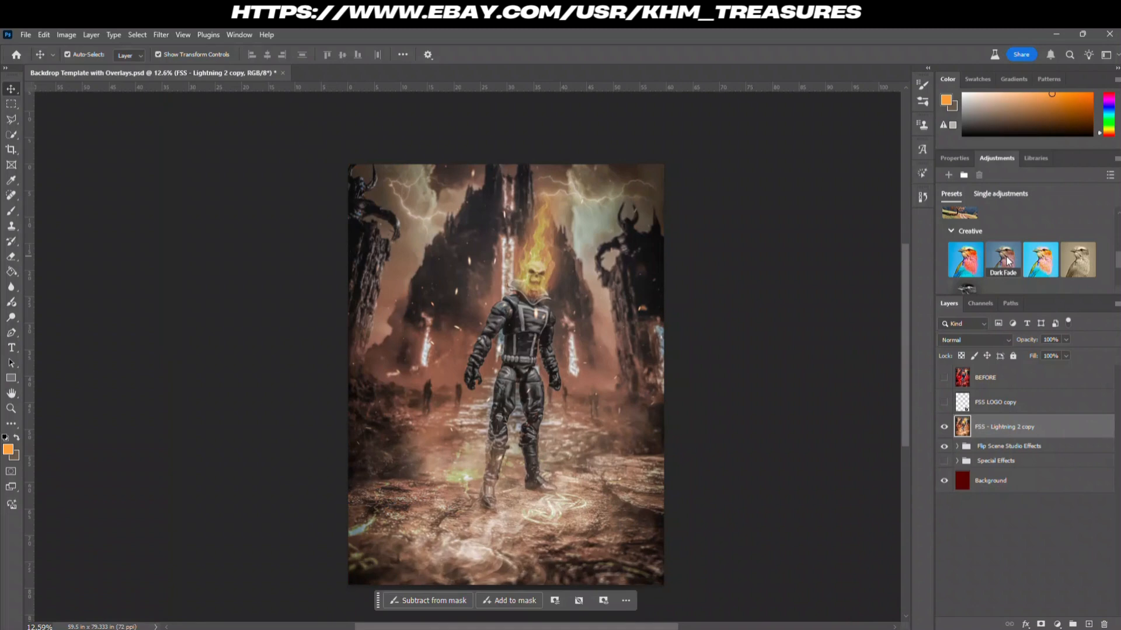
click(1007, 261)
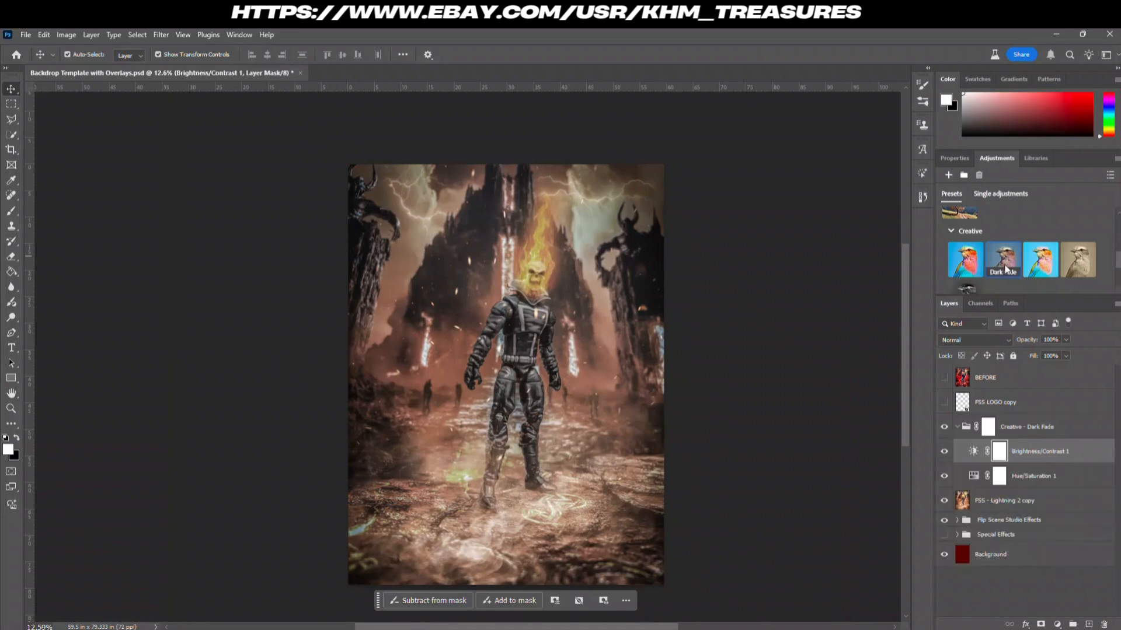
click(958, 427)
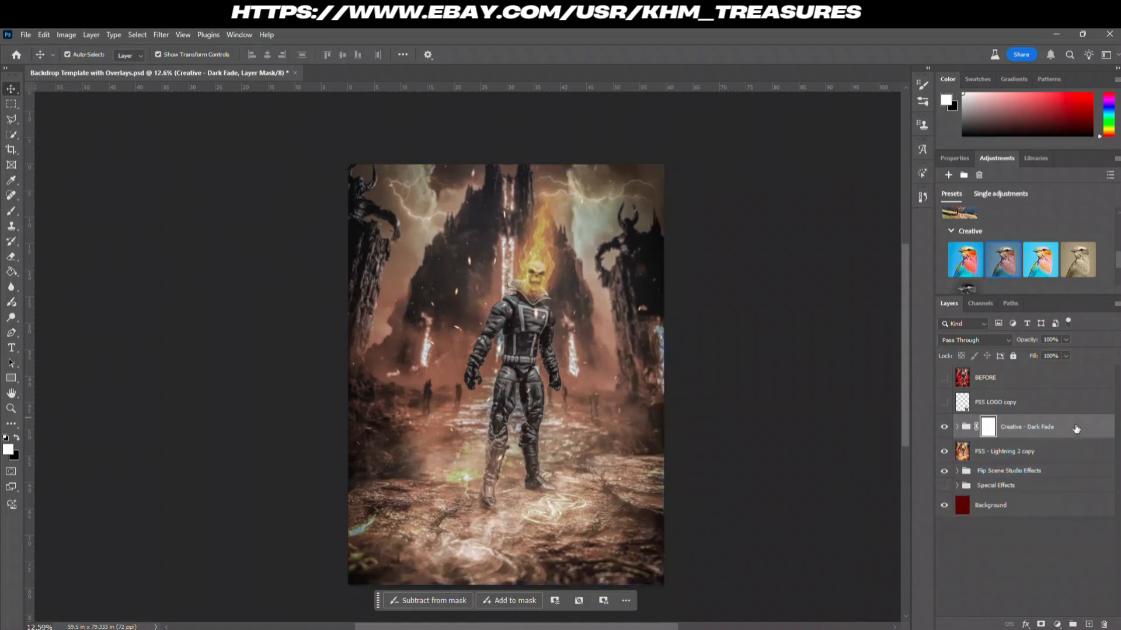
Step: Lower the Creative - Dark Fade group's opacity to 30% and merge it with the image layer below
click(1074, 434)
click(1066, 340)
drag(1067, 352, 1030, 358)
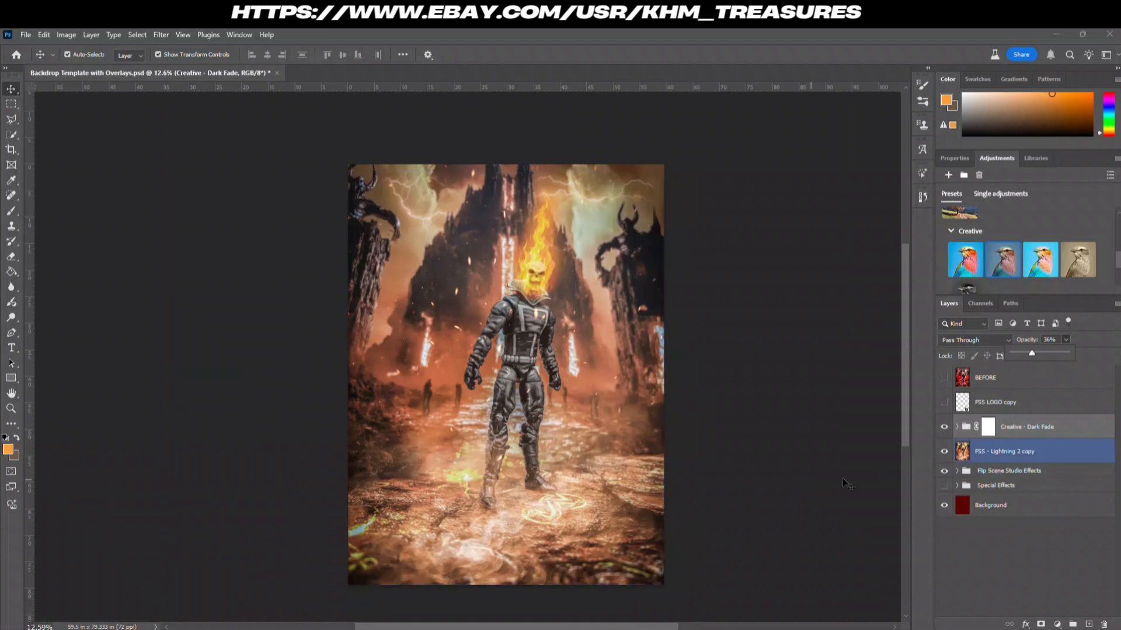
click(1059, 338)
text(30)
key(Return)
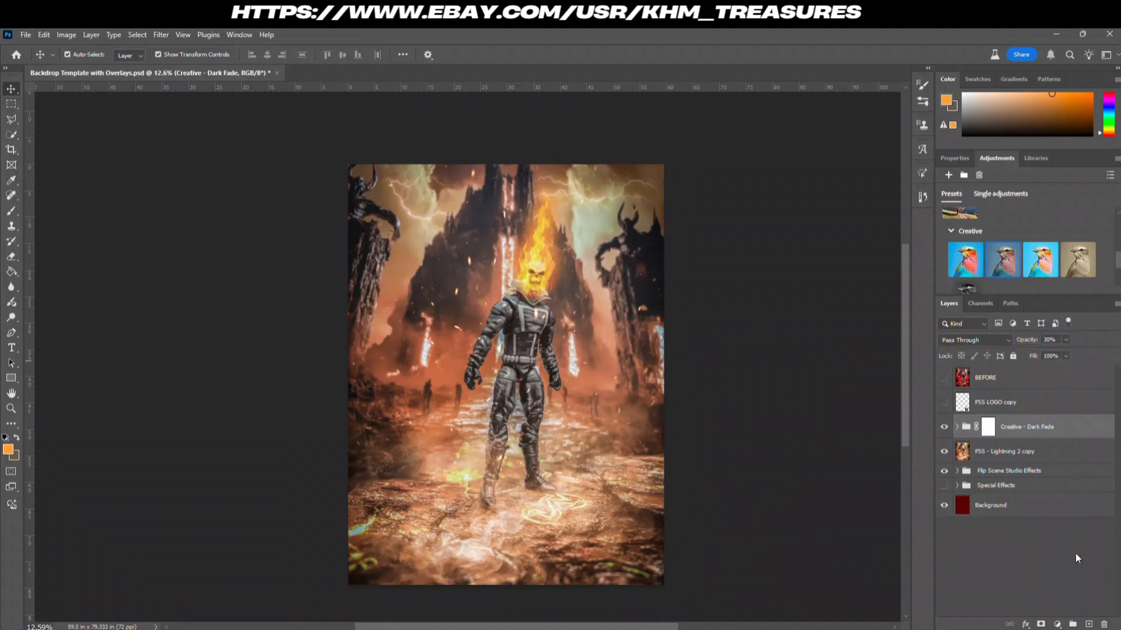
shift+click(1010, 458)
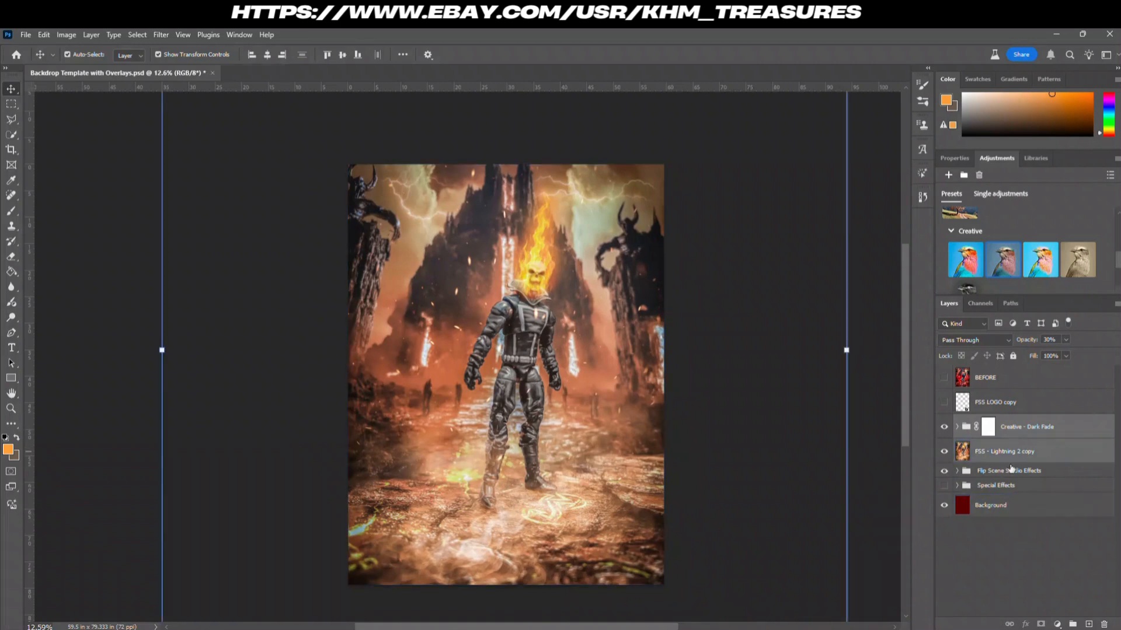
key(ctrl+e)
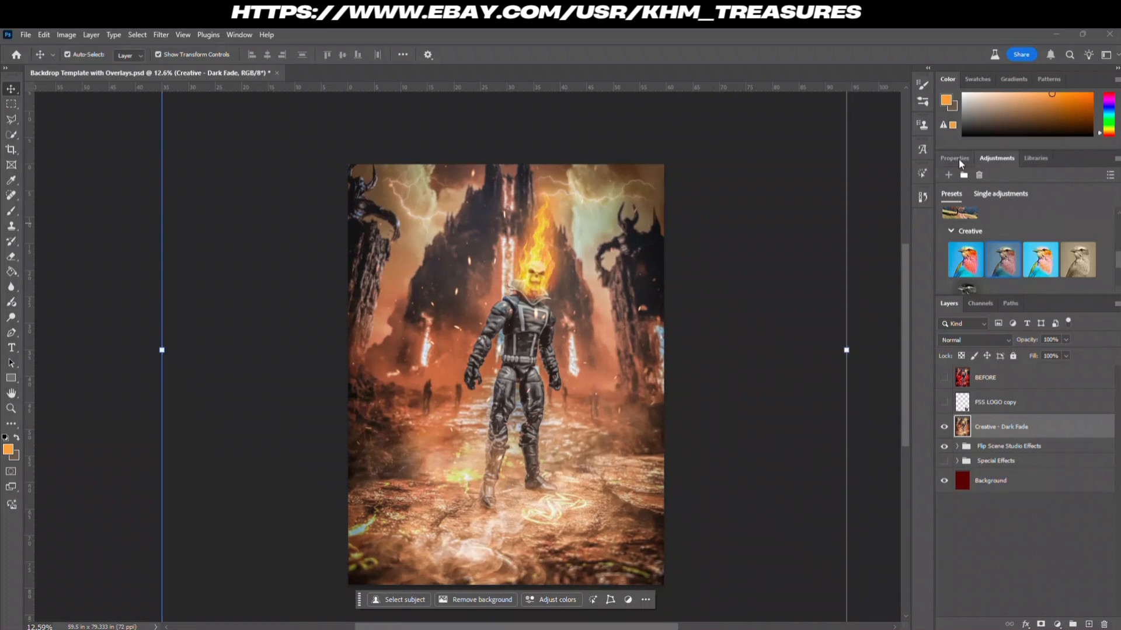
Step: Add a Levels adjustment layer with the black input at 12 and the white input at 225
click(990, 195)
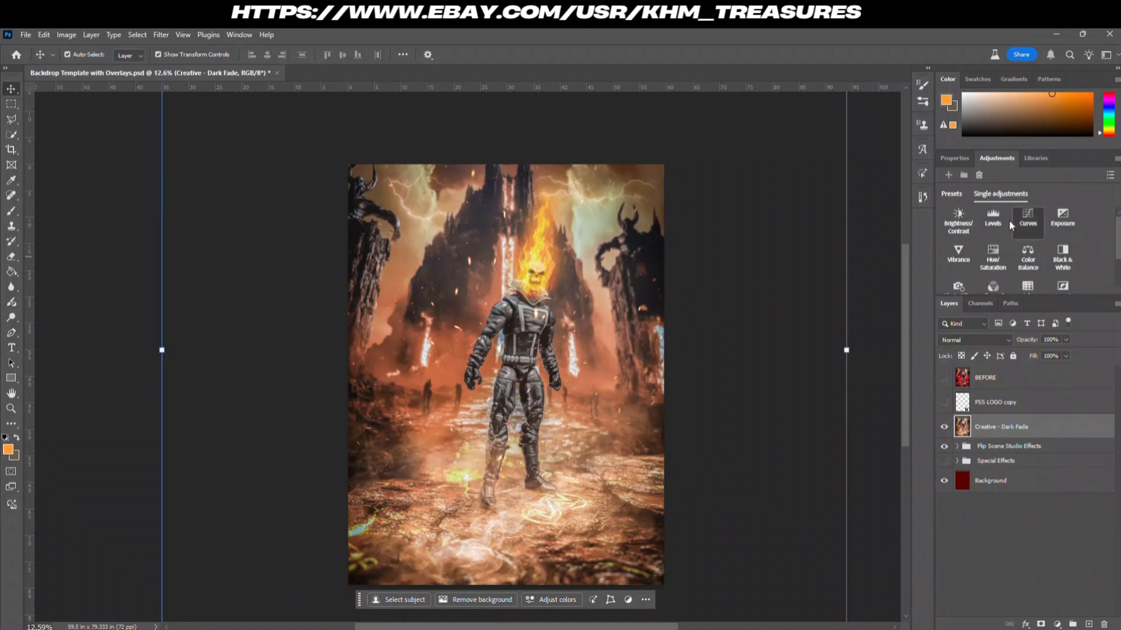
click(993, 221)
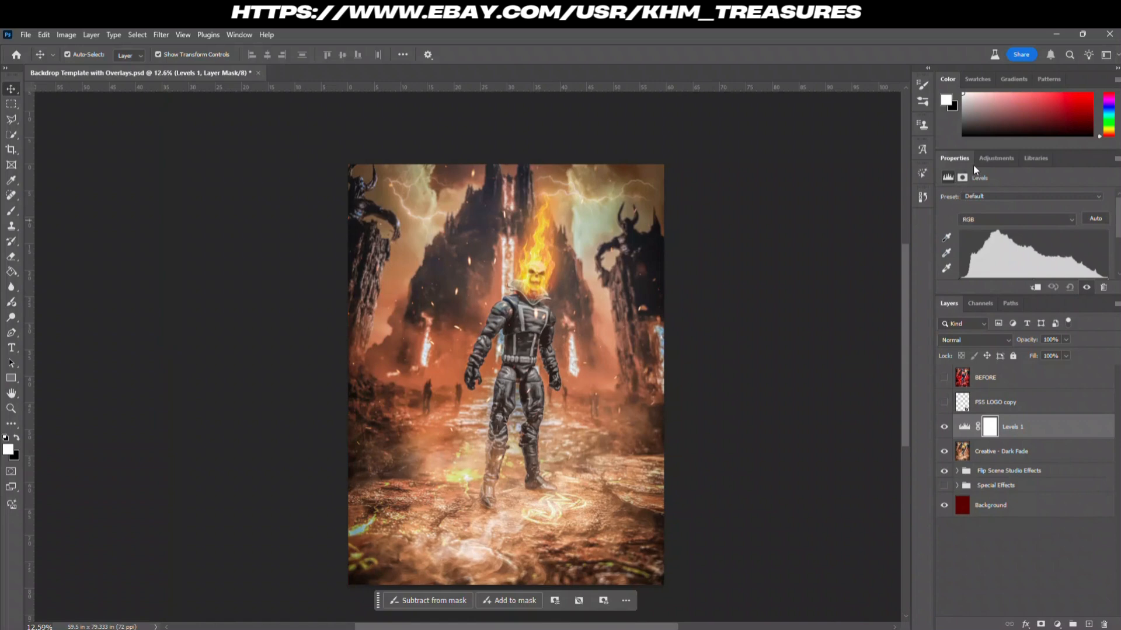
scroll(983, 267, down, 2)
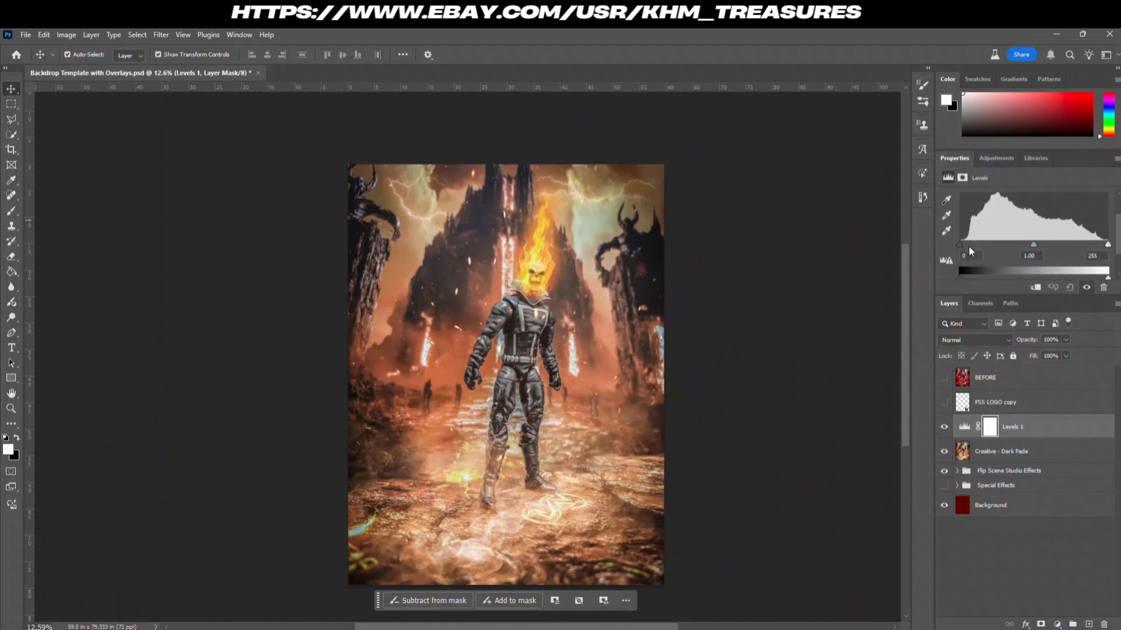
drag(962, 244, 968, 246)
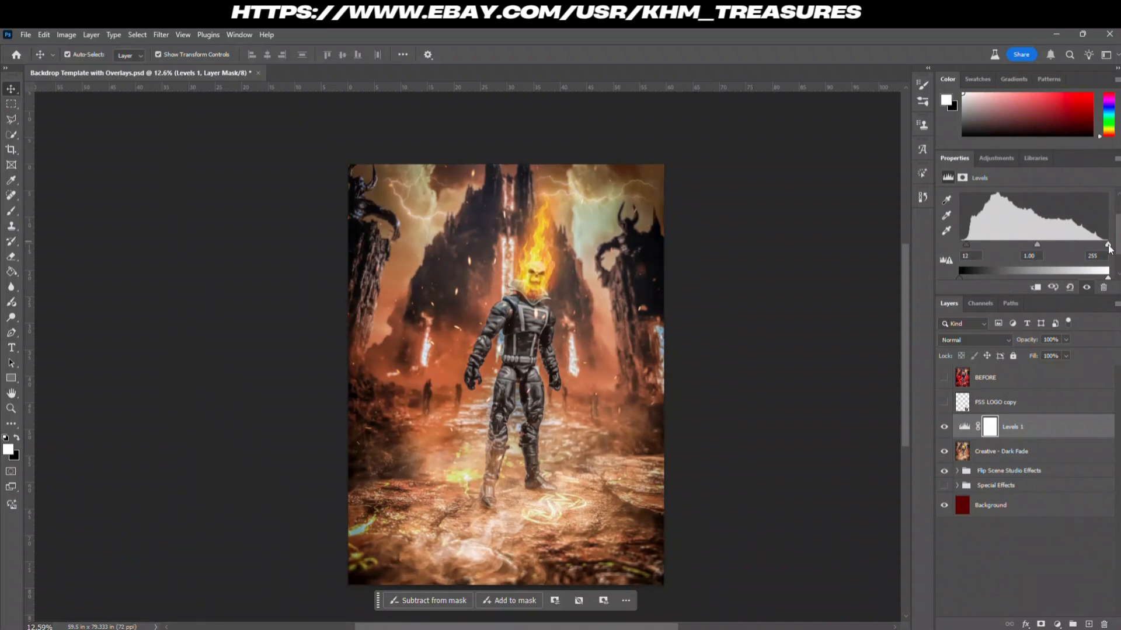
drag(1109, 246, 1091, 245)
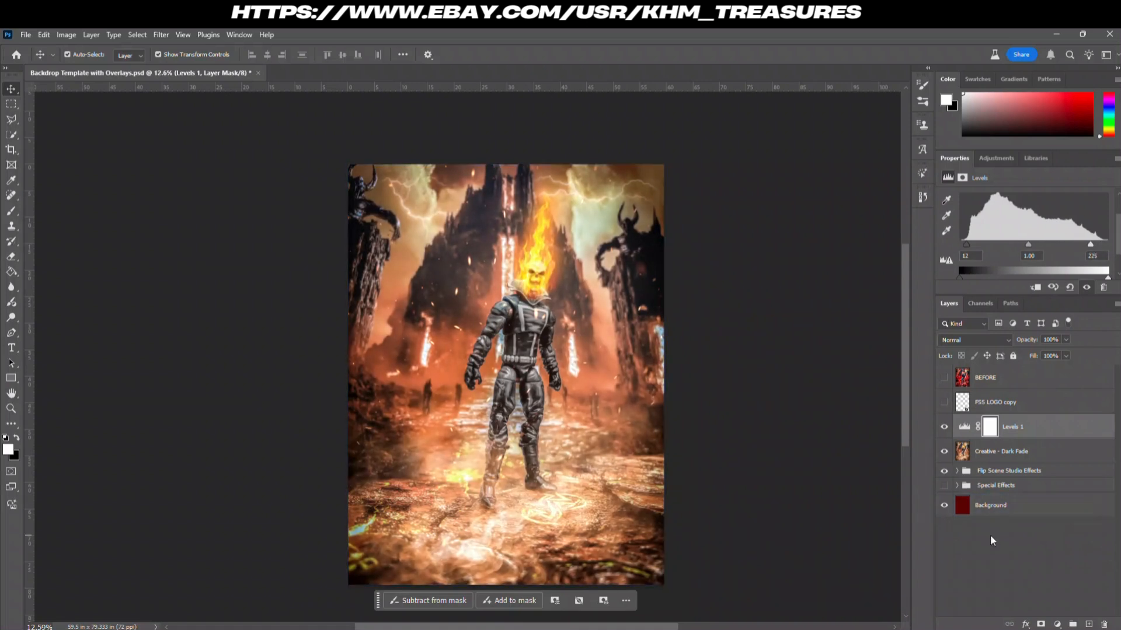
Step: Merge the Levels 1 adjustment with the Creative - Dark Fade image layer
click(1001, 452)
click(1073, 428)
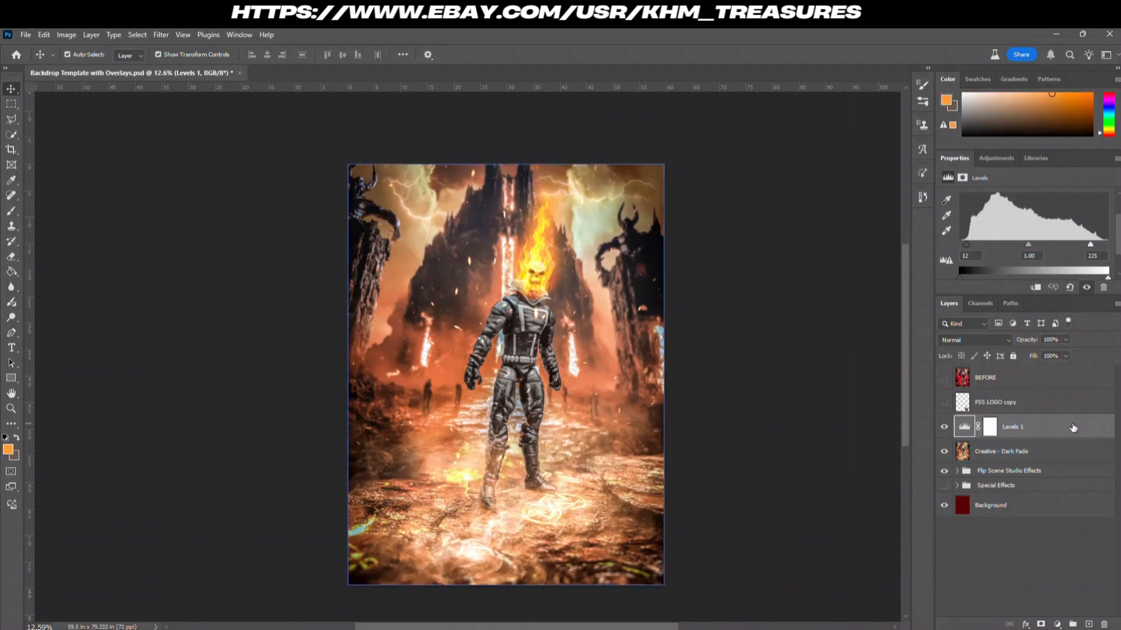
click(1051, 452)
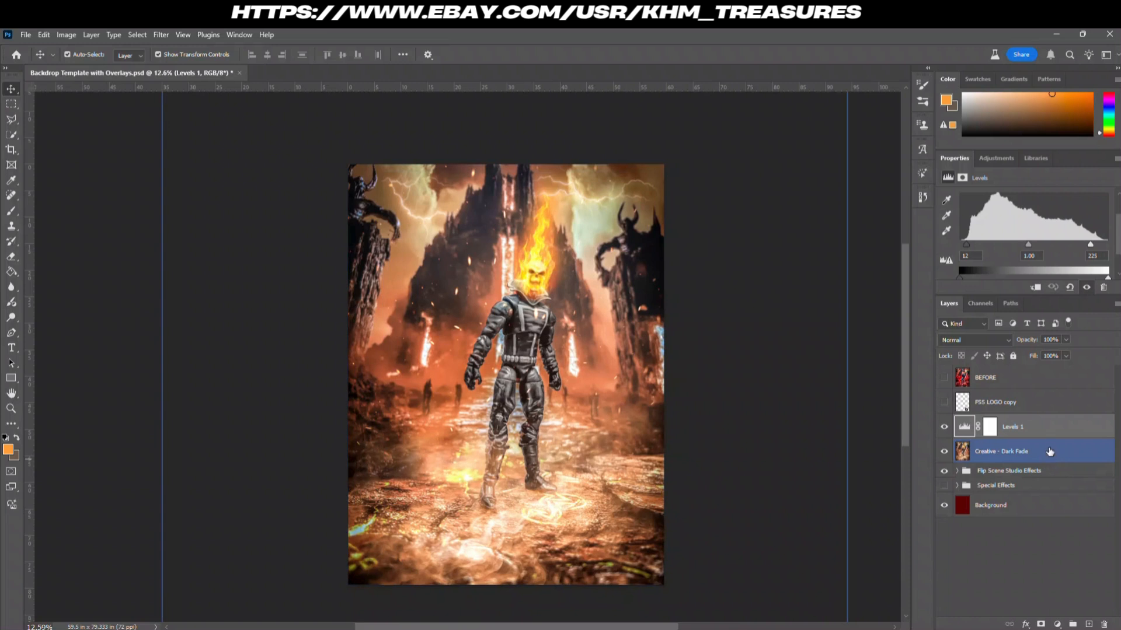
shift+click(1078, 452)
key(ctrl+e)
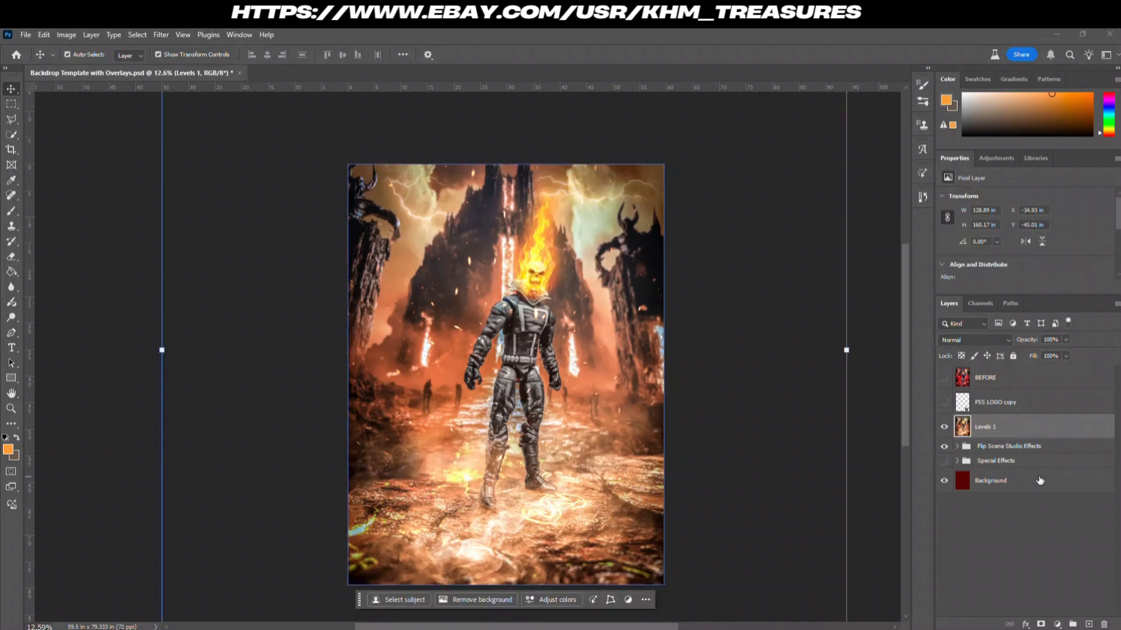
Step: Show the FSS LOGO copy layer and reduce its opacity to 55%, then deselect it
click(944, 403)
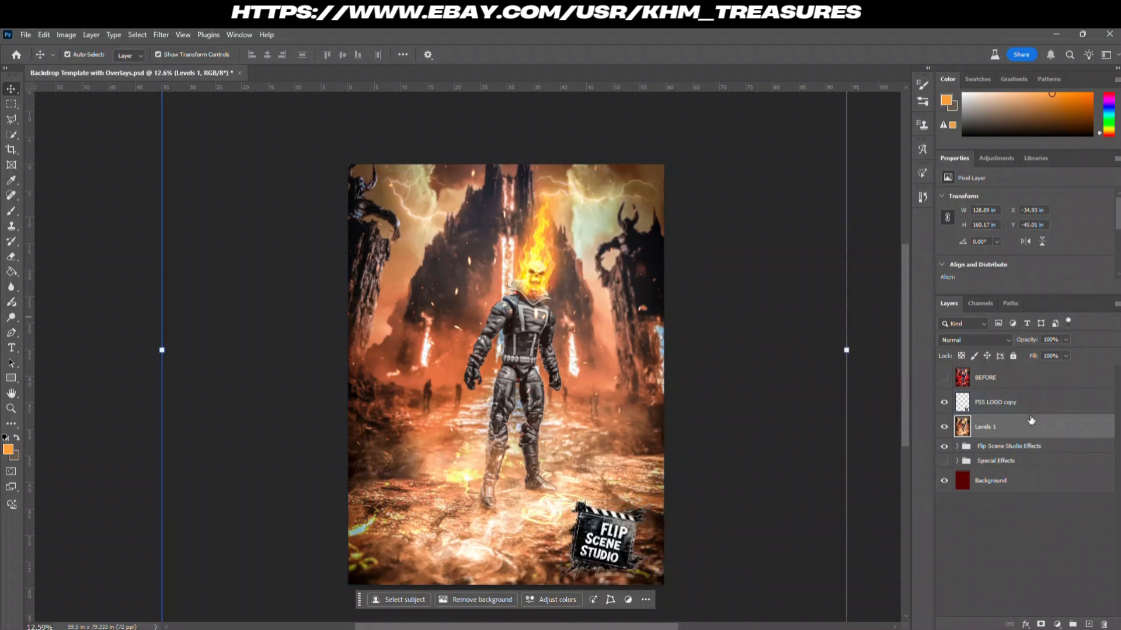
click(995, 402)
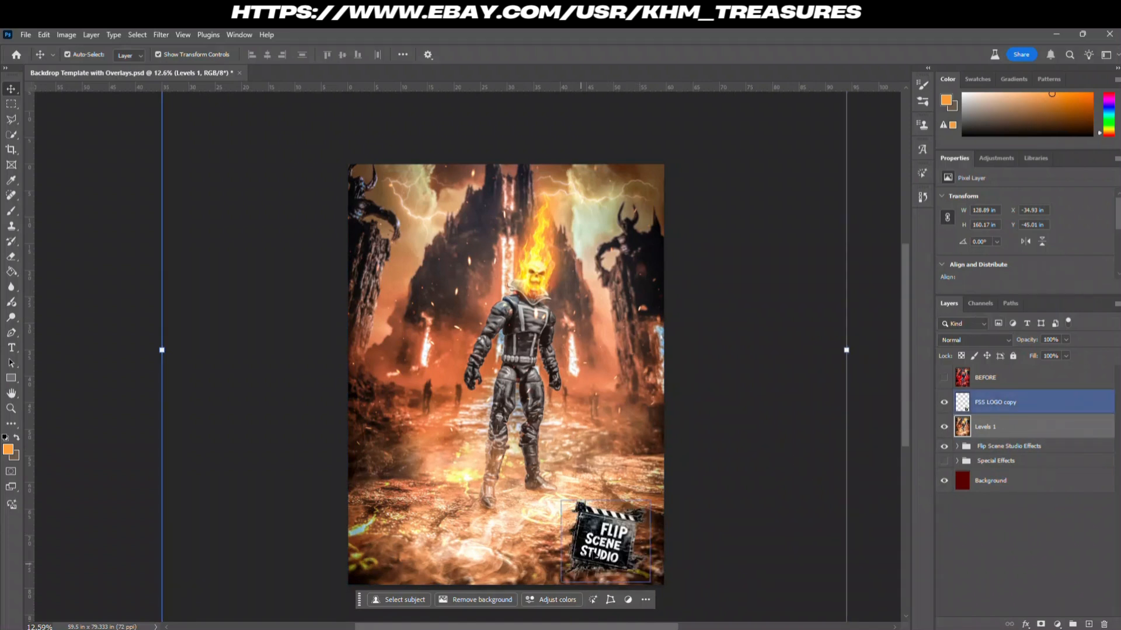
click(1066, 340)
drag(1067, 354, 1040, 354)
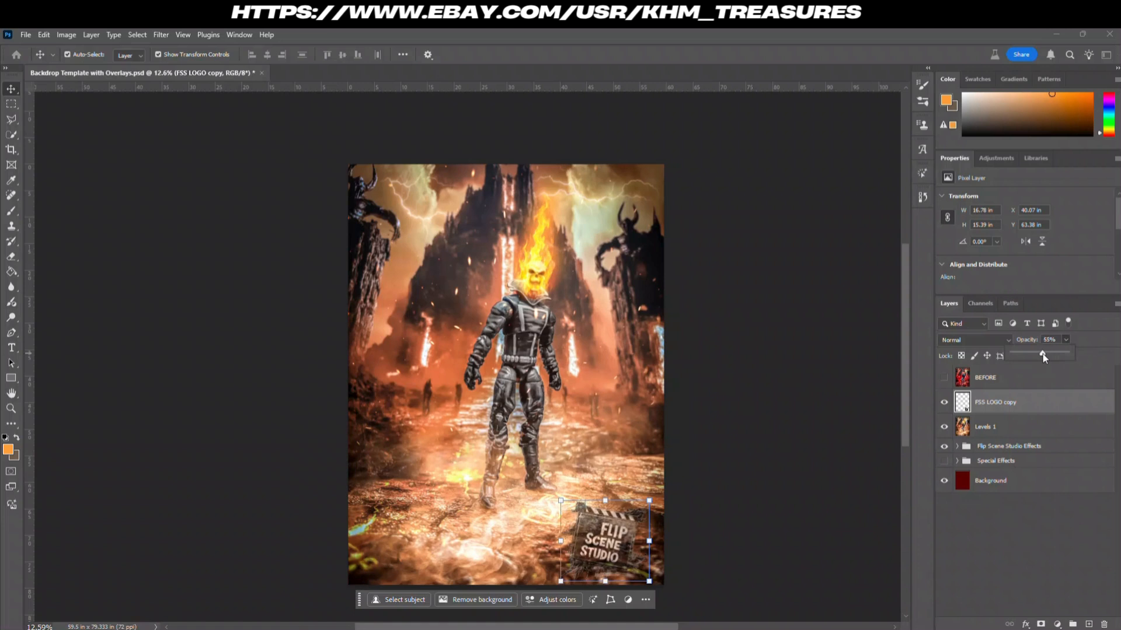
click(779, 513)
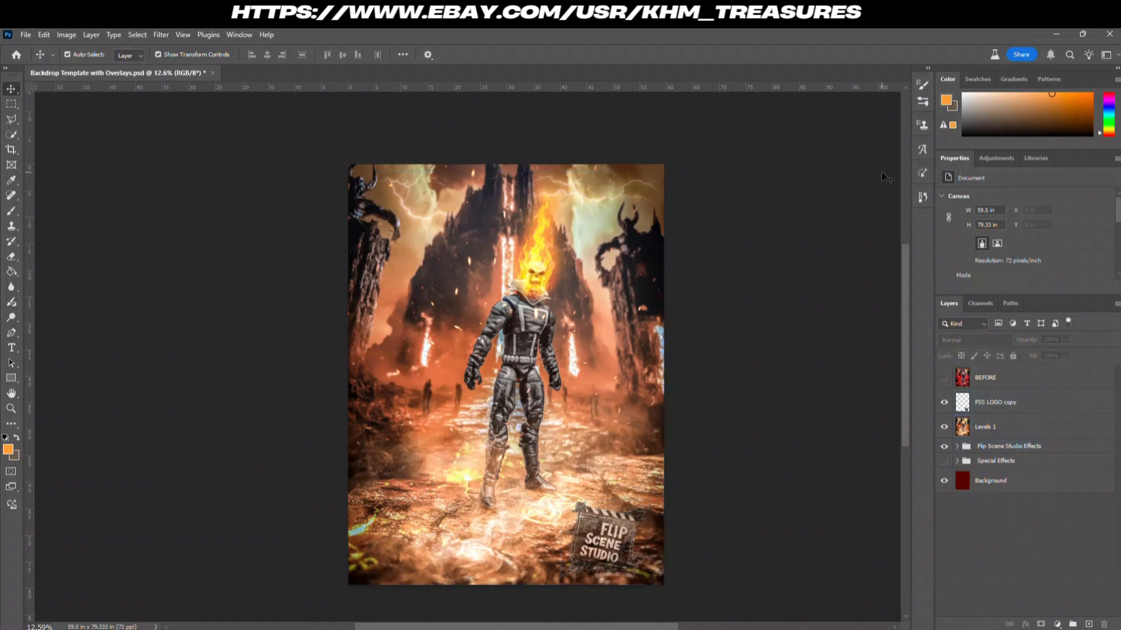
Step: Compare the finished edit with the original photo by showing and hiding the BEFORE layer twice
click(944, 379)
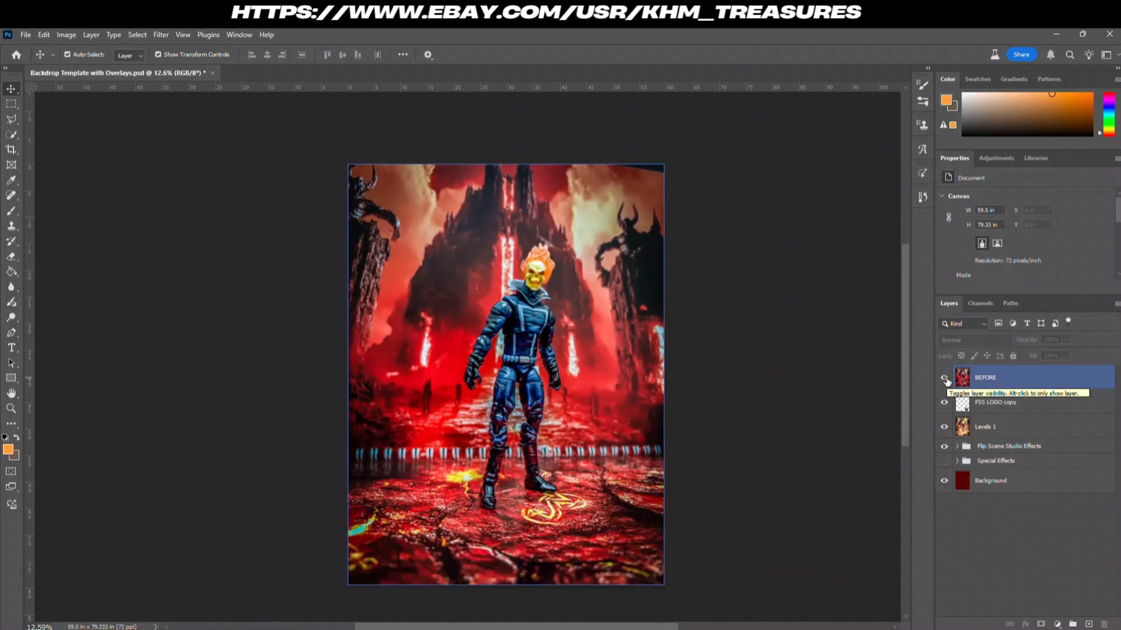
click(945, 379)
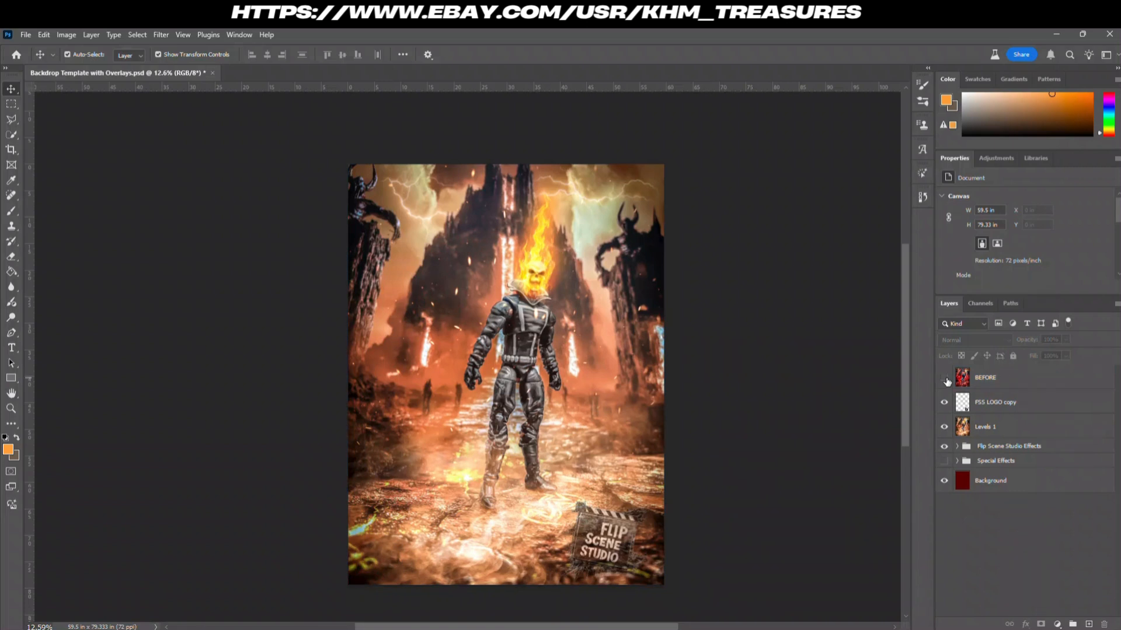
click(945, 380)
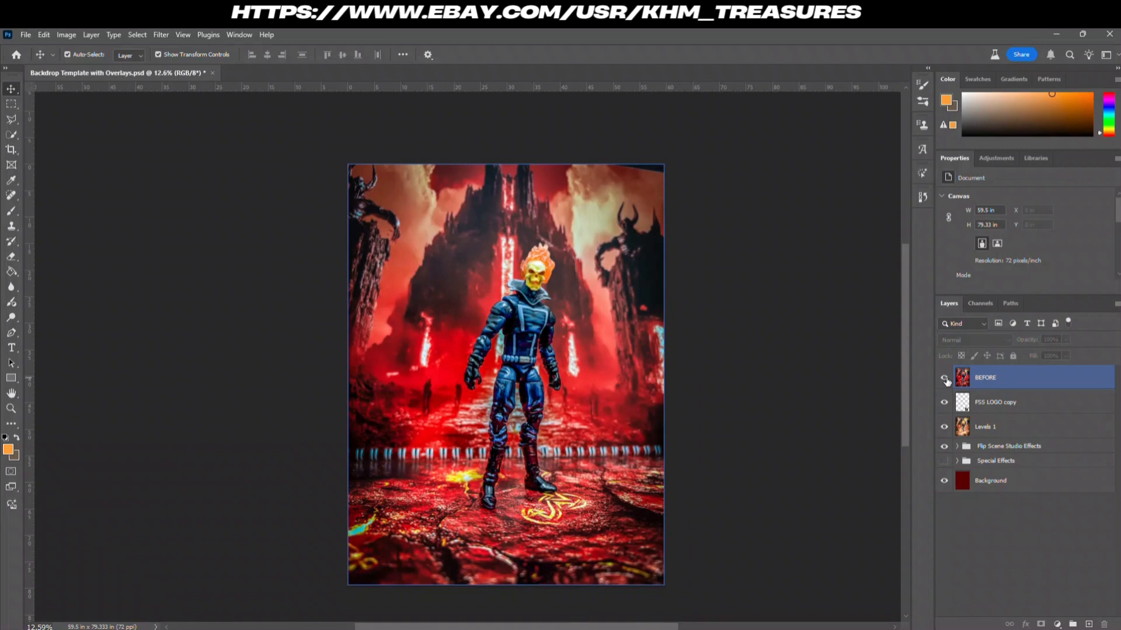
click(945, 379)
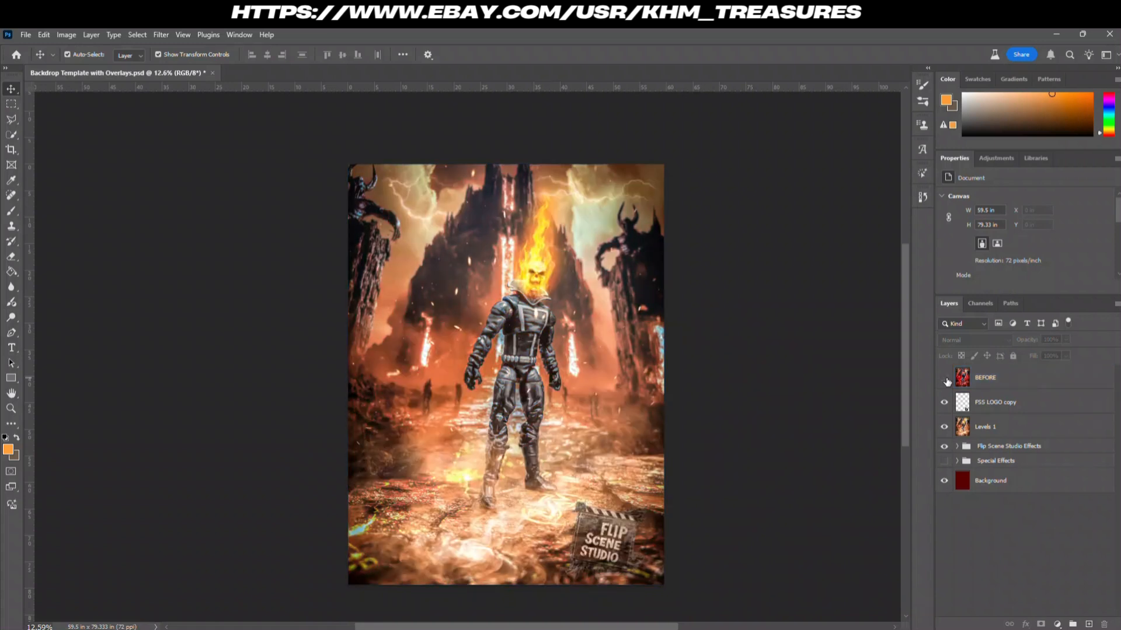